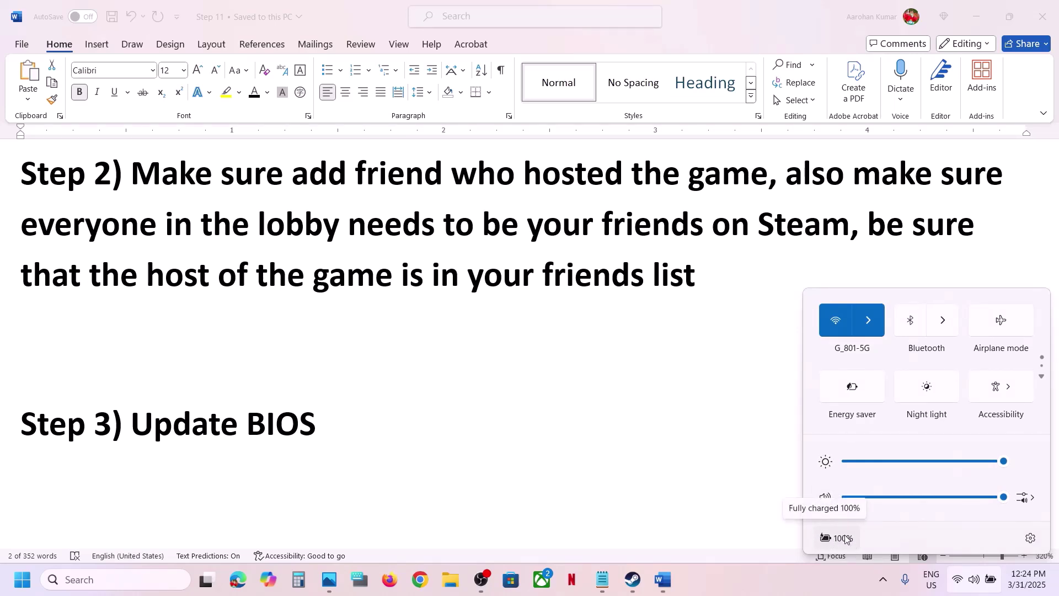
# - Read Step 3 on updating the BIOS and Step 4 on turning off the proxy in the troubleshooting document
pyautogui.click(298, 441)
pyautogui.click(353, 431)
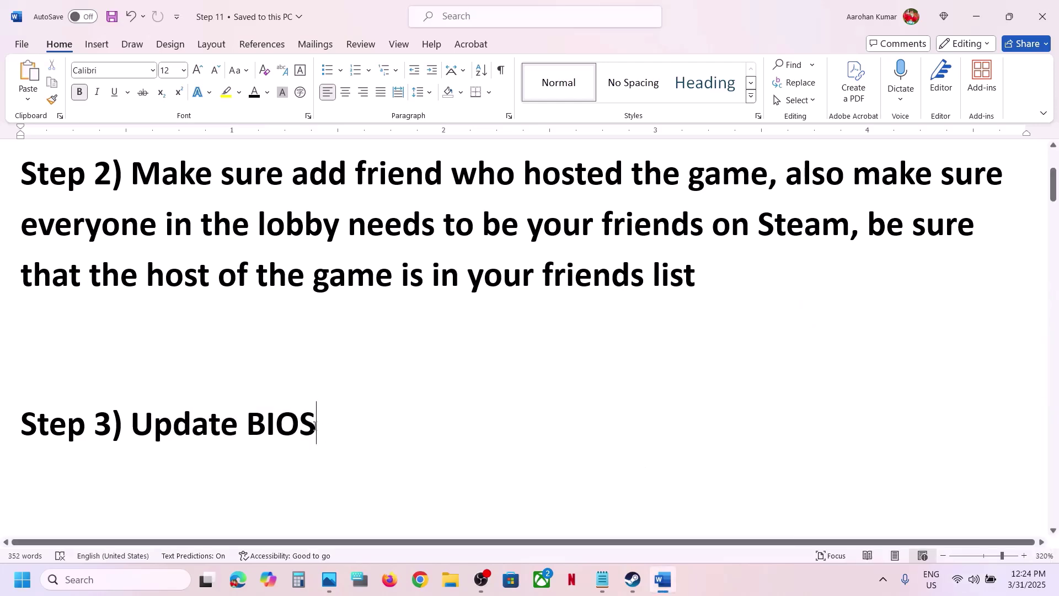
pyautogui.moveTo(314, 426); pyautogui.dragTo(37, 408)
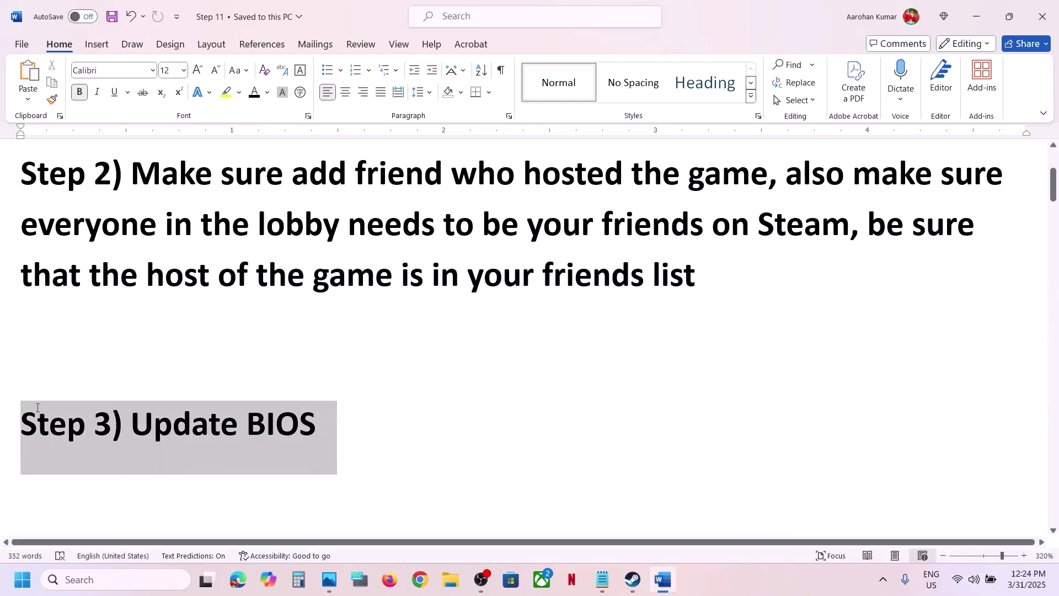
pyautogui.click(333, 428)
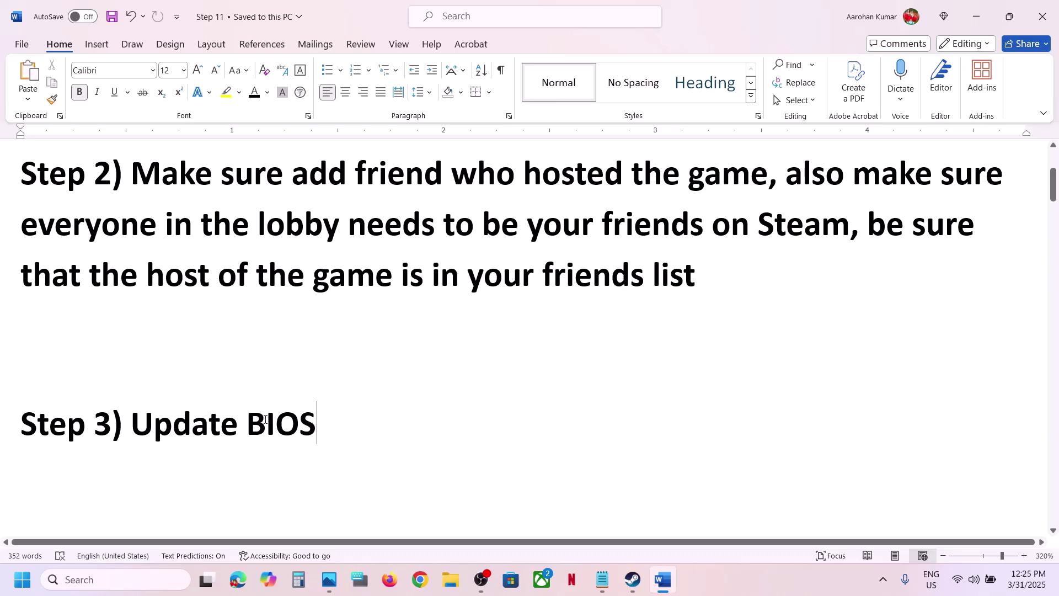
pyautogui.moveTo(170, 414); pyautogui.dragTo(298, 427)
pyautogui.scroll(-3, 293, 429)
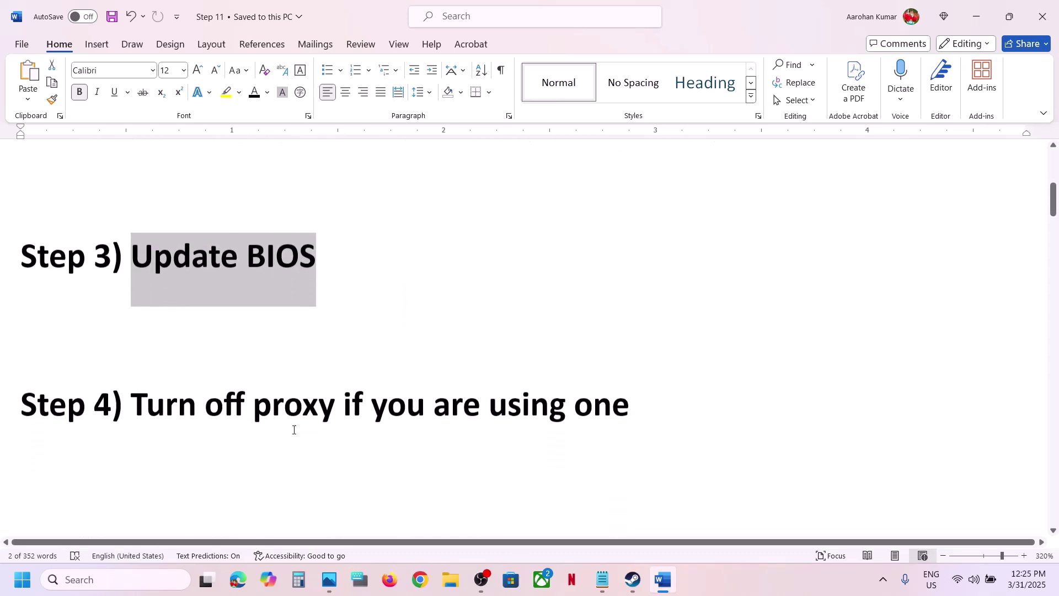
pyautogui.moveTo(137, 405); pyautogui.dragTo(647, 419)
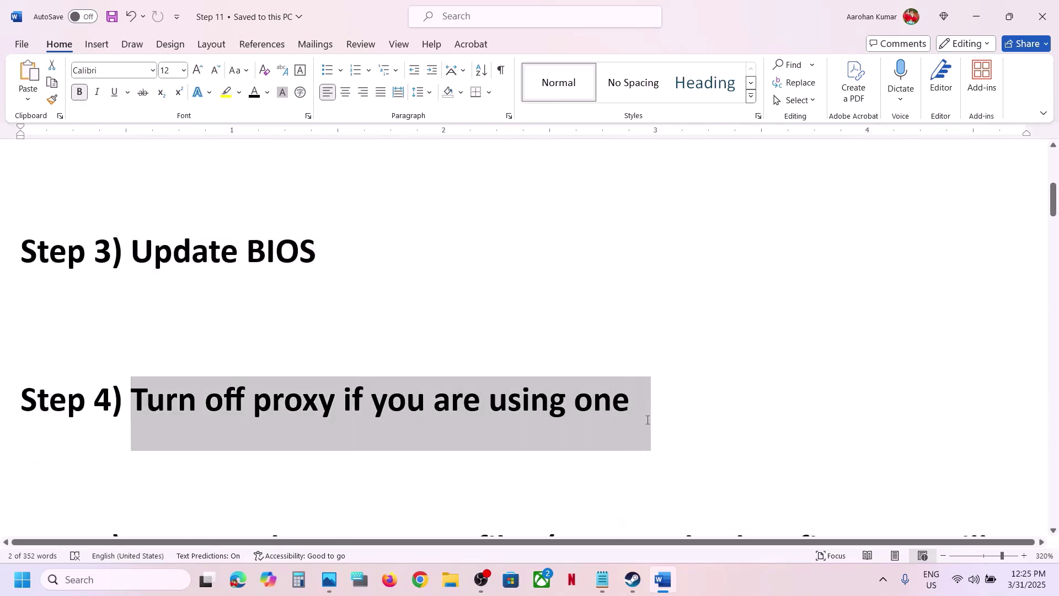
pyautogui.click(646, 419)
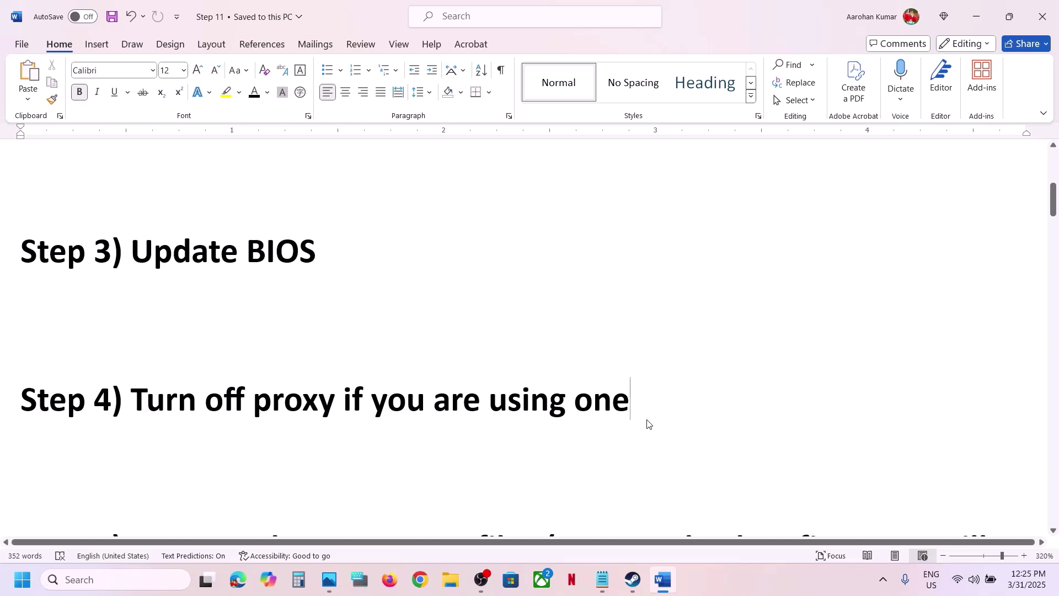
# - In Windows Settings, inspect the manual proxy server setup under Network & internet and close it without changes
pyautogui.press('super+i')
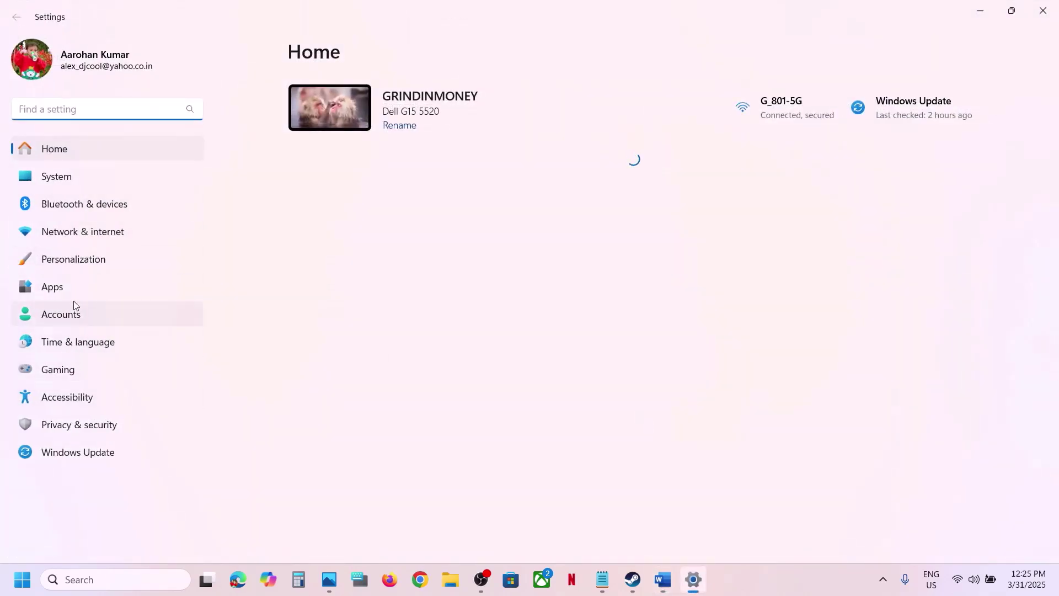
pyautogui.click(72, 232)
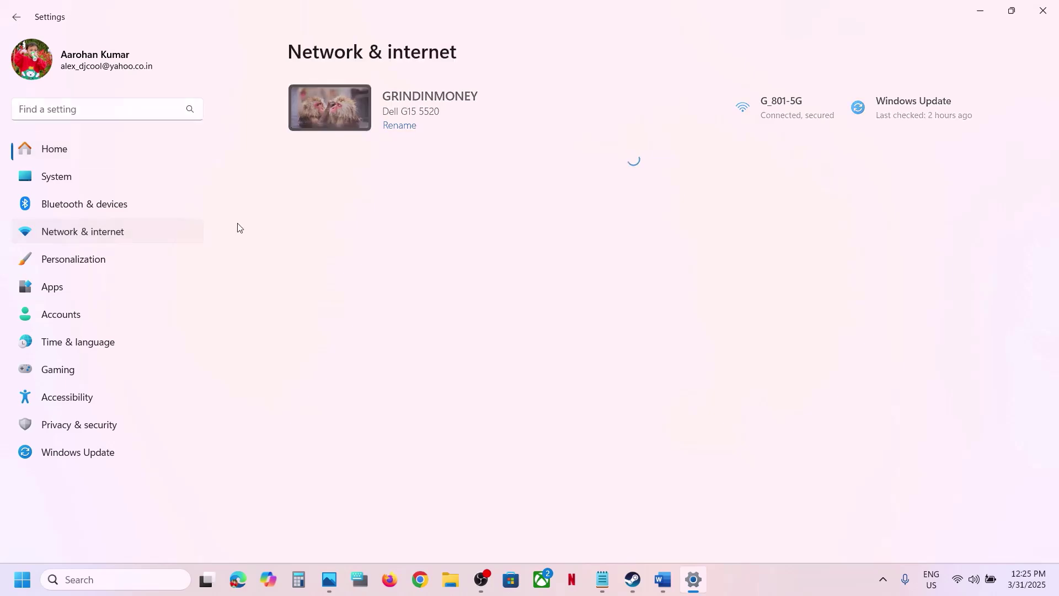
pyautogui.scroll(-1, 469, 293)
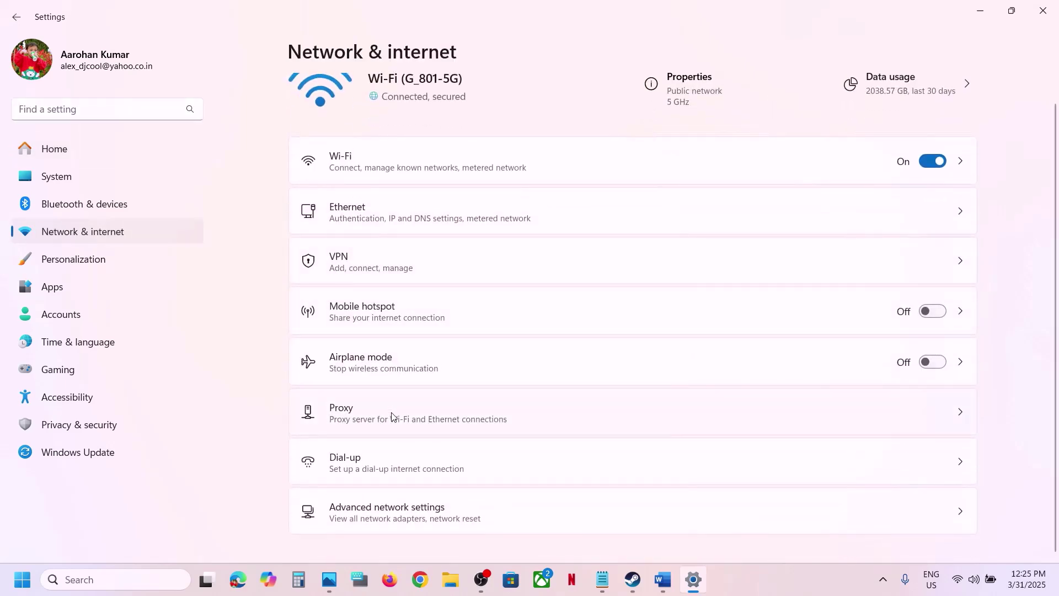
pyautogui.click(415, 418)
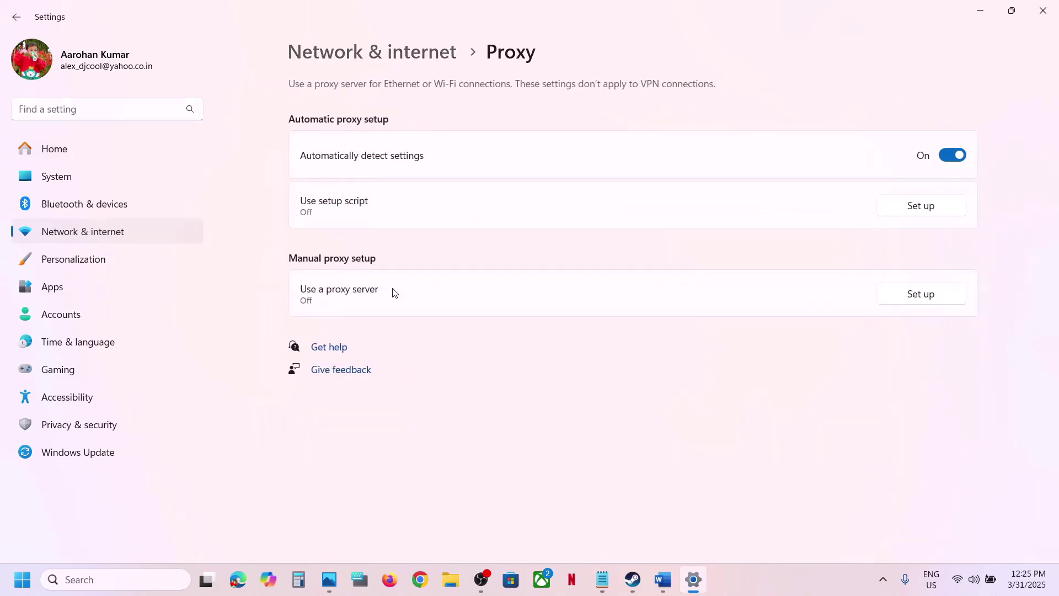
pyautogui.click(915, 298)
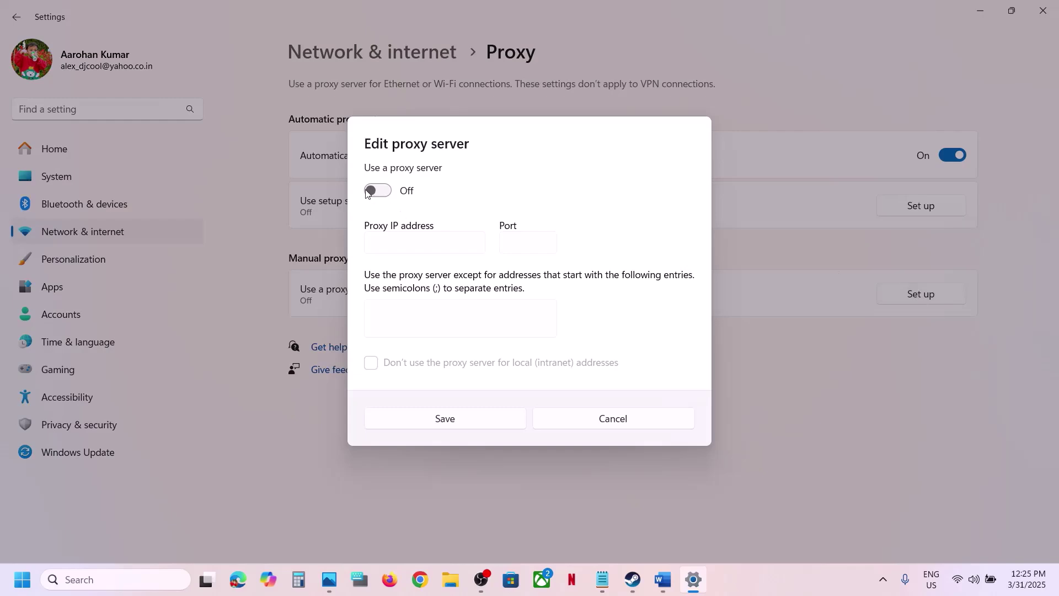
pyautogui.click(585, 417)
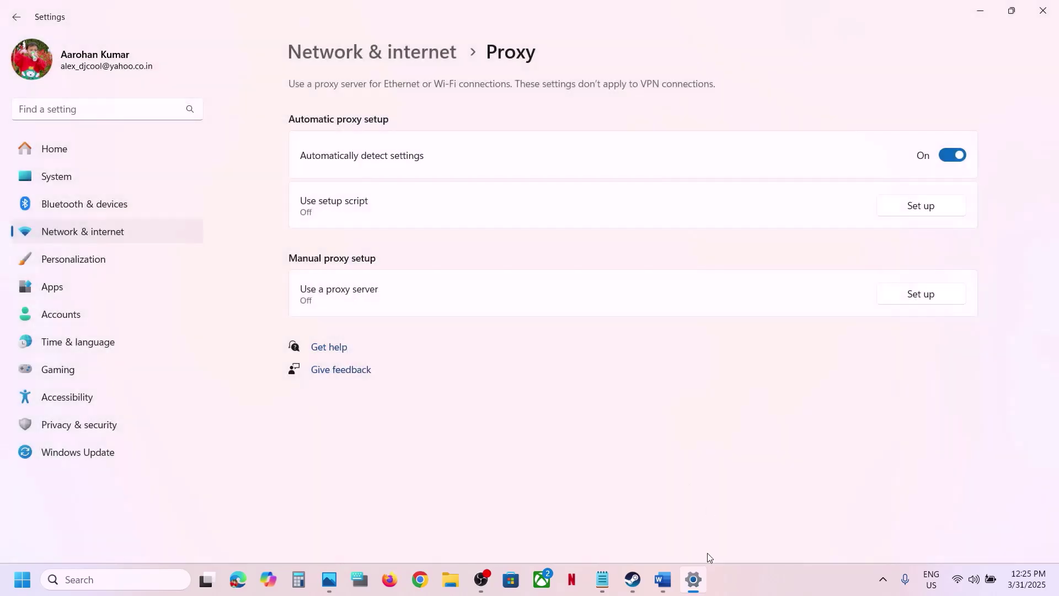
# - Return to the Word document and read Step 5 on backing up and renaming the save game files
pyautogui.click(670, 588)
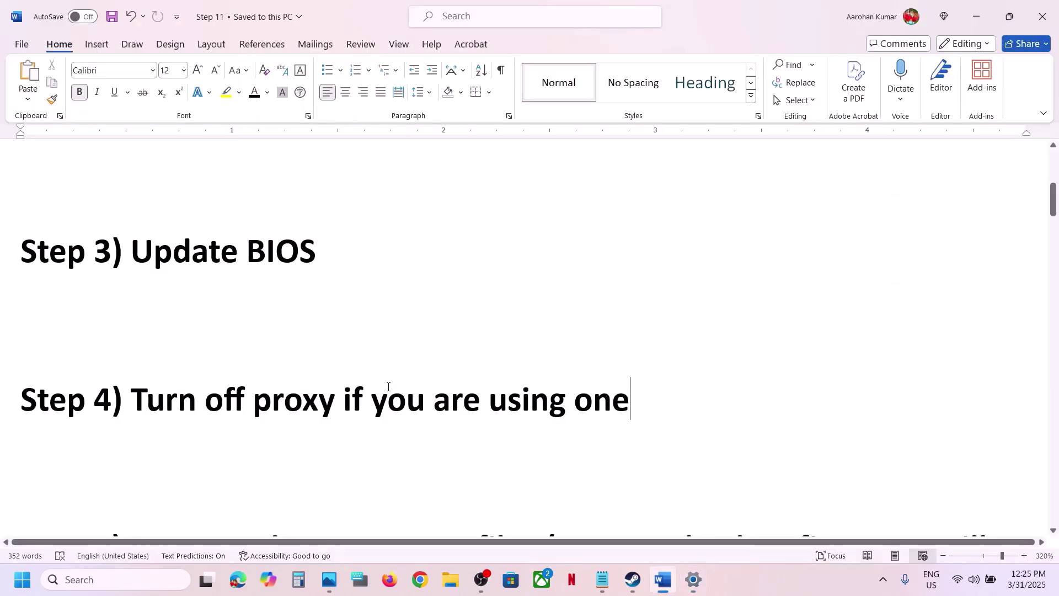
pyautogui.scroll(-3, 388, 385)
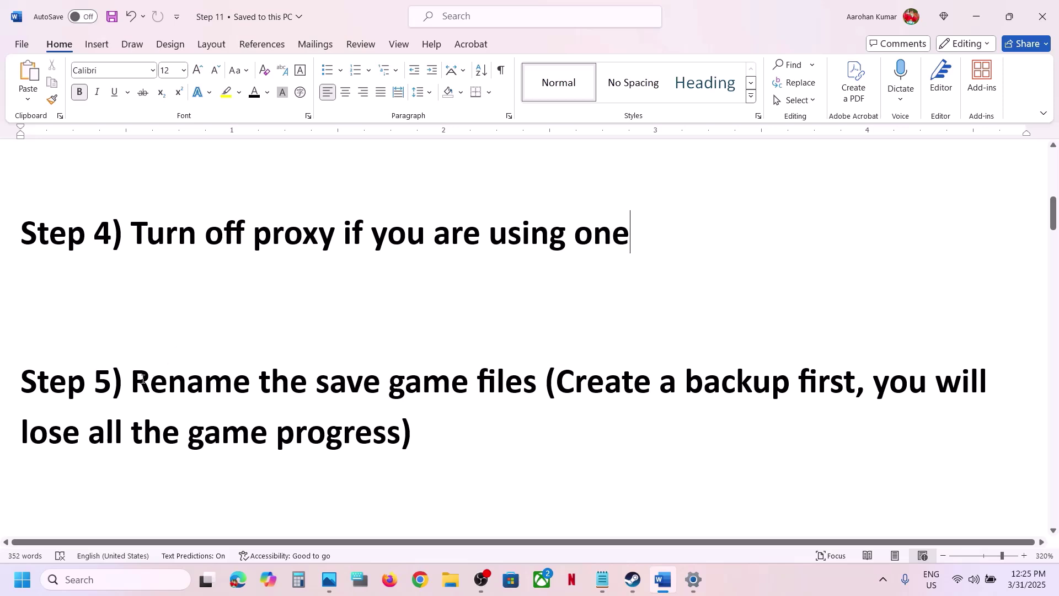
pyautogui.moveTo(142, 379); pyautogui.dragTo(432, 412)
pyautogui.click(435, 427)
pyautogui.moveTo(215, 381); pyautogui.dragTo(471, 384)
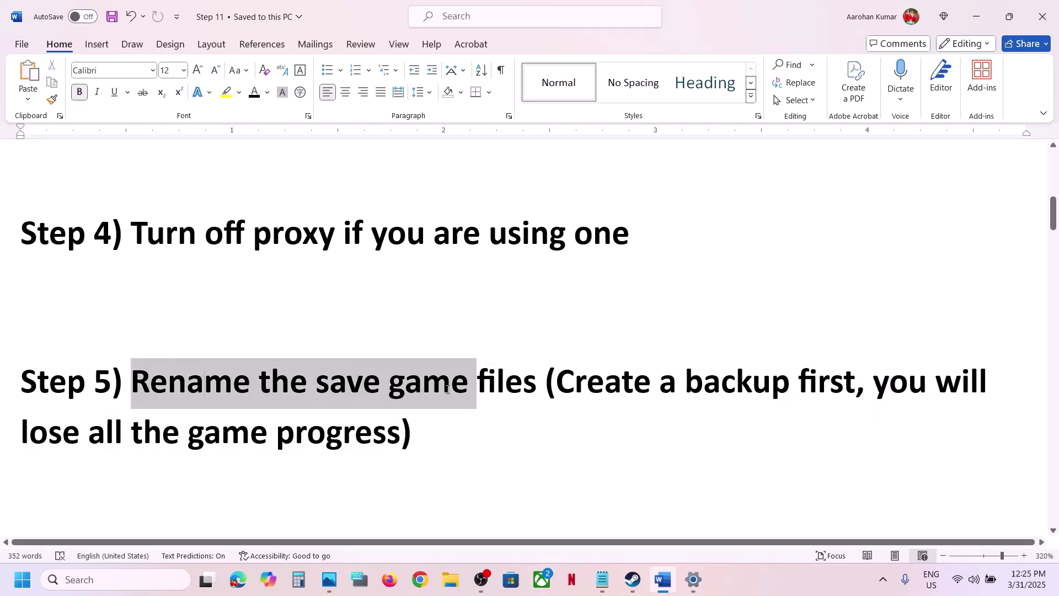
# - In File Explorer, open the current account's profile folder under Users on the C: drive
pyautogui.click(450, 580)
pyautogui.click(56, 312)
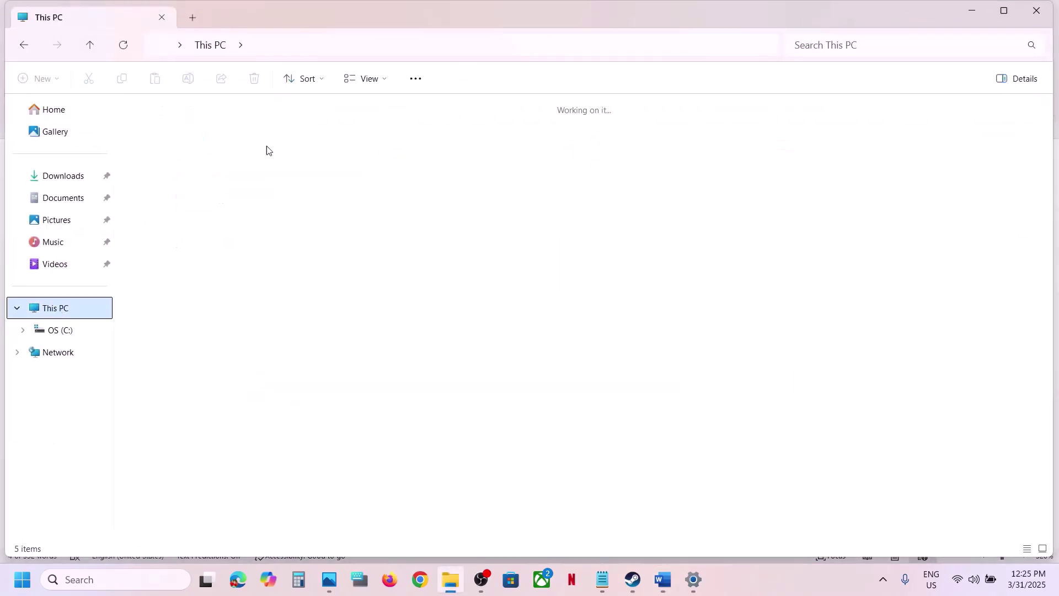
pyautogui.doubleClick(209, 134)
pyautogui.scroll(-3, 208, 165)
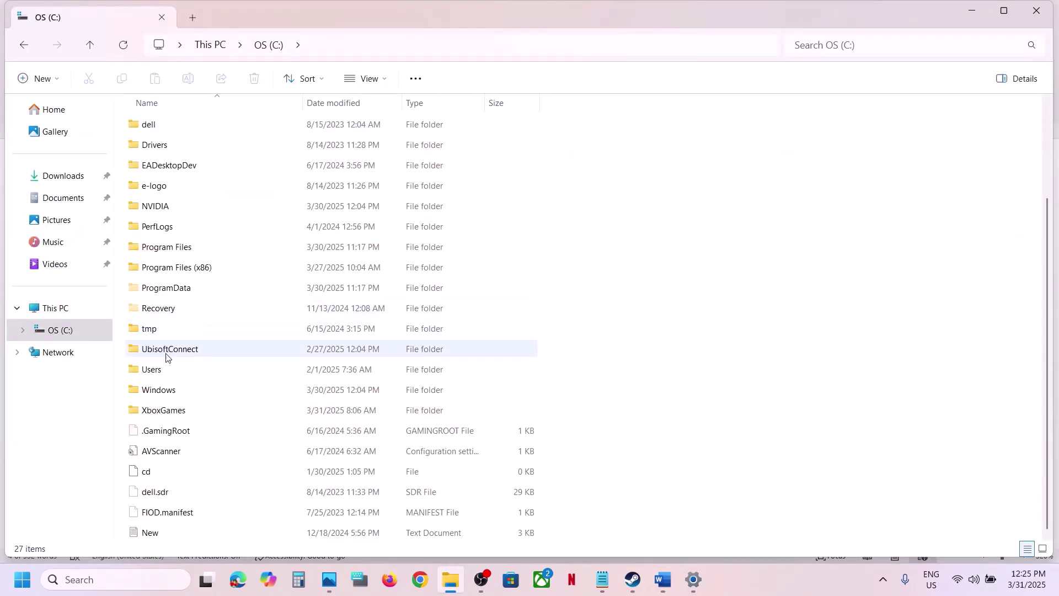
pyautogui.doubleClick(152, 369)
pyautogui.click(172, 131)
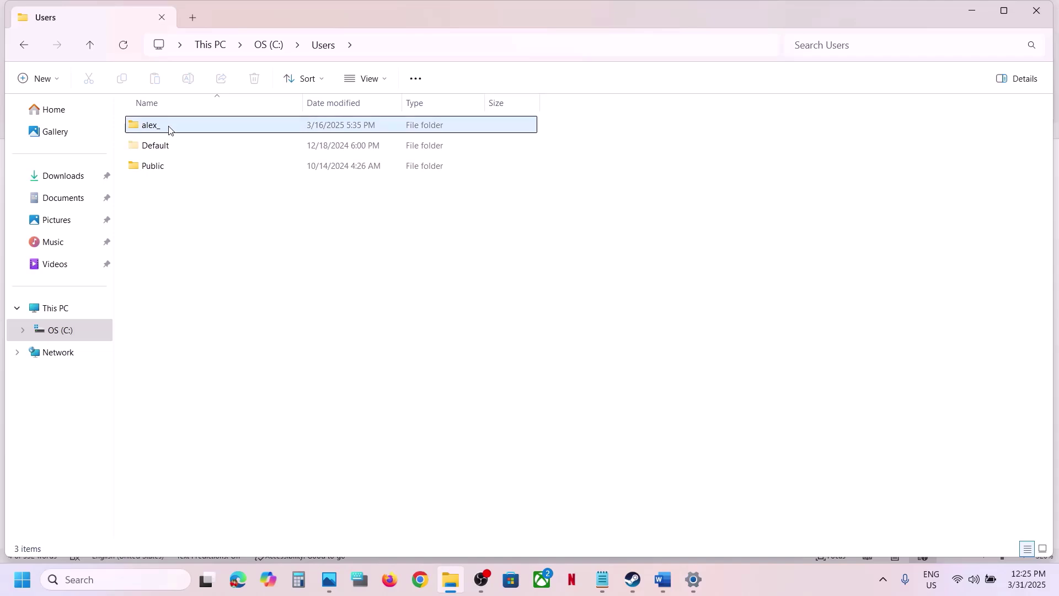
pyautogui.doubleClick(237, 135)
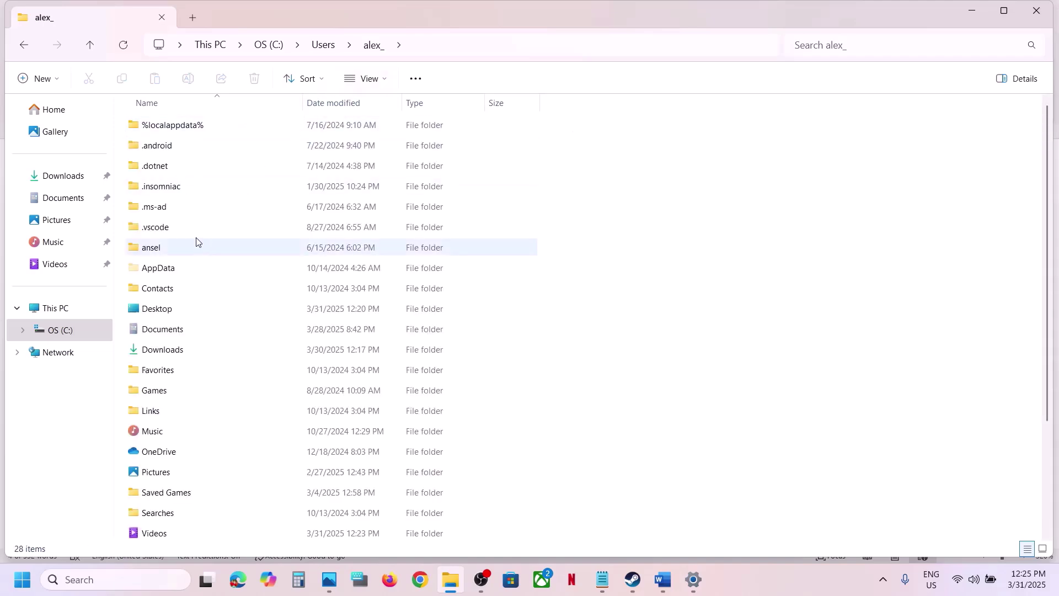
# - Check the display option for hidden items, and open the LocalLow folder inside AppData
pyautogui.click(194, 269)
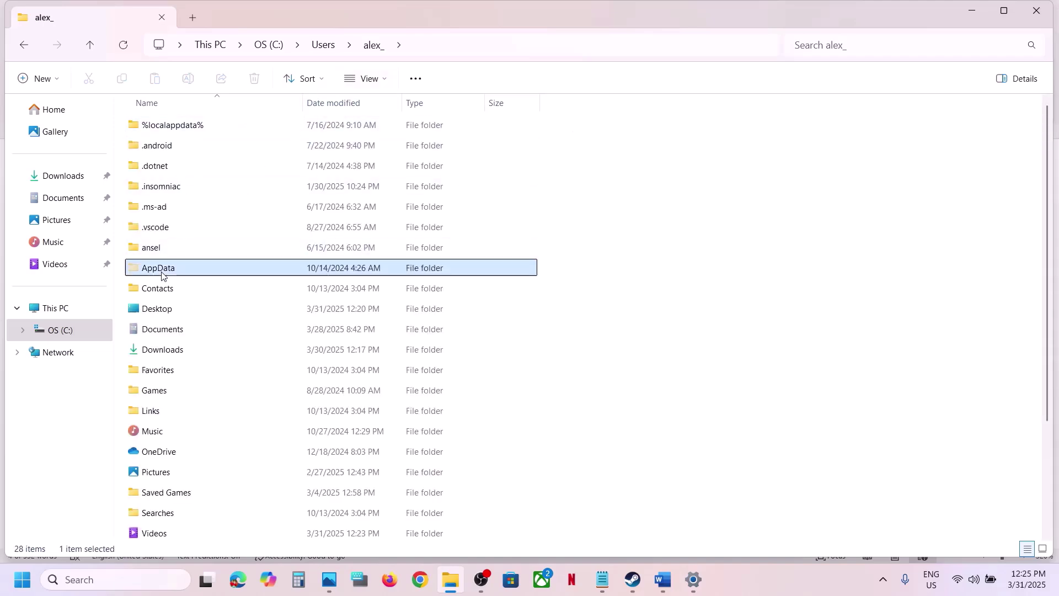
pyautogui.click(385, 80)
pyautogui.moveTo(369, 336)
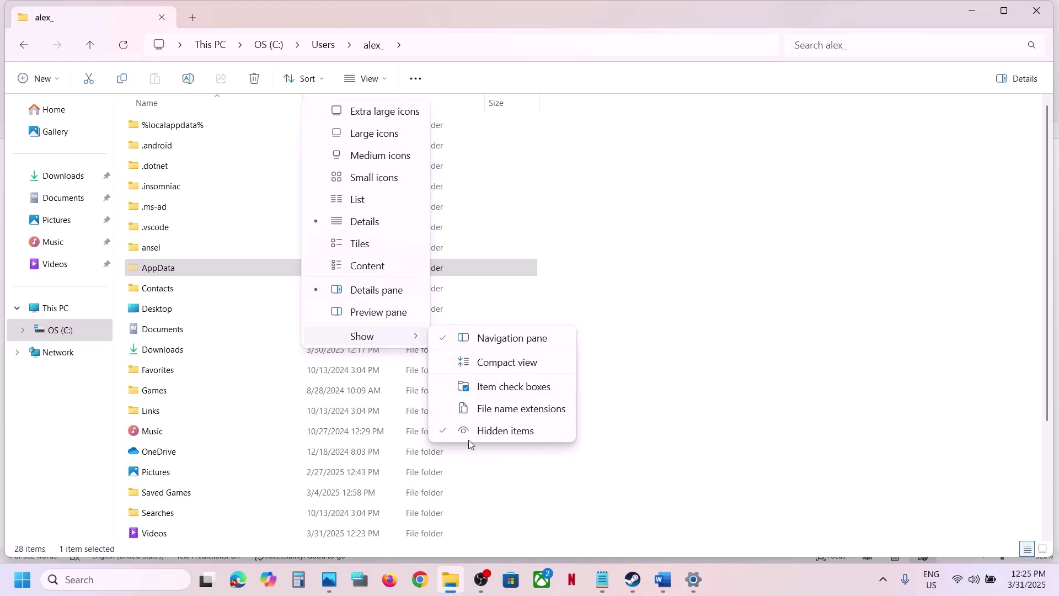
pyautogui.click(175, 268)
pyautogui.doubleClick(175, 269)
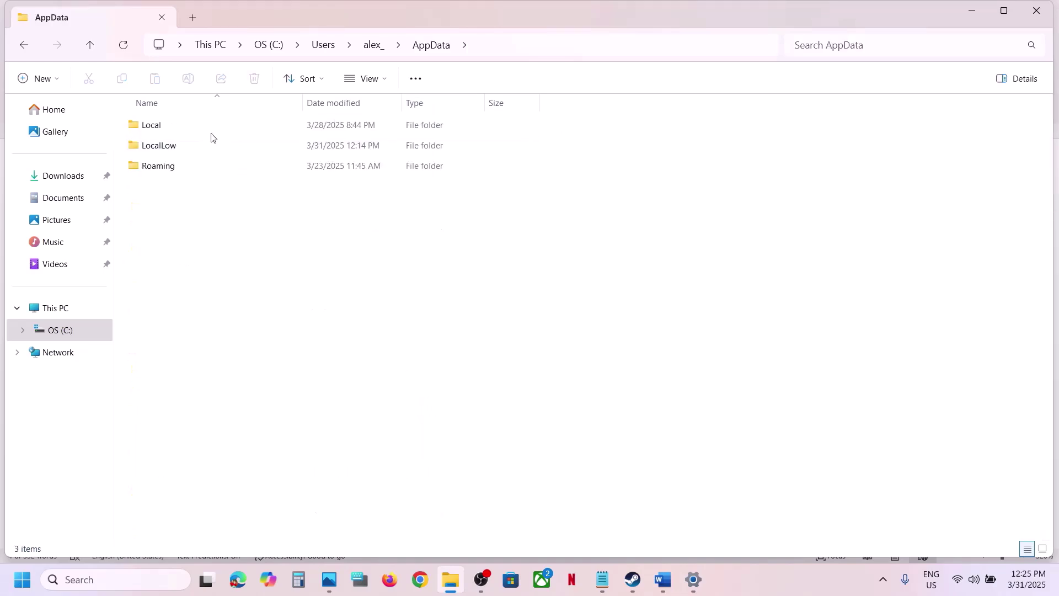
pyautogui.doubleClick(166, 145)
# - Copy the TVGS save folder to the desktop as a backup and move the copy to an empty area there
pyautogui.scroll(-5, 251, 265)
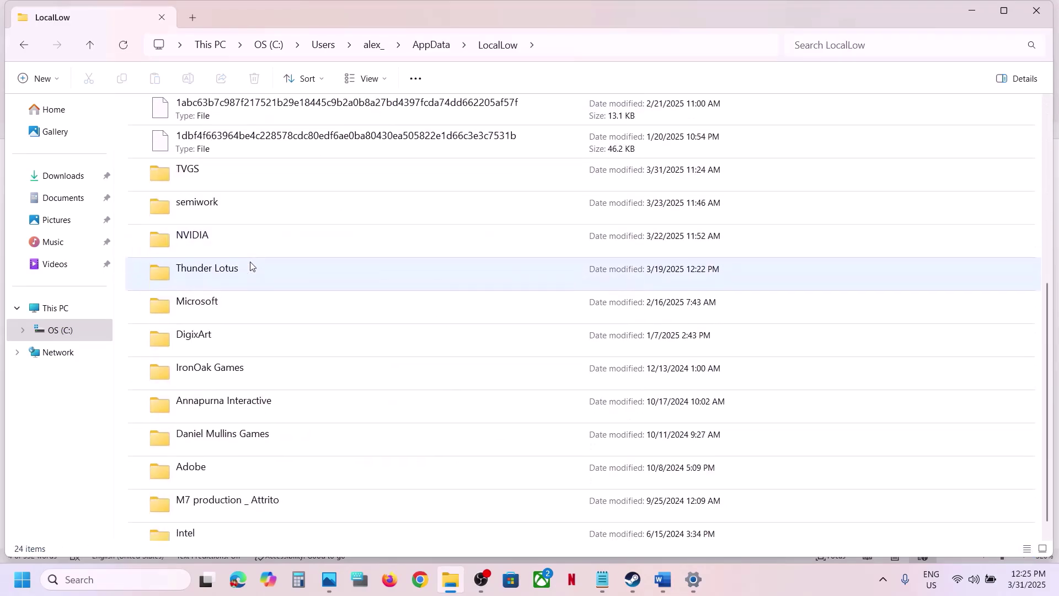
pyautogui.click(210, 181)
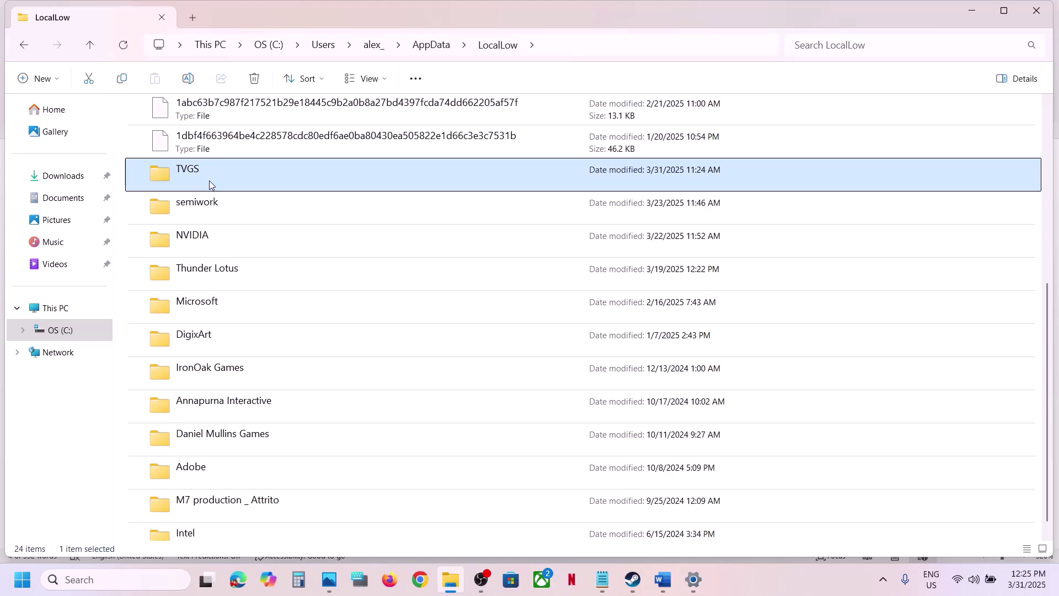
pyautogui.rightClick(210, 180)
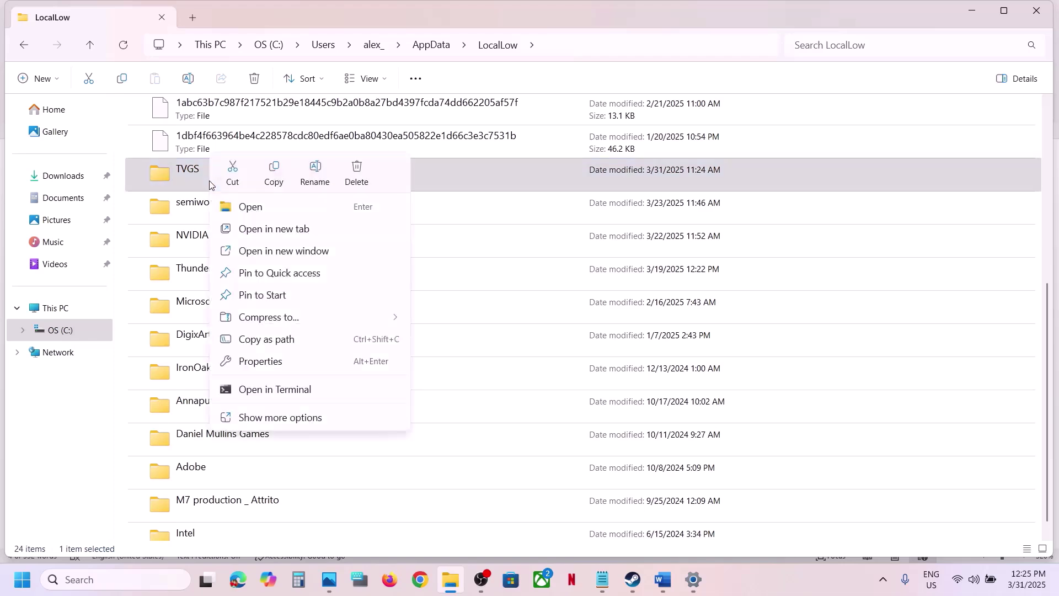
pyautogui.click(272, 174)
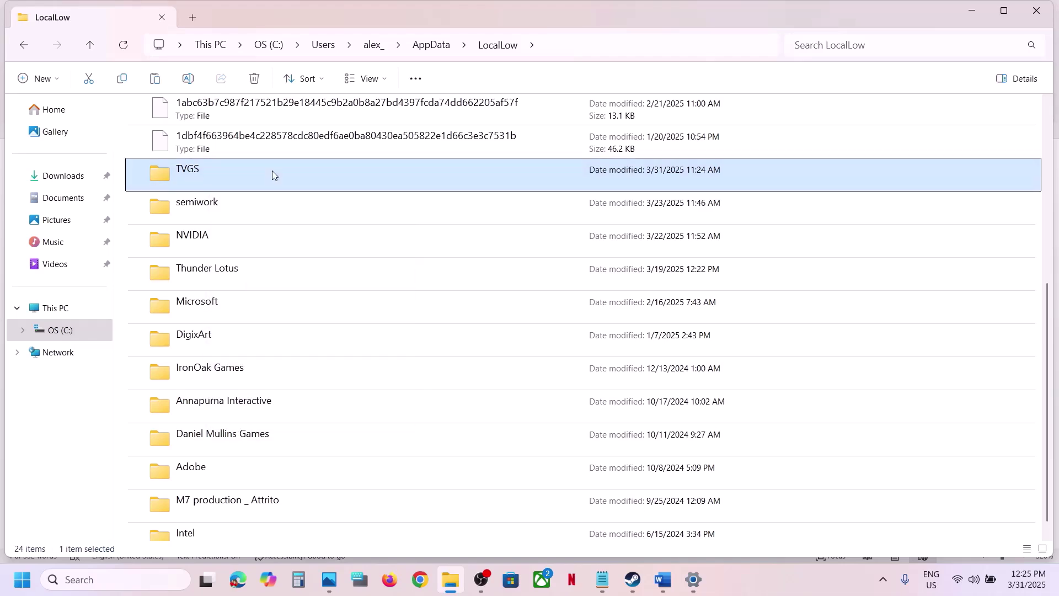
pyautogui.press('super+d')
pyautogui.hotkey('ctrl', 'v')
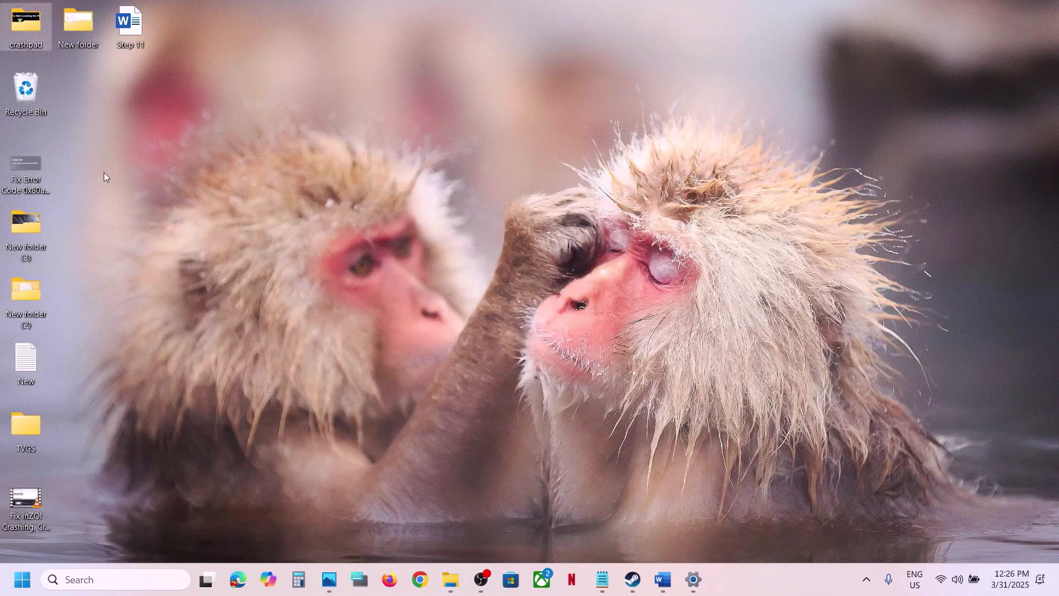
pyautogui.moveTo(29, 431); pyautogui.dragTo(355, 260)
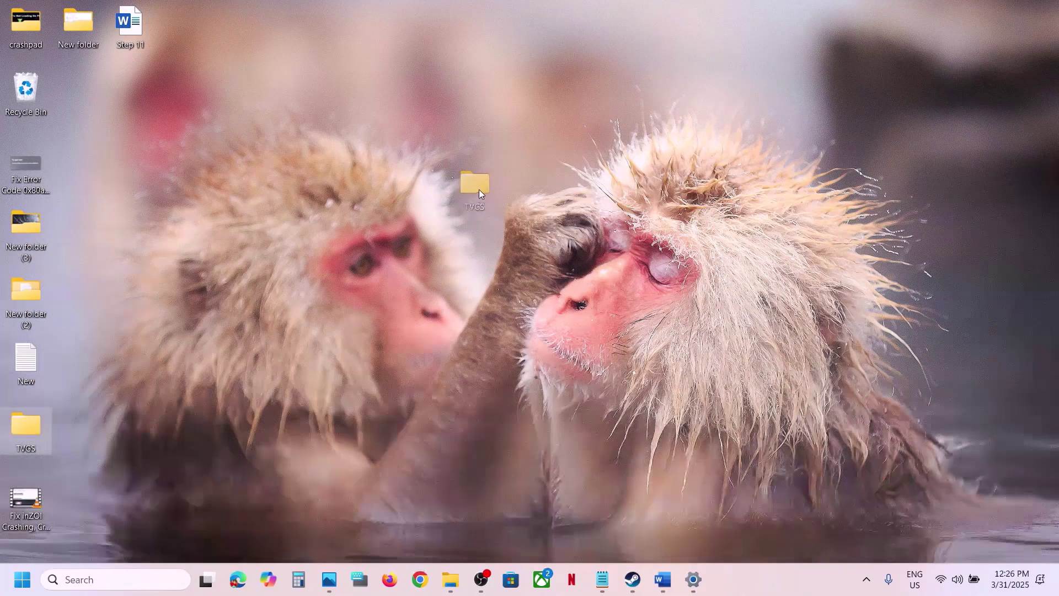
pyautogui.moveTo(480, 193); pyautogui.dragTo(490, 187)
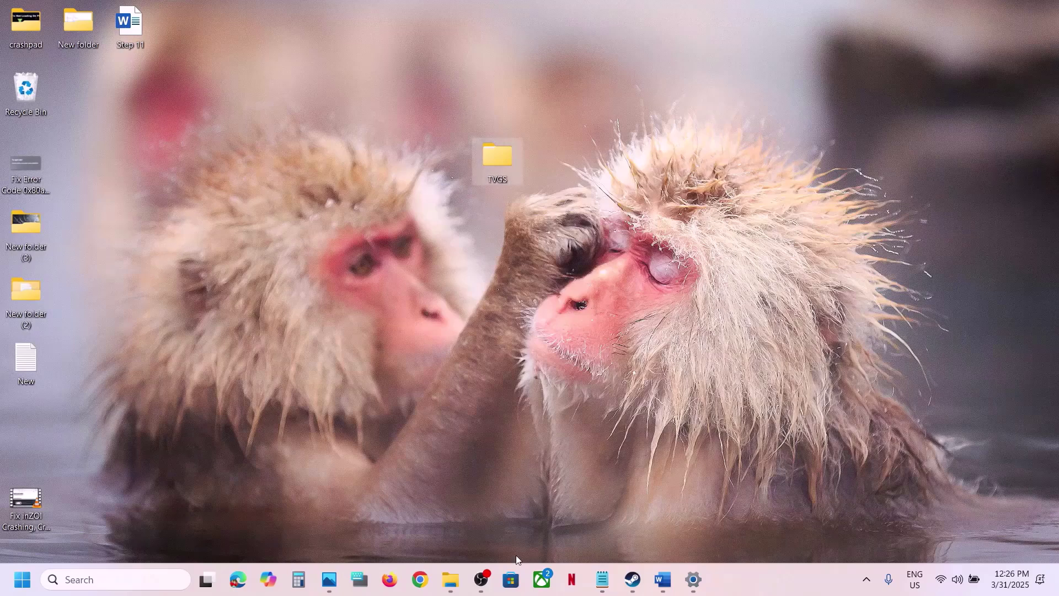
# - Rename the original TVGS folder in LocalLow to TVGS.old and return to the troubleshooting document in Word
pyautogui.click(449, 580)
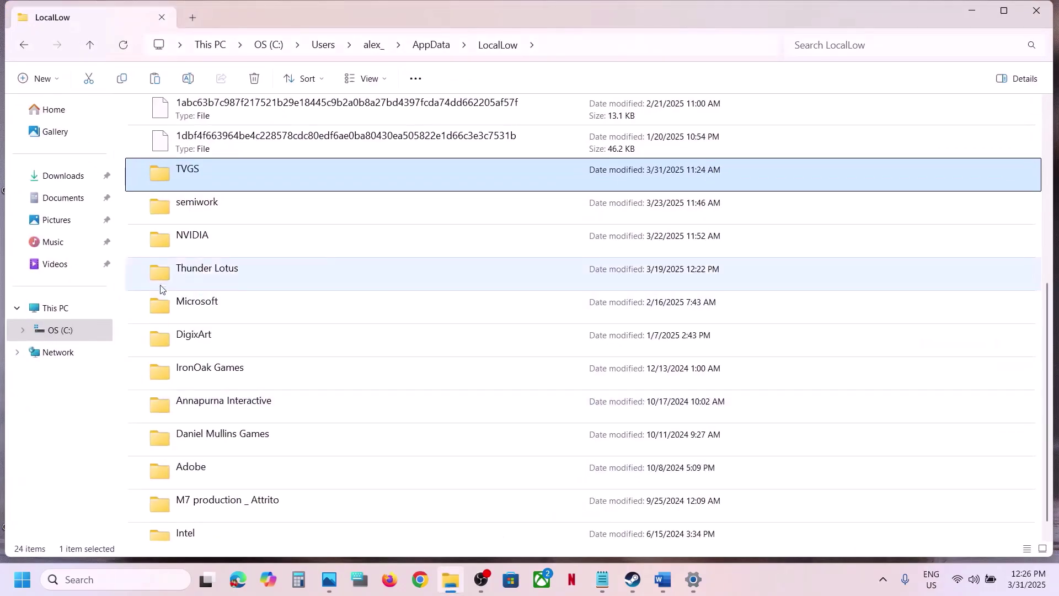
pyautogui.rightClick(194, 175)
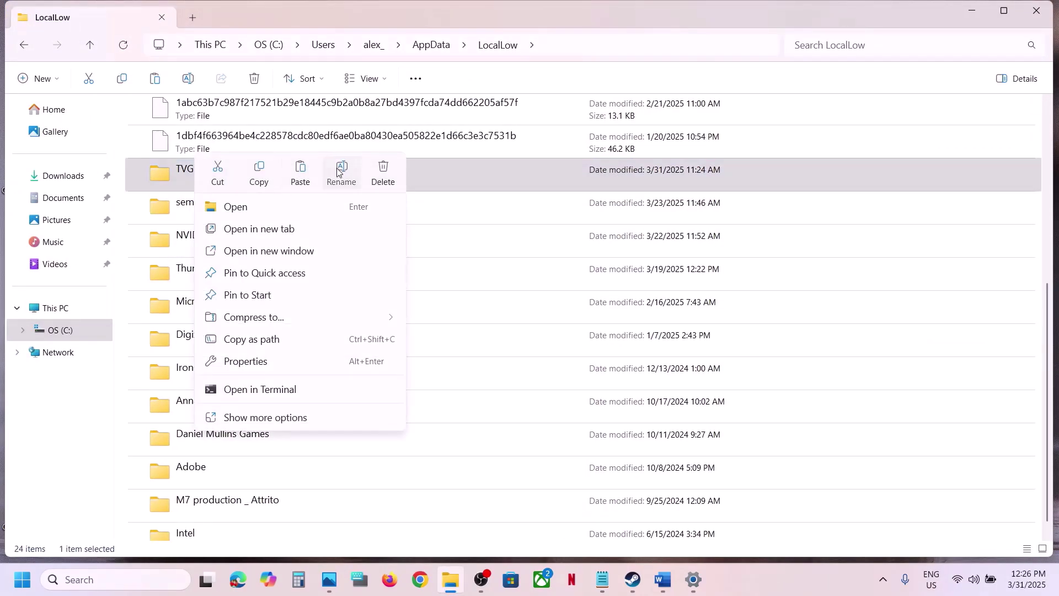
pyautogui.click(341, 173)
pyautogui.click(209, 166)
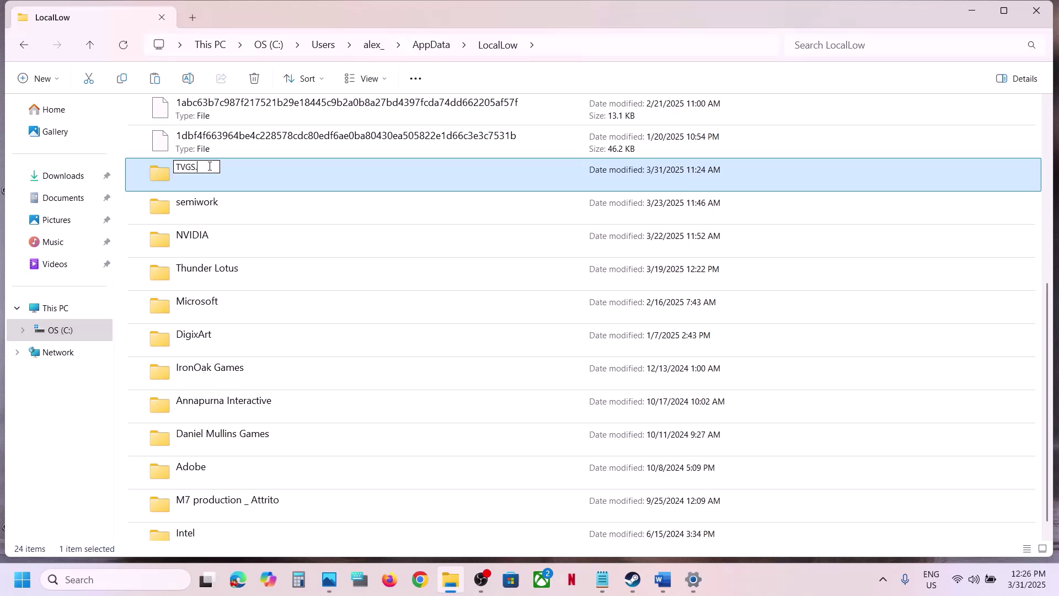
pyautogui.write('.old')
pyautogui.click(580, 277)
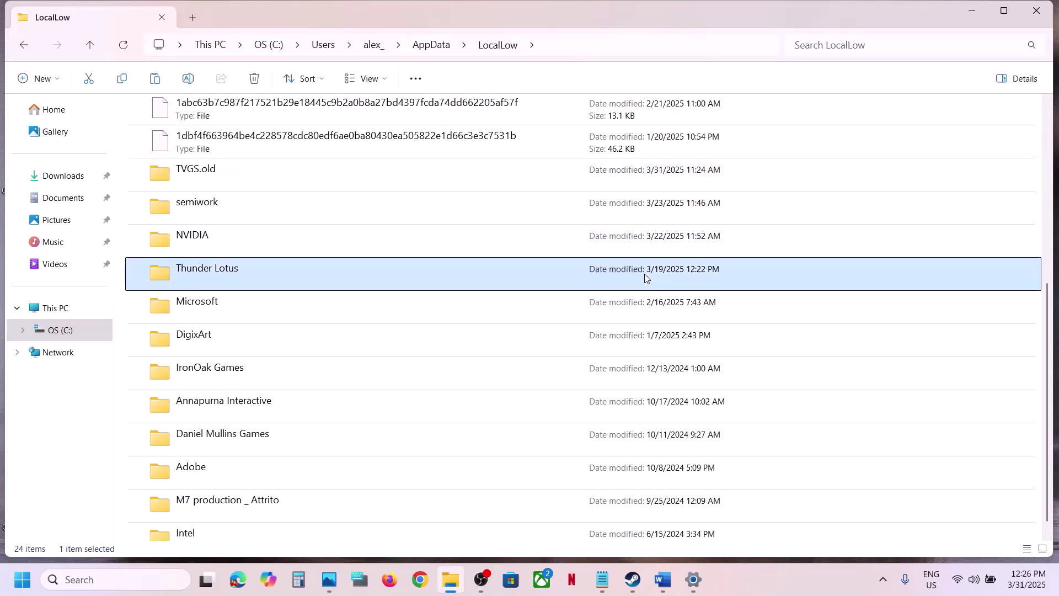
pyautogui.click(184, 174)
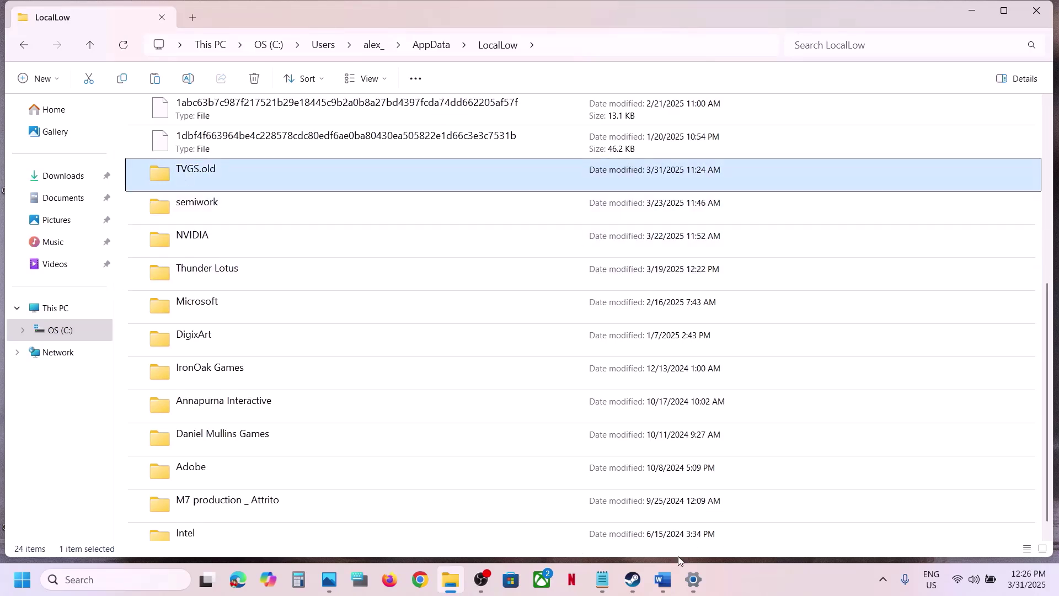
pyautogui.click(632, 580)
pyautogui.click(662, 582)
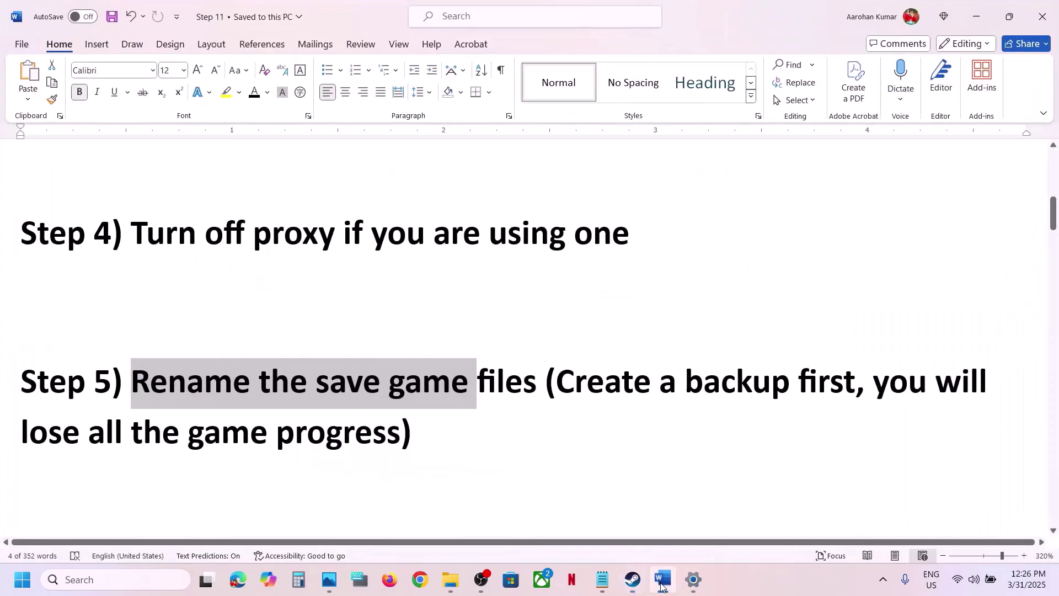
# - In the troubleshooting document in Word, go to Step 6 and highlight "Update Windows"
pyautogui.click(662, 584)
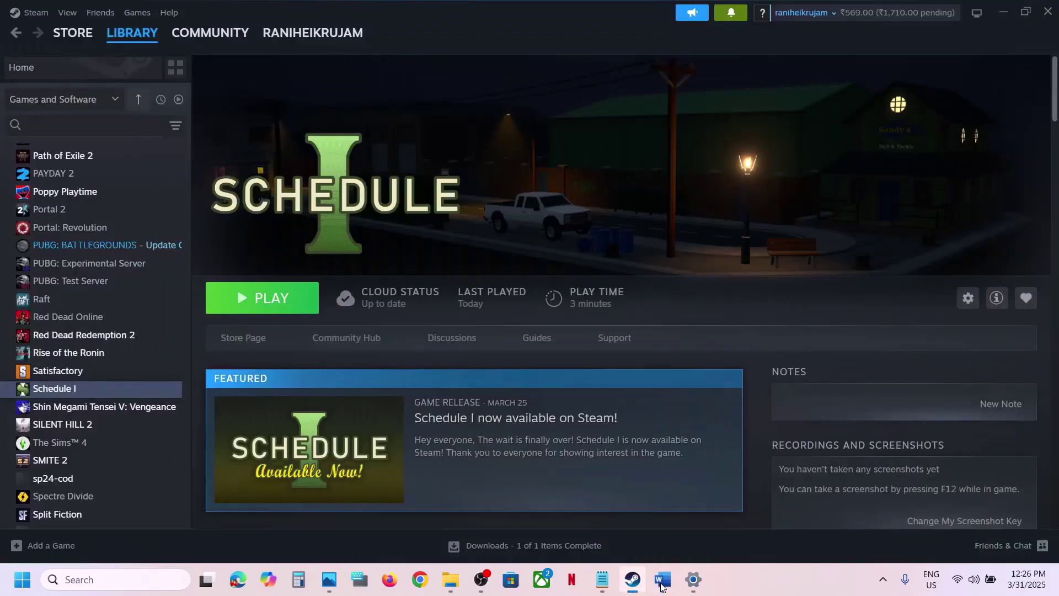
pyautogui.click(662, 583)
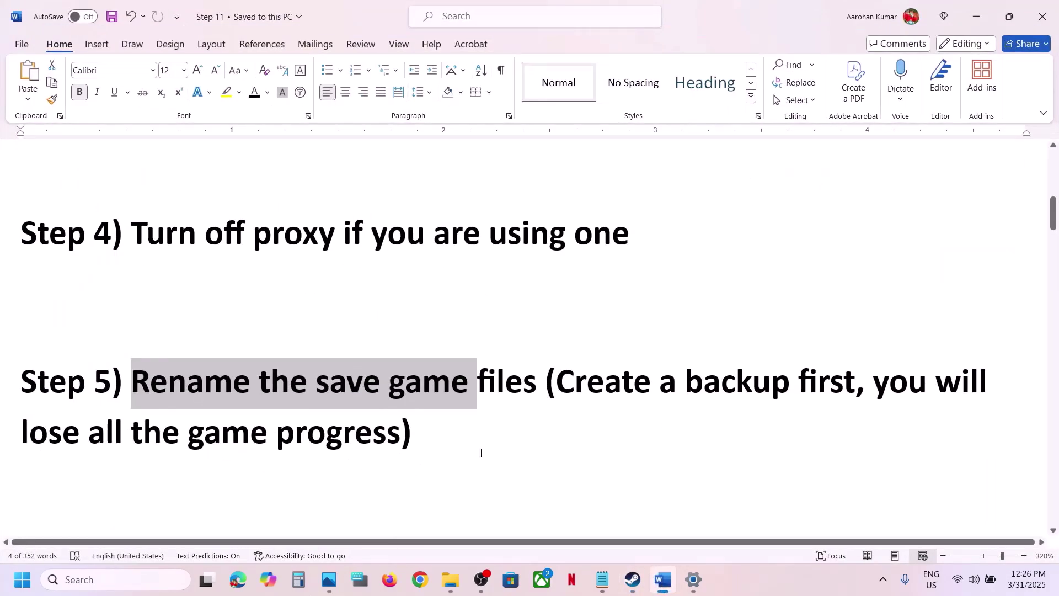
pyautogui.scroll(-3, 481, 453)
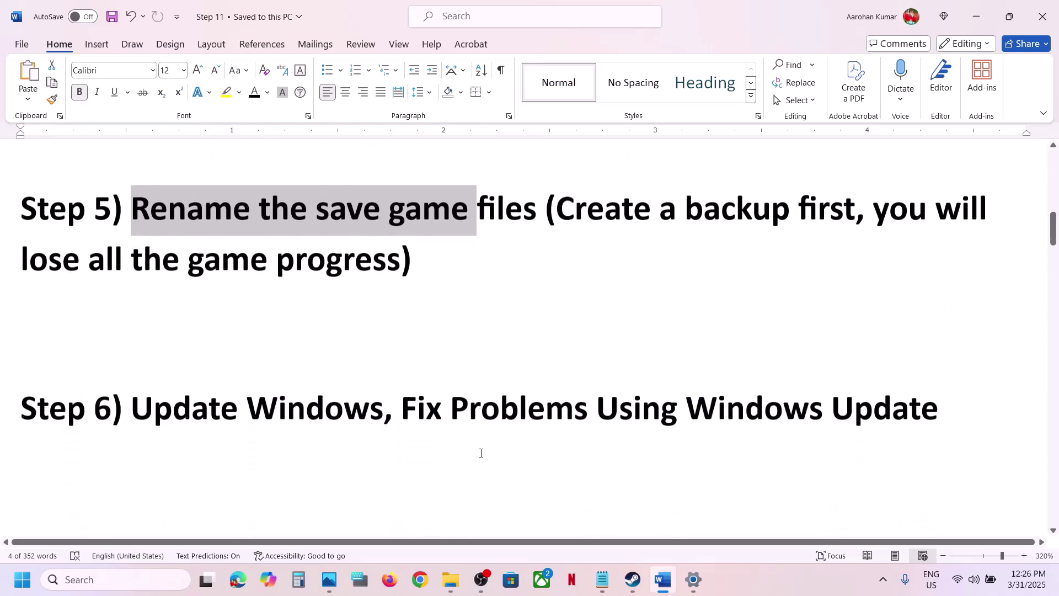
pyautogui.moveTo(158, 398); pyautogui.dragTo(365, 398)
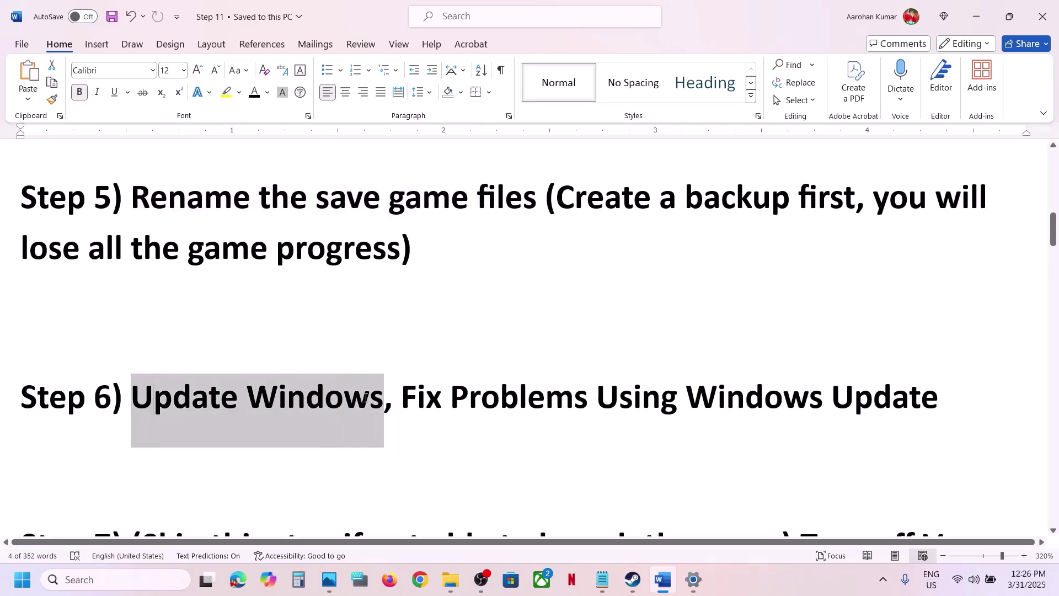
# - Switch to Windows Settings and check for updates in Windows Update
pyautogui.hotkey('alt', 'Tab')
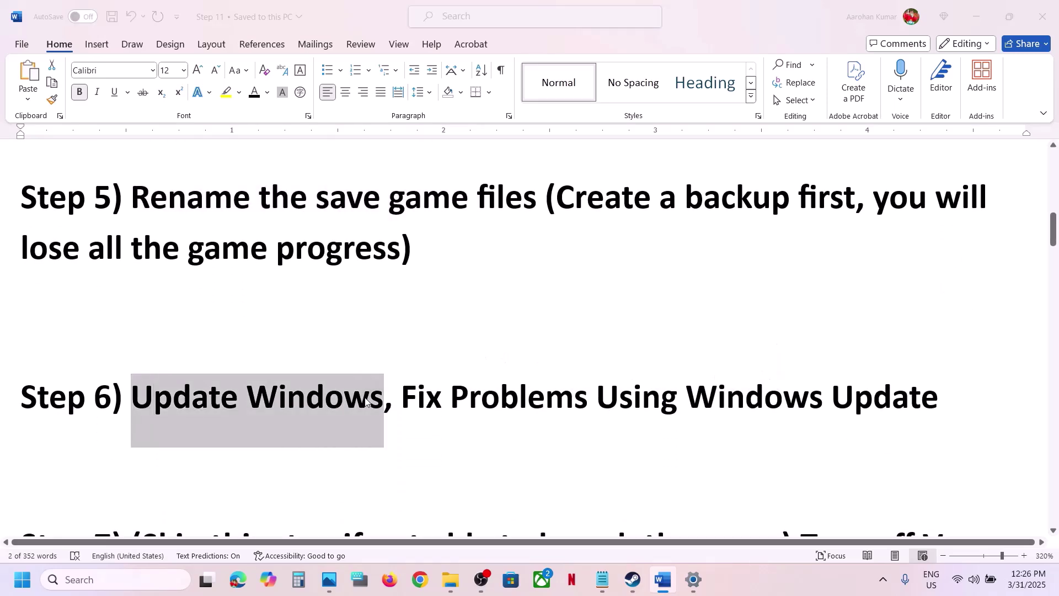
pyautogui.click(73, 451)
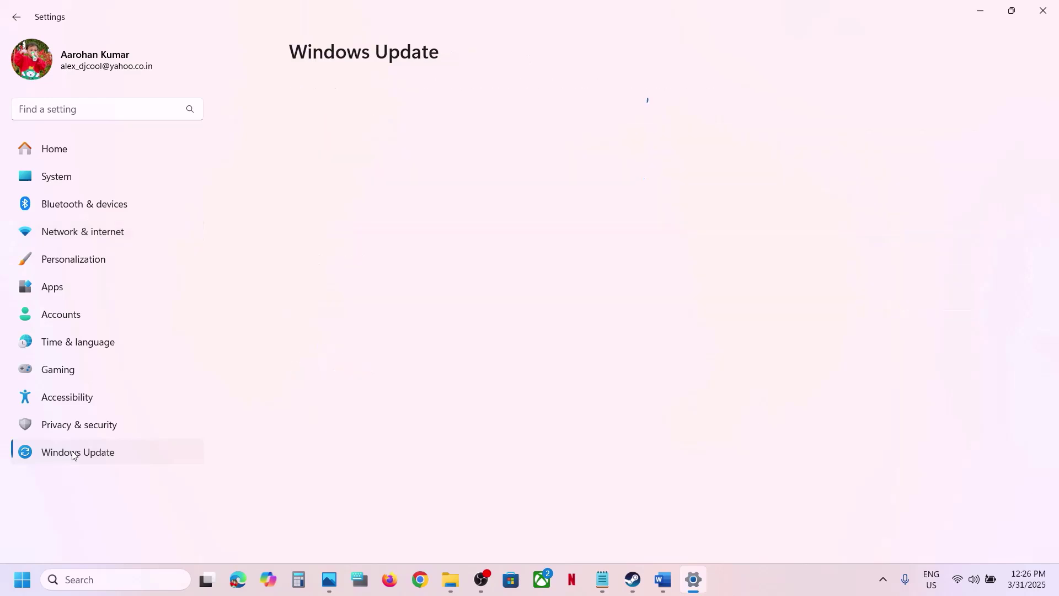
pyautogui.click(933, 124)
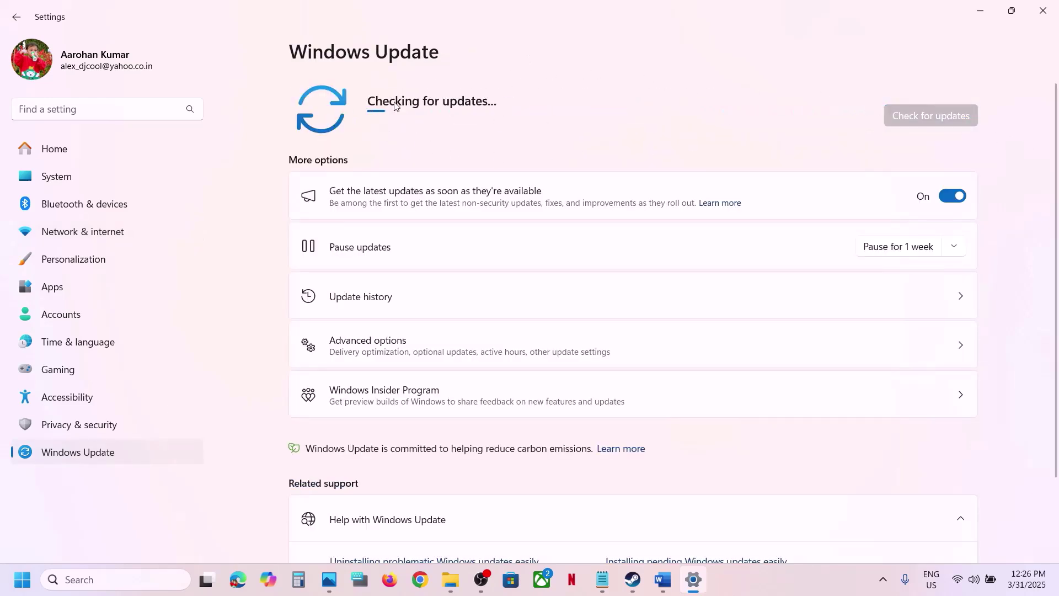
# - View the computer's power options including Restart, dismiss them without restarting, and return to the Word document
pyautogui.click(13, 578)
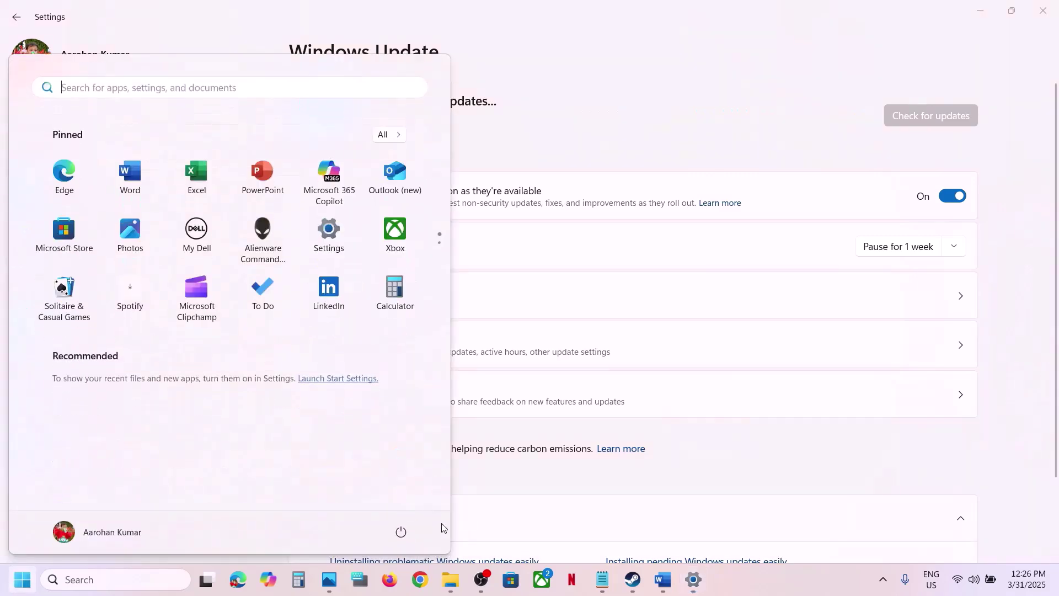
pyautogui.click(401, 531)
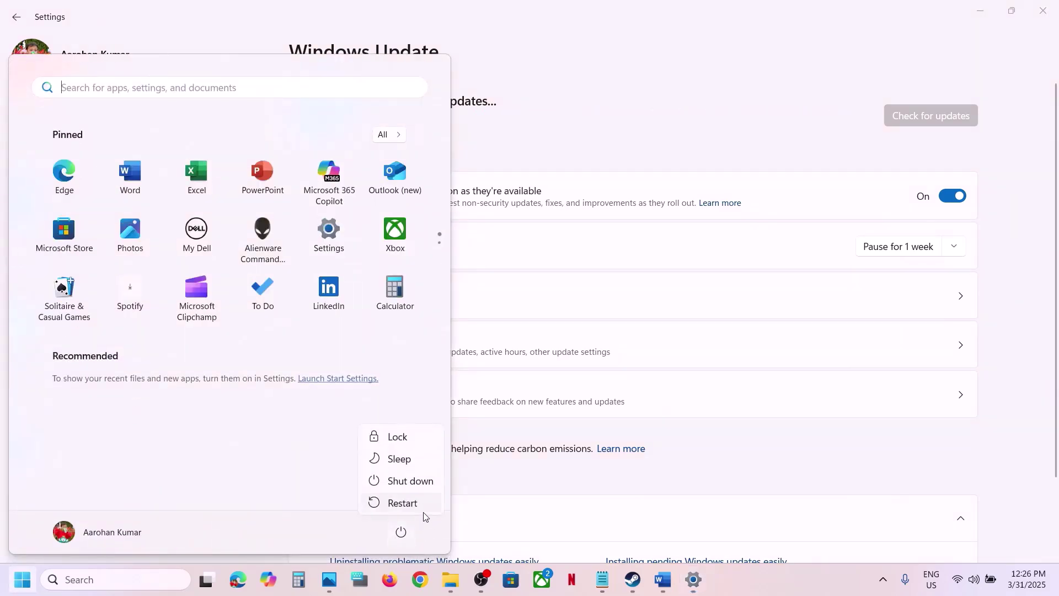
pyautogui.click(697, 523)
pyautogui.click(663, 579)
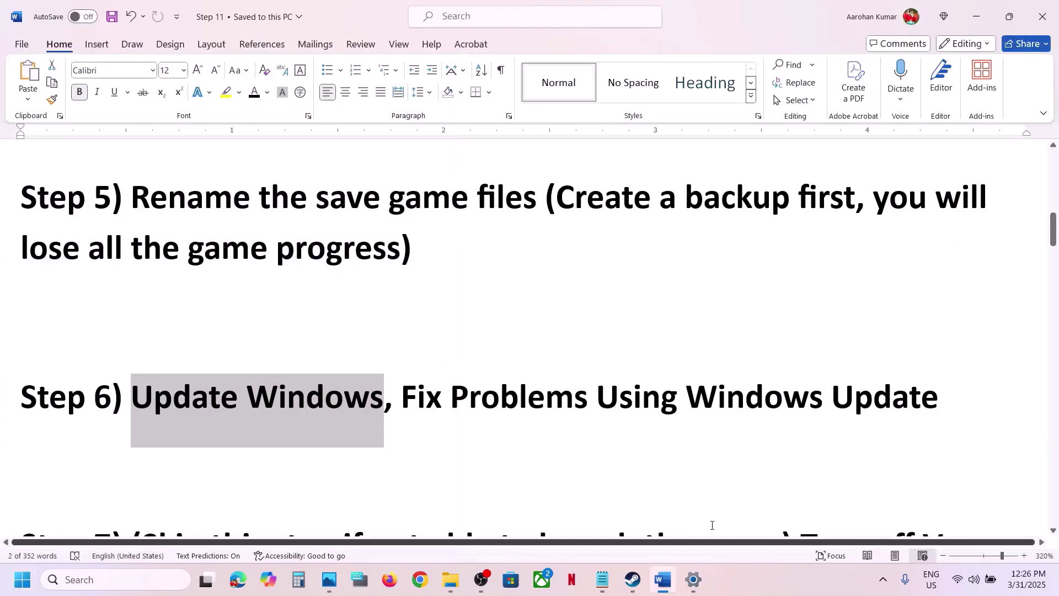
# - Highlight "Fix Problems Using Windows Update" in Step 6, and open the System recovery options in Windows Settings
pyautogui.moveTo(410, 397); pyautogui.dragTo(886, 396)
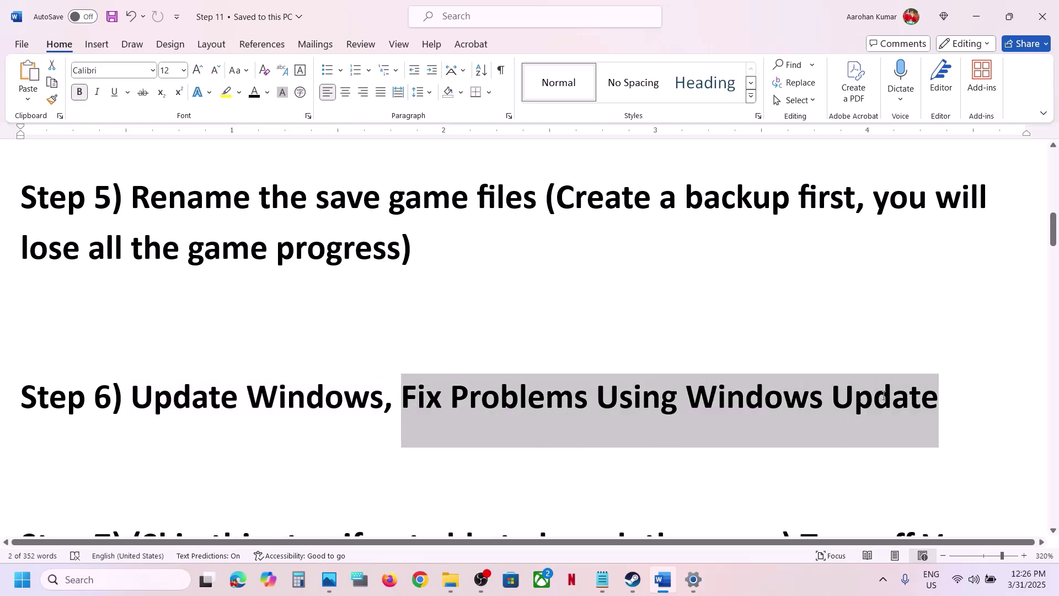
pyautogui.click(703, 586)
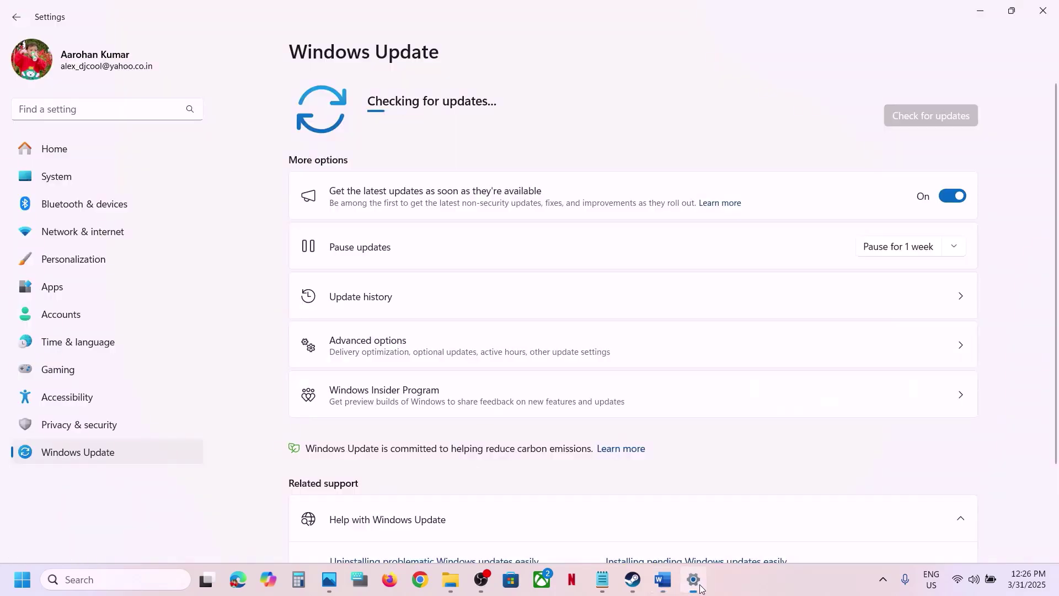
pyautogui.click(76, 176)
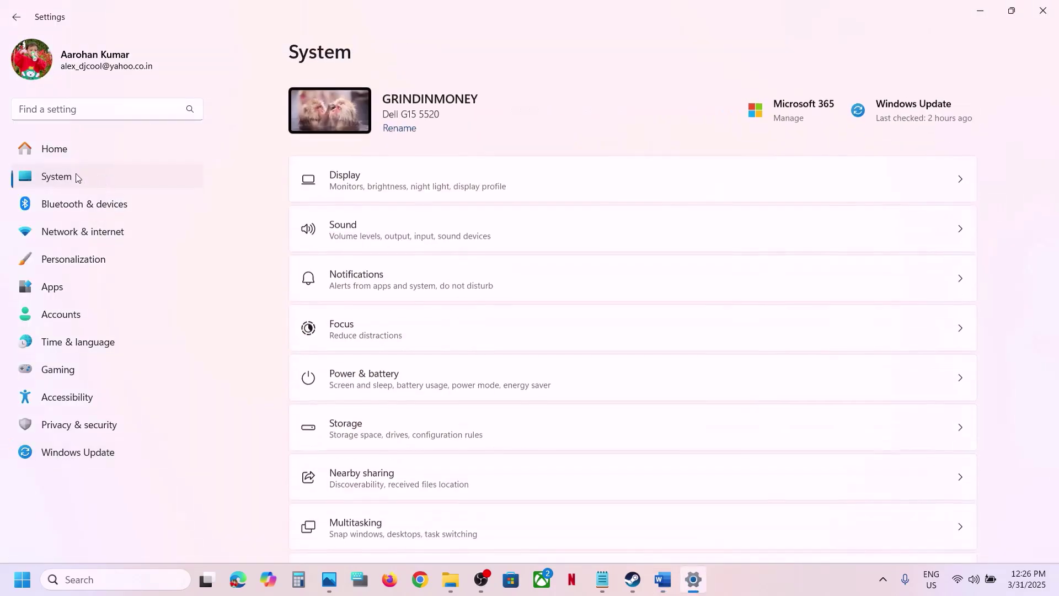
pyautogui.scroll(-6, 438, 333)
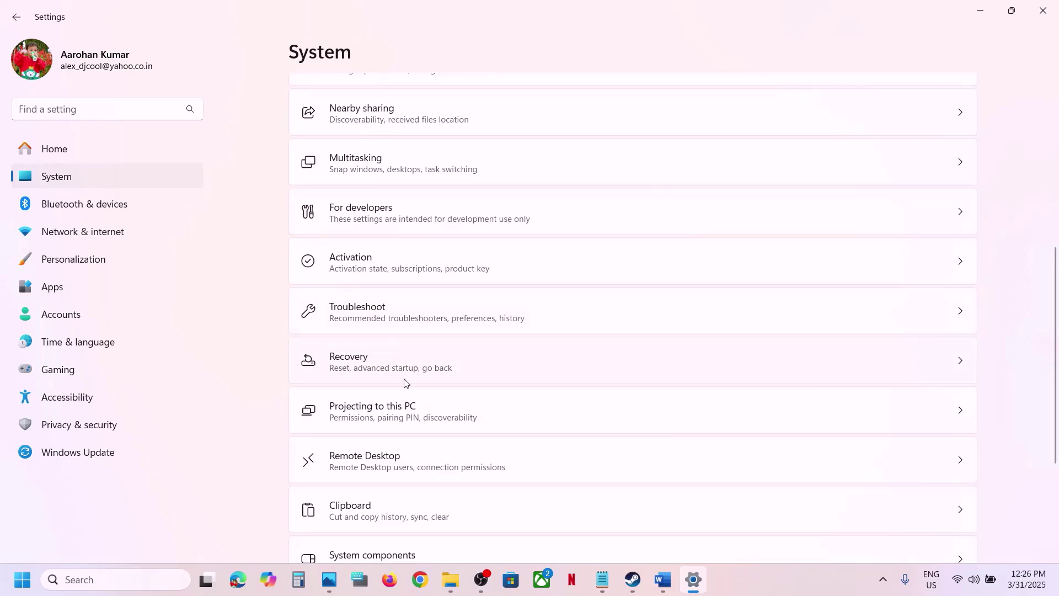
pyautogui.click(388, 372)
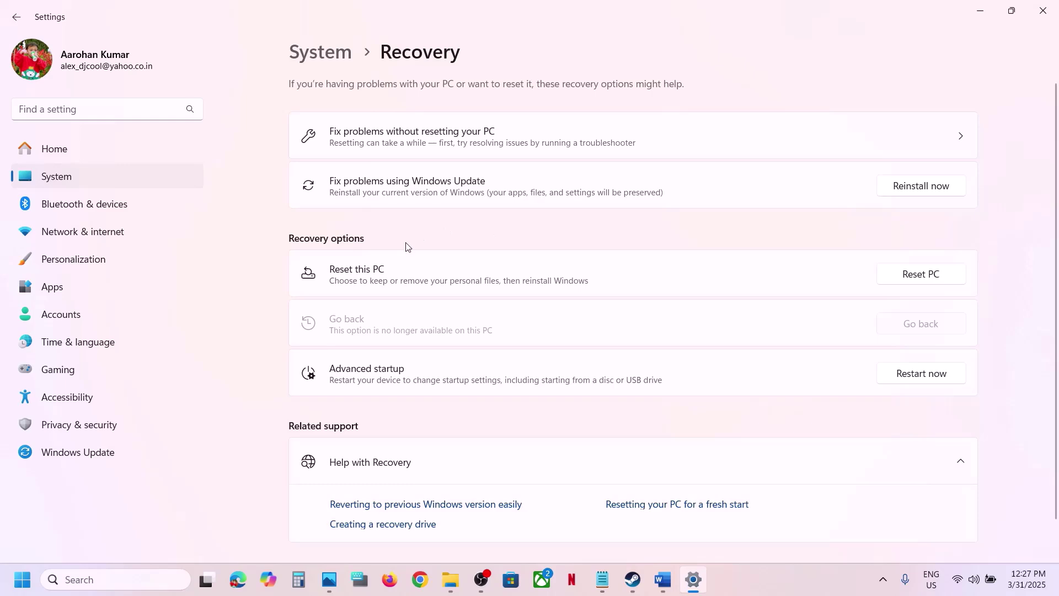
# - Check the installed Windows version with winver and close the About Windows dialog
pyautogui.click(83, 579)
pyautogui.write('w')
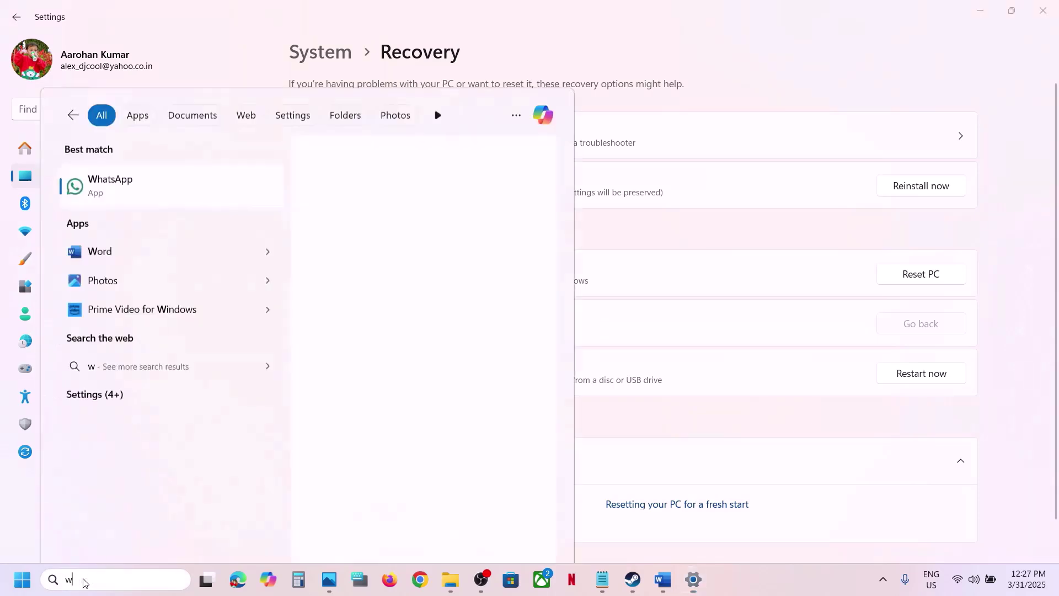
pyautogui.write('inver')
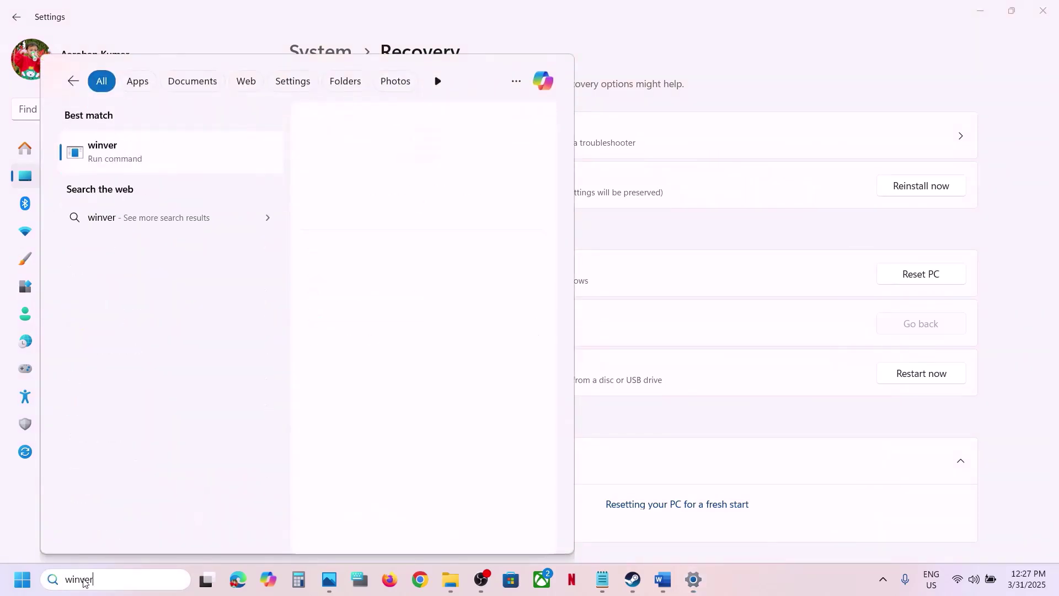
pyautogui.press('Return')
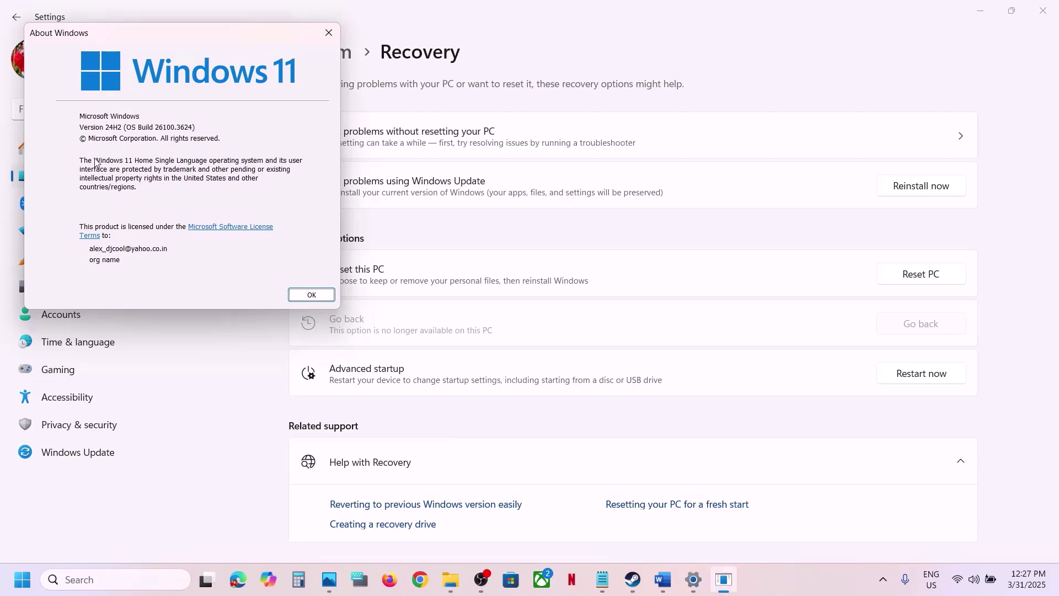
pyautogui.click(329, 33)
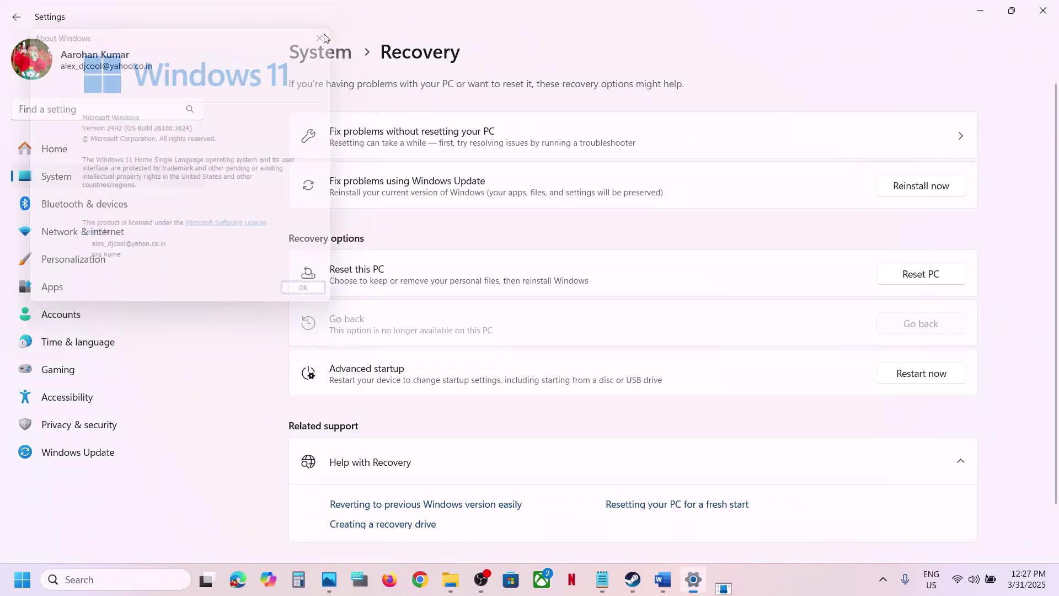
# - Return to the Word document and highlight "Turn off V sync" in Step 7
pyautogui.click(633, 580)
pyautogui.click(662, 585)
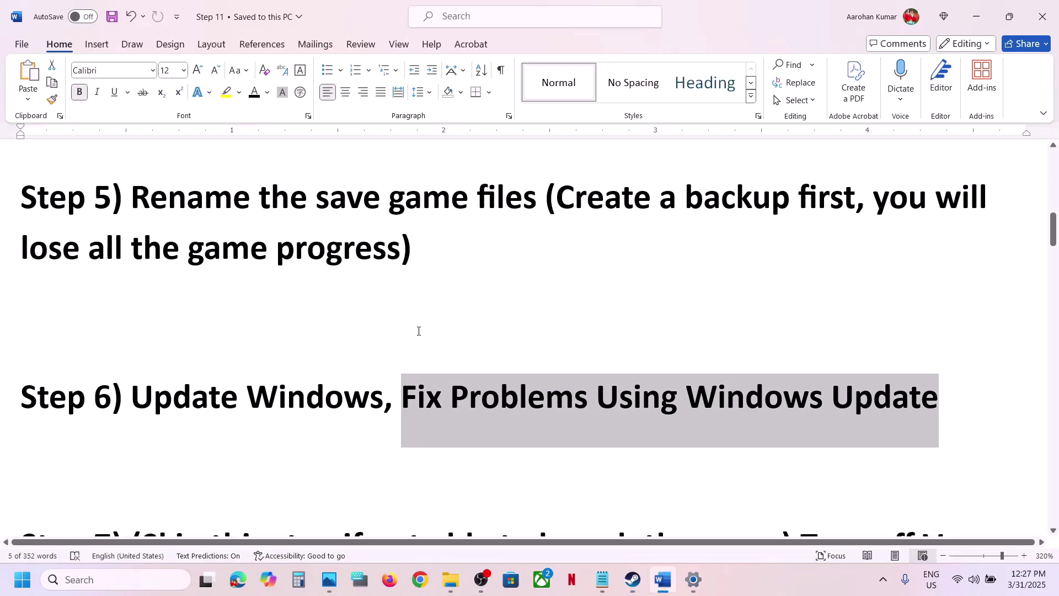
pyautogui.scroll(-4, 418, 330)
pyautogui.scroll(1, 226, 392)
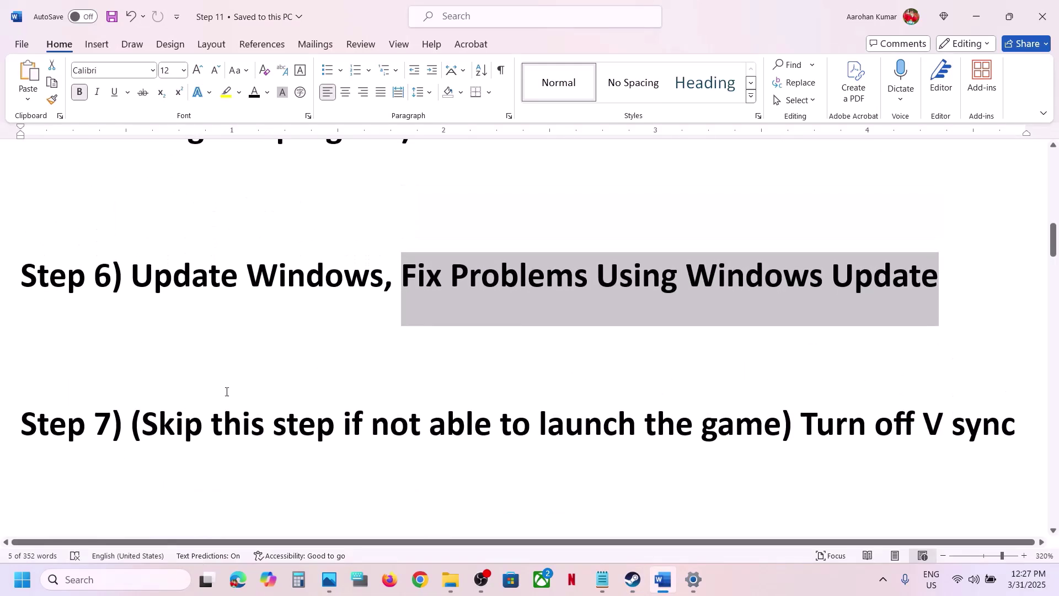
pyautogui.moveTo(143, 425); pyautogui.dragTo(1017, 427)
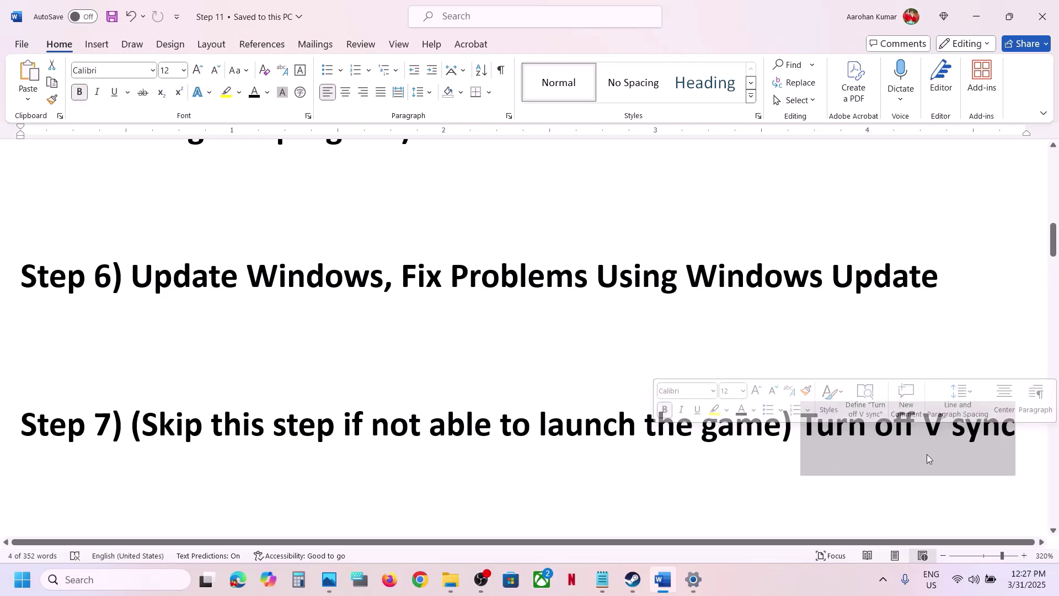
# - Switch to Schedule I, turn off VSync in the display settings, and apply and keep the change
pyautogui.click(775, 569)
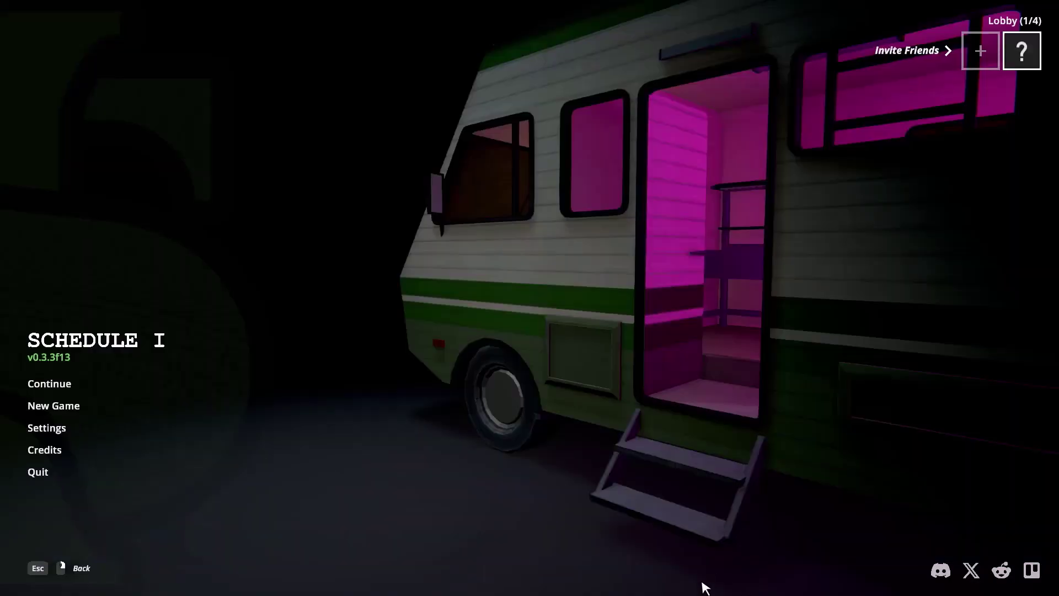
pyautogui.click(58, 429)
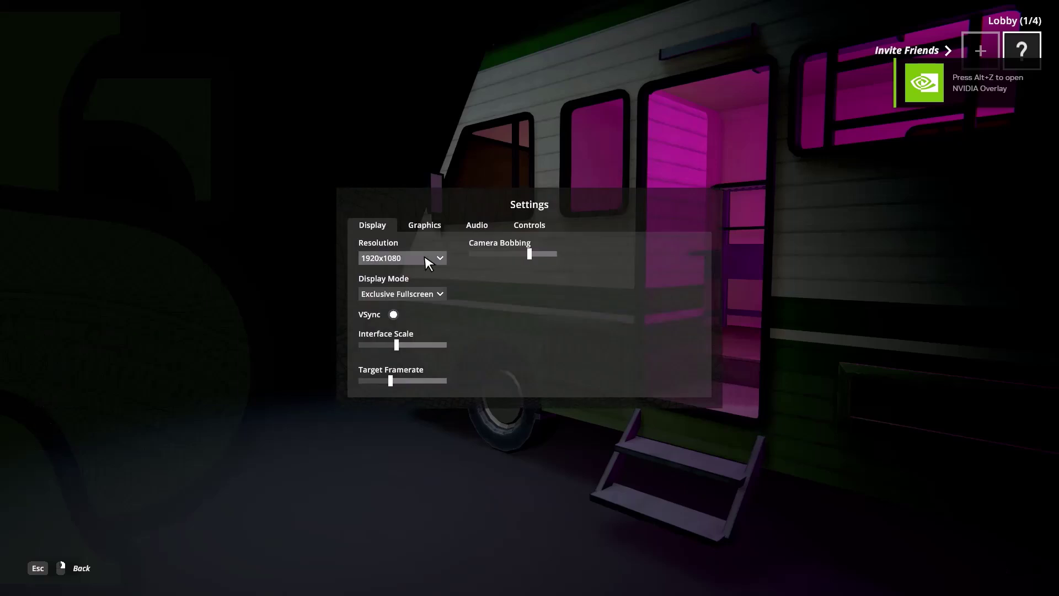
pyautogui.click(394, 314)
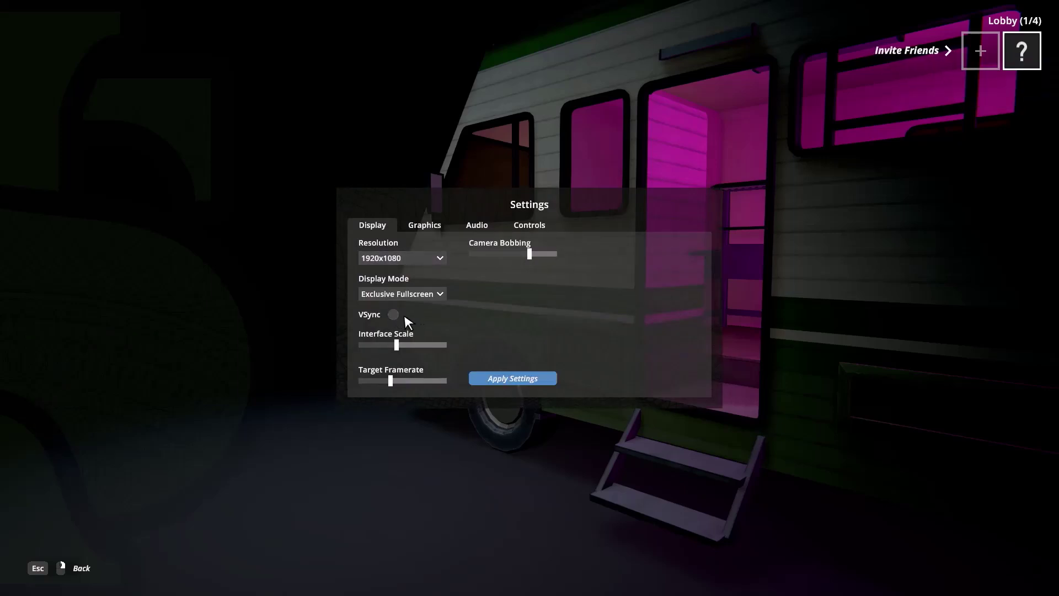
pyautogui.click(525, 379)
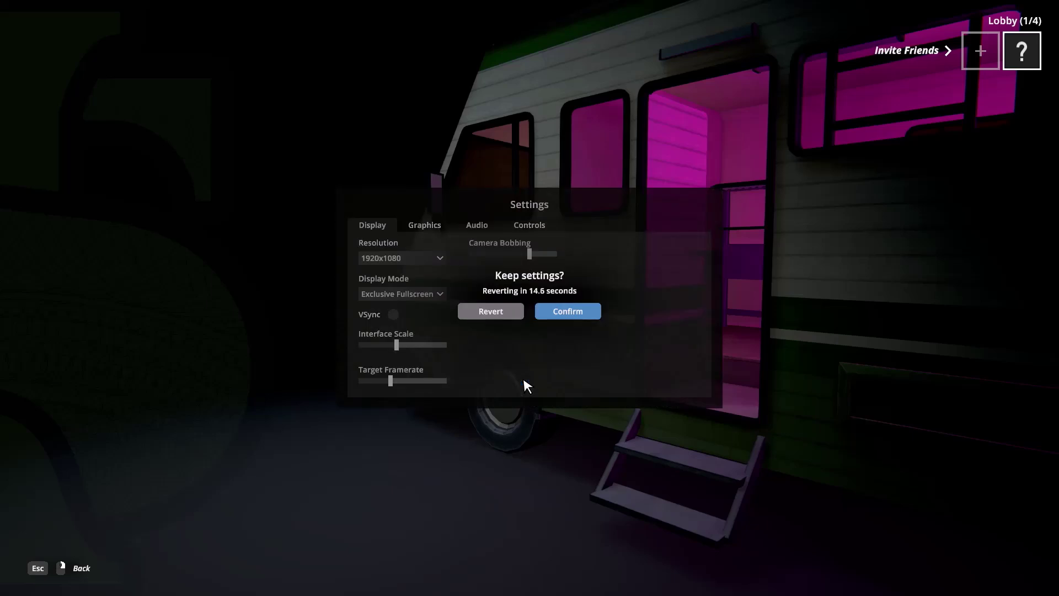
pyautogui.click(575, 316)
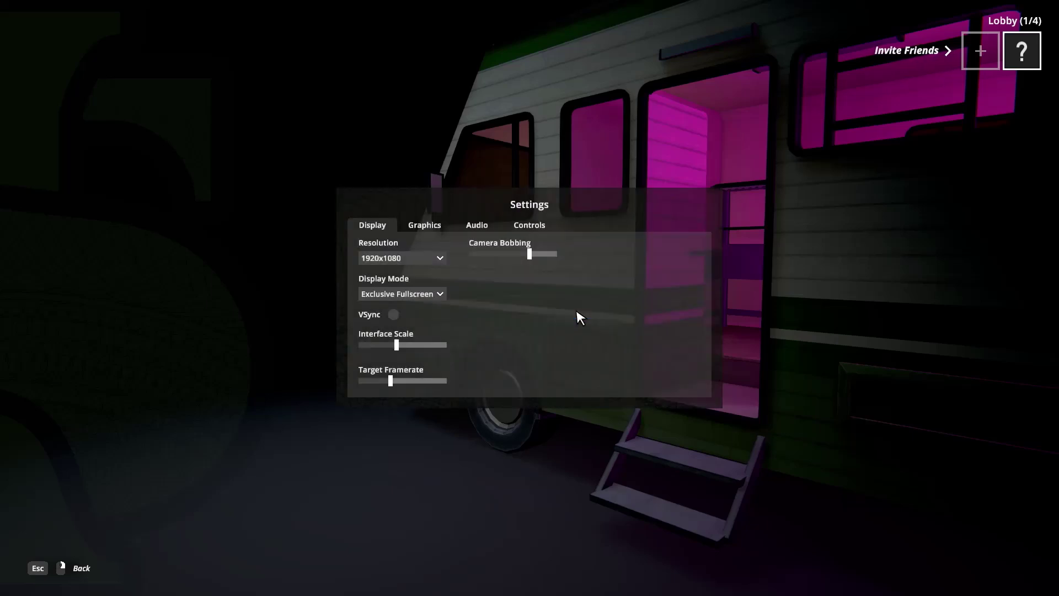
pyautogui.press('Escape')
# - Return to the Word document and go to the list of commands in Step 8
pyautogui.hotkey('alt', 'Tab')
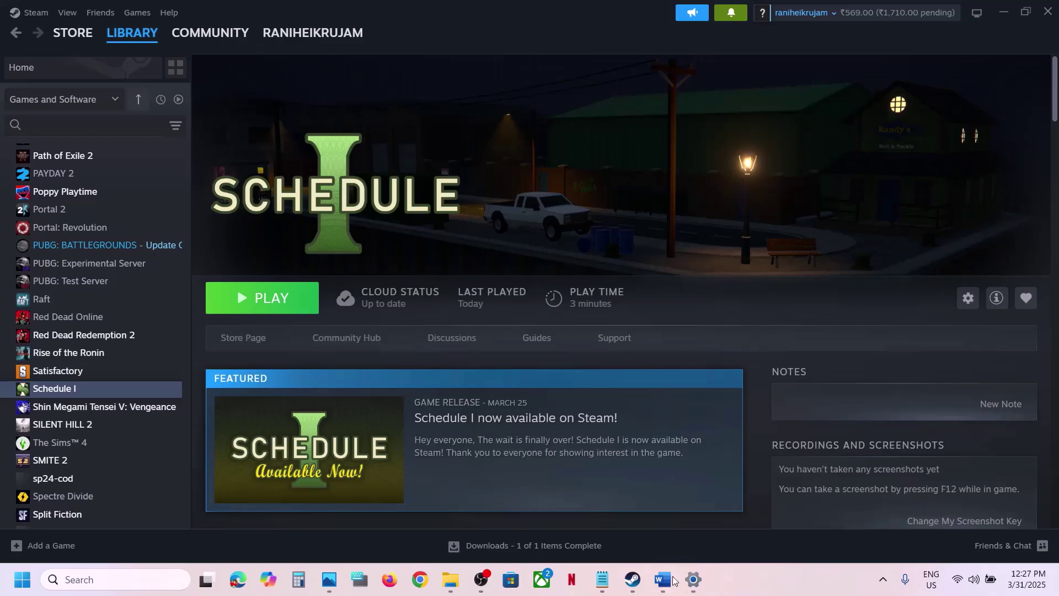
pyautogui.click(663, 580)
pyautogui.scroll(-5, 464, 387)
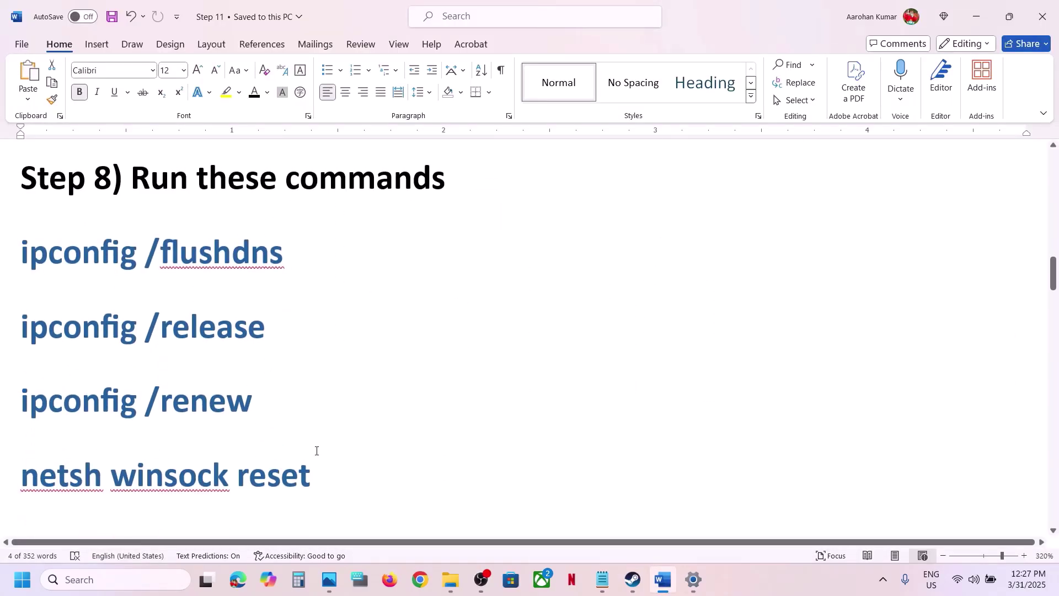
# - Search Windows for cmd and open Command Prompt as administrator
pyautogui.click(135, 580)
pyautogui.write('cmd')
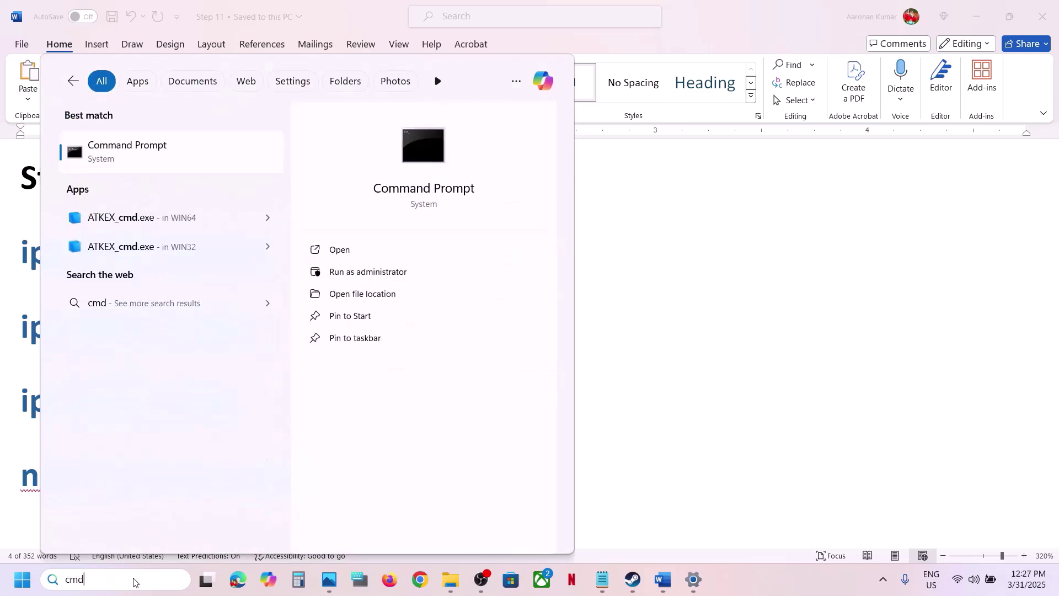
pyautogui.rightClick(177, 159)
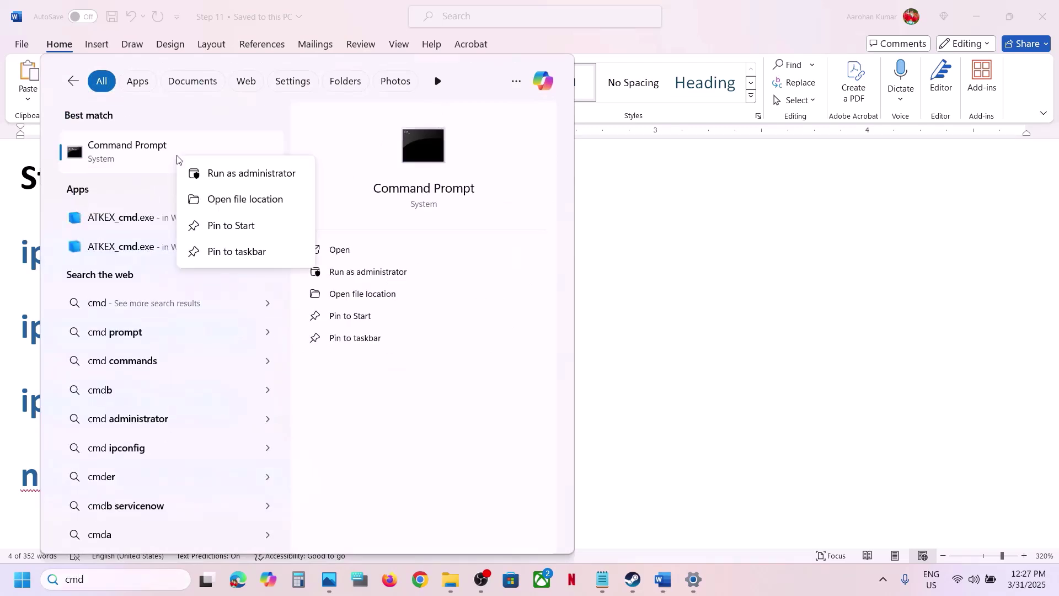
pyautogui.click(251, 173)
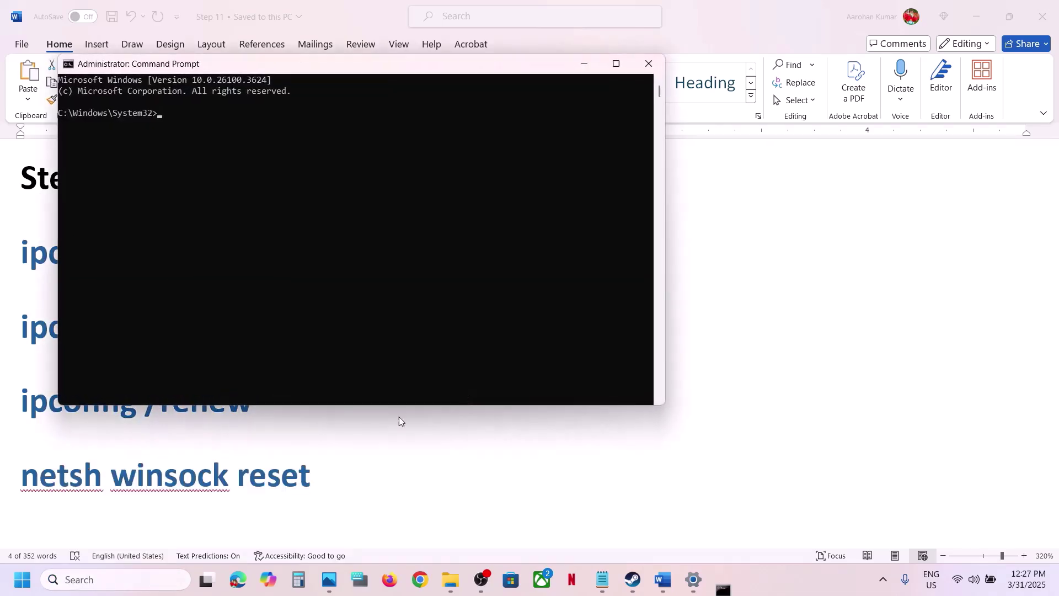
# - Copy the ipconfig /flushdns command from Step 8 of the Word document and run it in Command Prompt
pyautogui.click(324, 461)
pyautogui.moveTo(294, 257); pyautogui.dragTo(51, 271)
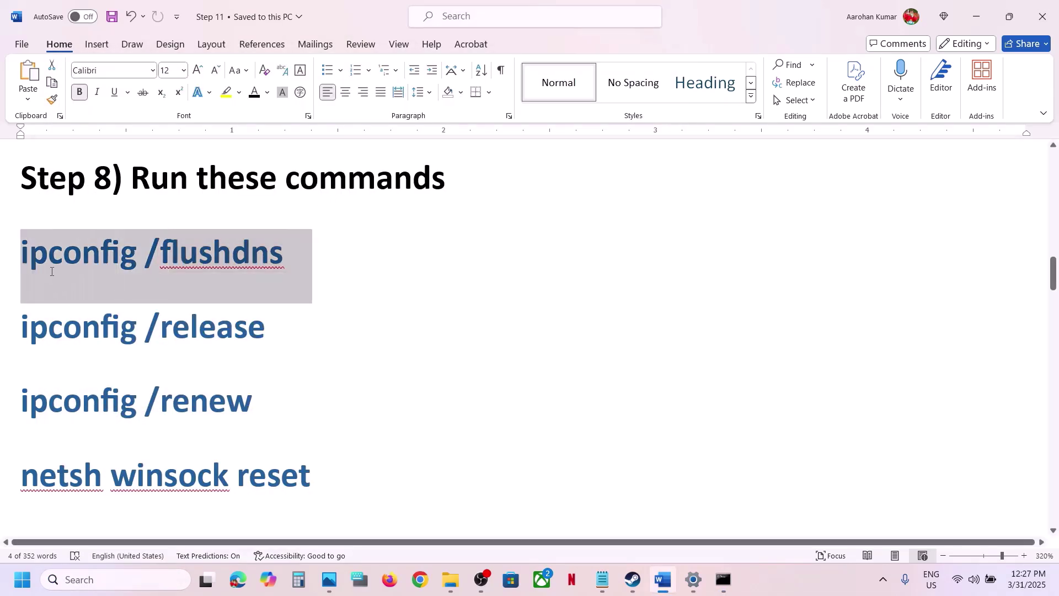
pyautogui.hotkey('ctrl', 'c')
pyautogui.click(724, 579)
pyautogui.rightClick(568, 312)
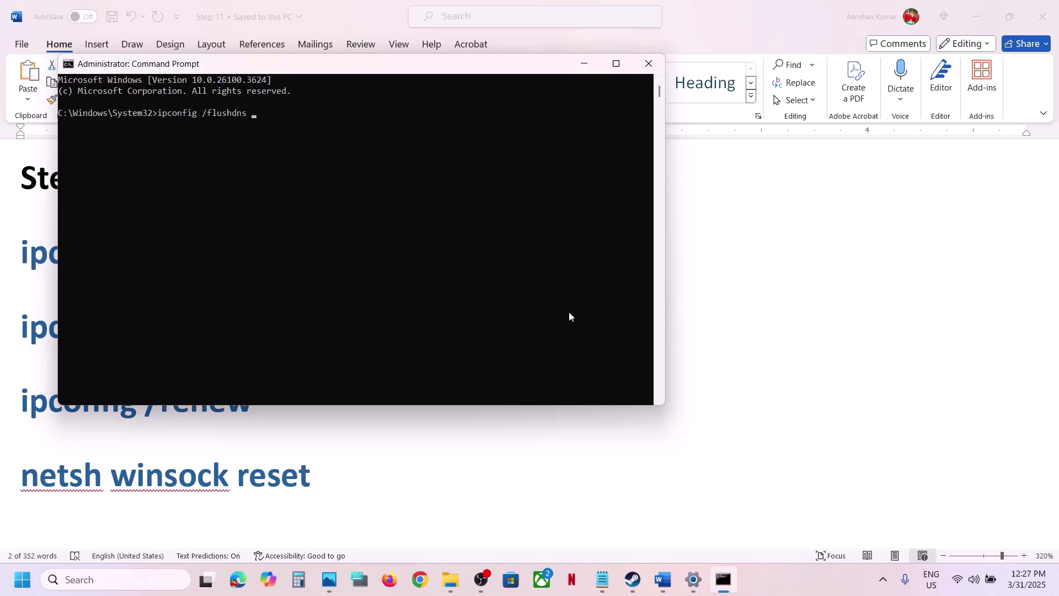
pyautogui.press('Return')
# - Copy the ipconfig /release command from Step 8 of the Word document and run it in Command Prompt
pyautogui.hotkey('alt', 'Tab')
pyautogui.click(280, 321)
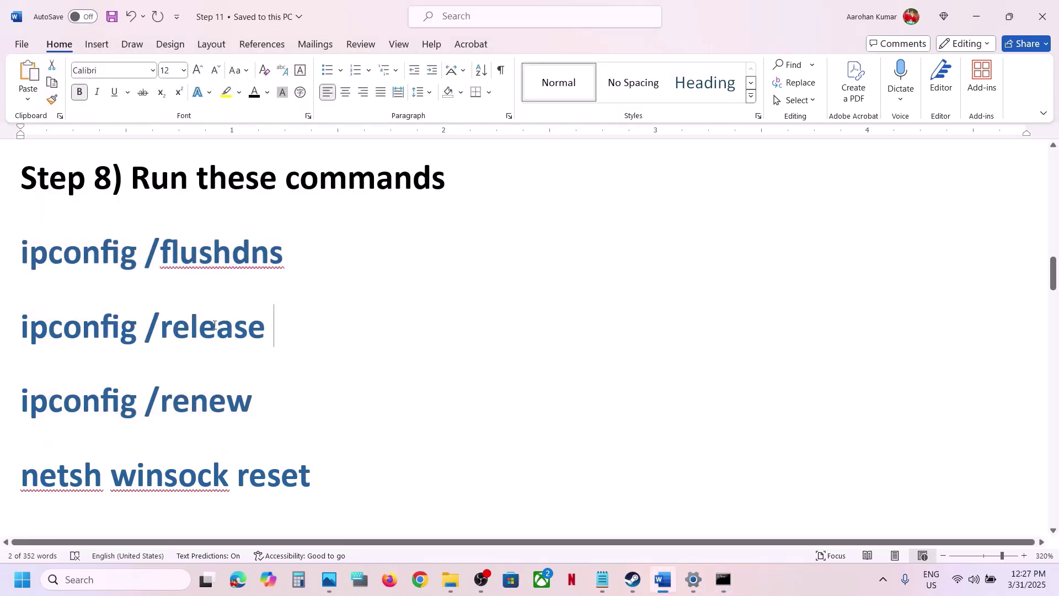
pyautogui.moveTo(272, 326); pyautogui.dragTo(47, 334)
pyautogui.hotkey('ctrl', 'c')
pyautogui.hotkey('alt', 'Tab')
pyautogui.rightClick(440, 323)
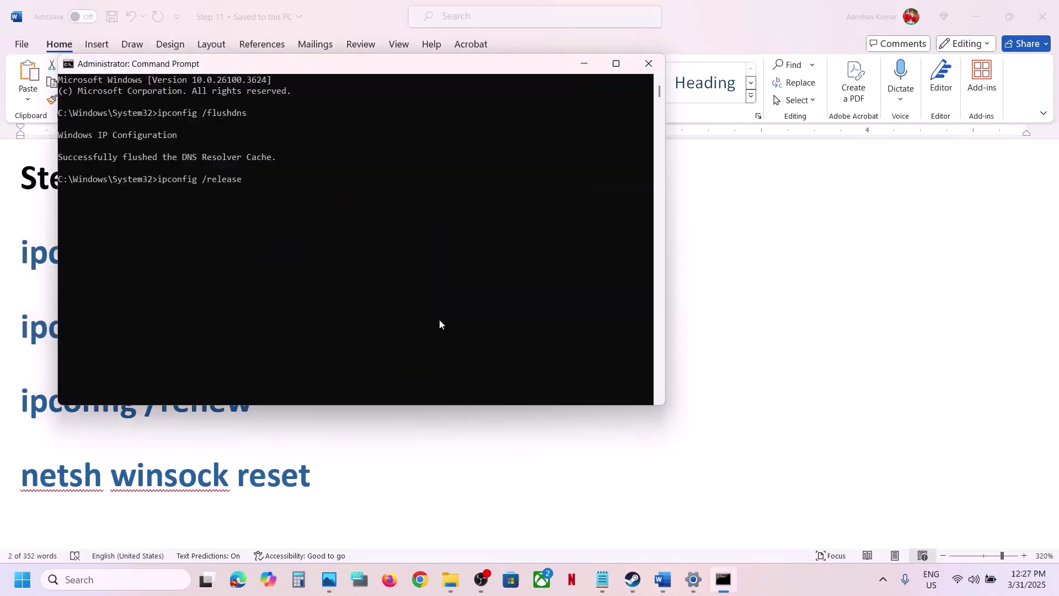
pyautogui.press('Return')
# - Copy the ipconfig /renew command from the Word document and run it in Command Prompt
pyautogui.hotkey('alt', 'Tab')
pyautogui.click(276, 400)
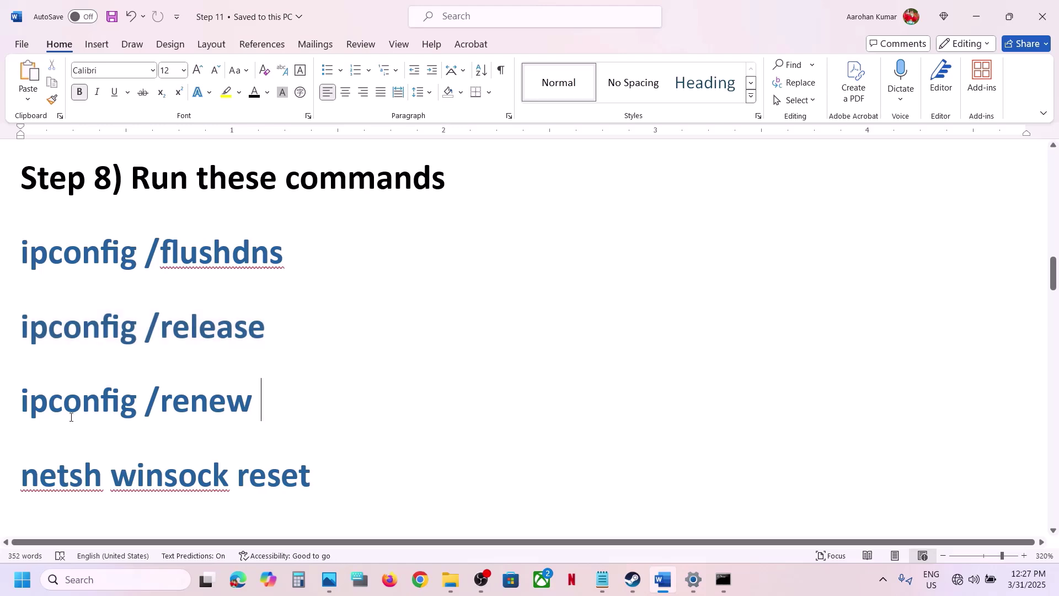
pyautogui.hotkey('ctrl', 'c')
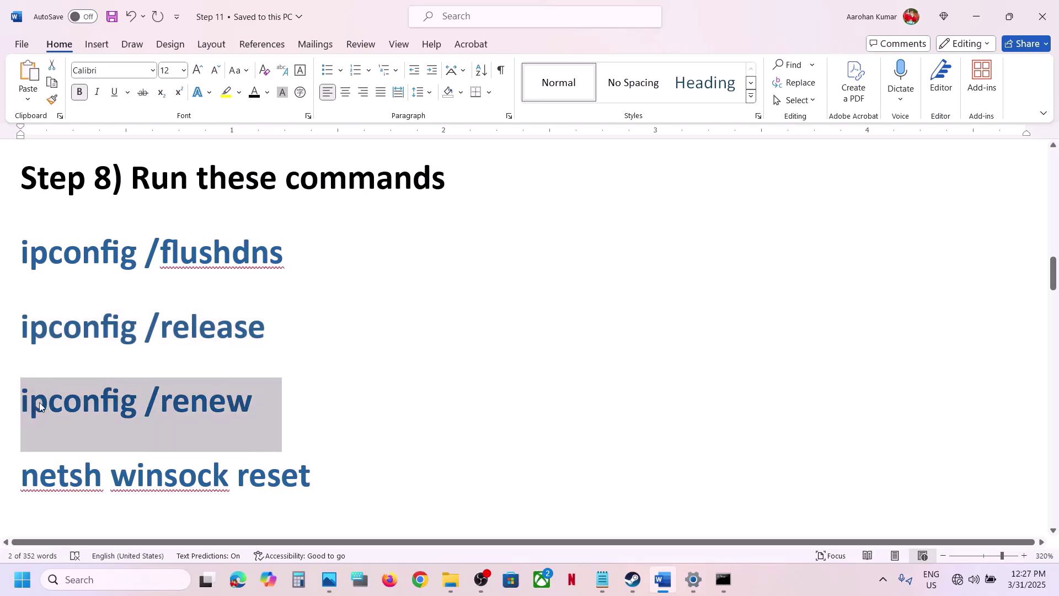
pyautogui.hotkey('alt', 'Tab')
pyautogui.rightClick(345, 294)
# - Copy the netsh winsock reset command from the Word document and run it in Command Prompt
pyautogui.hotkey('alt', 'Tab')
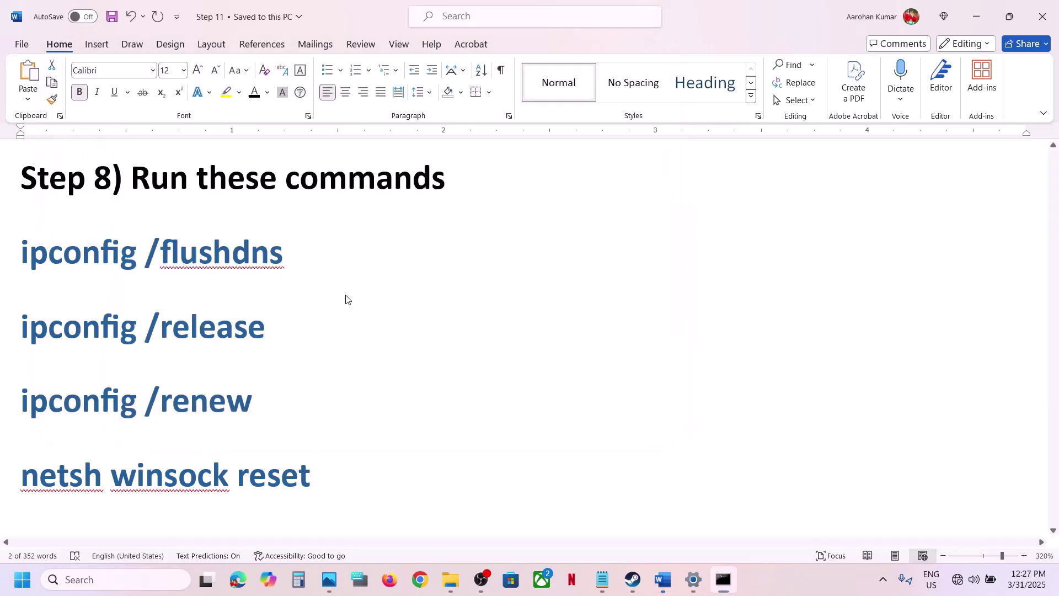
pyautogui.scroll(-5, 255, 345)
pyautogui.scroll(3, 257, 346)
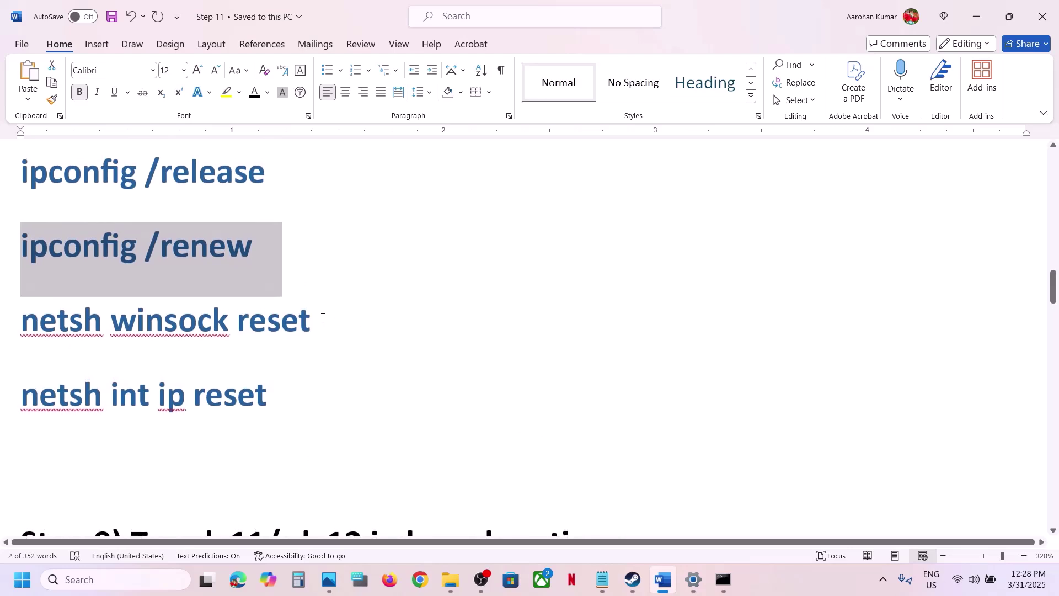
pyautogui.moveTo(319, 320); pyautogui.dragTo(21, 323)
pyautogui.hotkey('ctrl', 'c')
pyautogui.hotkey('alt', 'Tab')
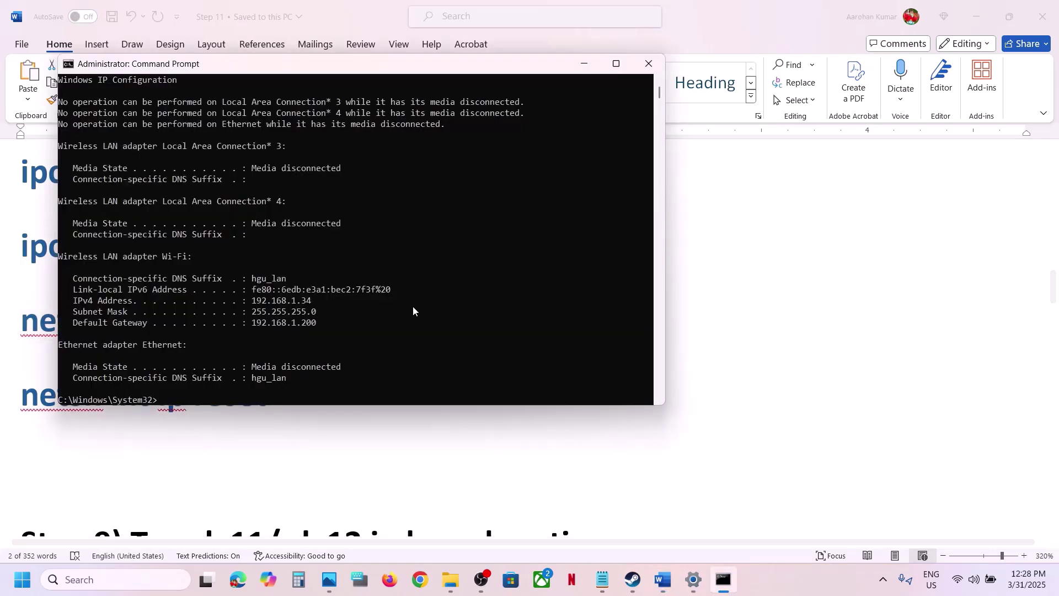
pyautogui.rightClick(412, 307)
# - Copy the netsh int ip reset command from the Word document, run it in Command Prompt, and close Command Prompt
pyautogui.hotkey('alt', 'Tab')
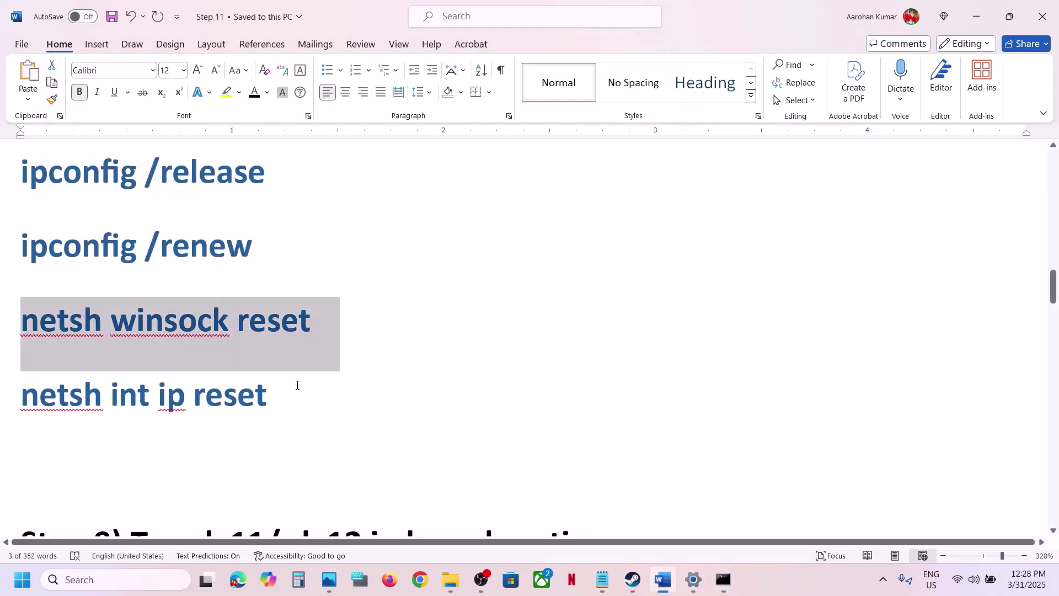
pyautogui.moveTo(297, 385); pyautogui.dragTo(7, 408)
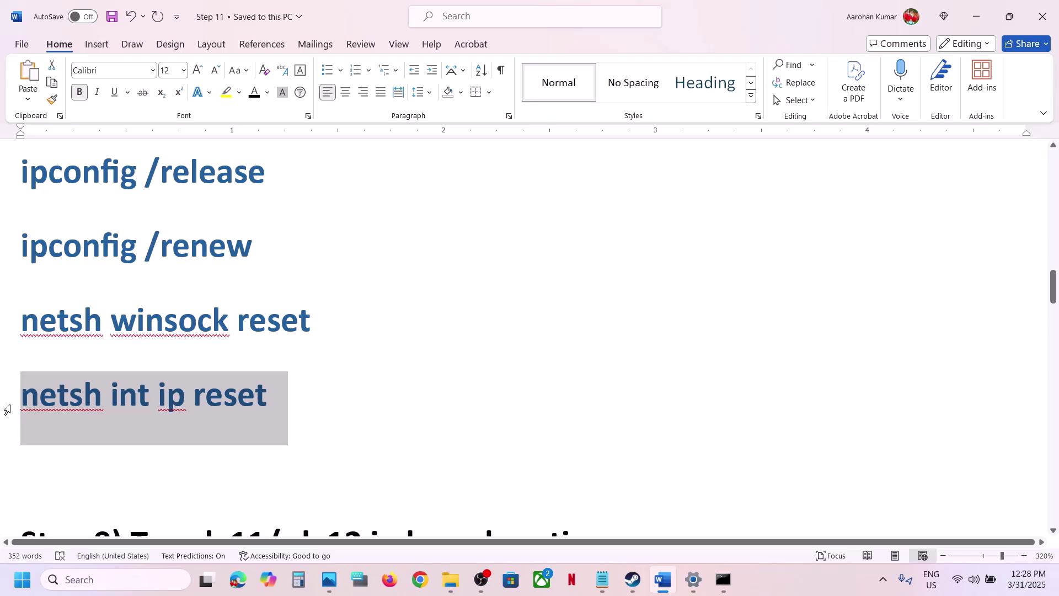
pyautogui.hotkey('ctrl', 'c')
pyautogui.hotkey('alt', 'Tab')
pyautogui.rightClick(349, 359)
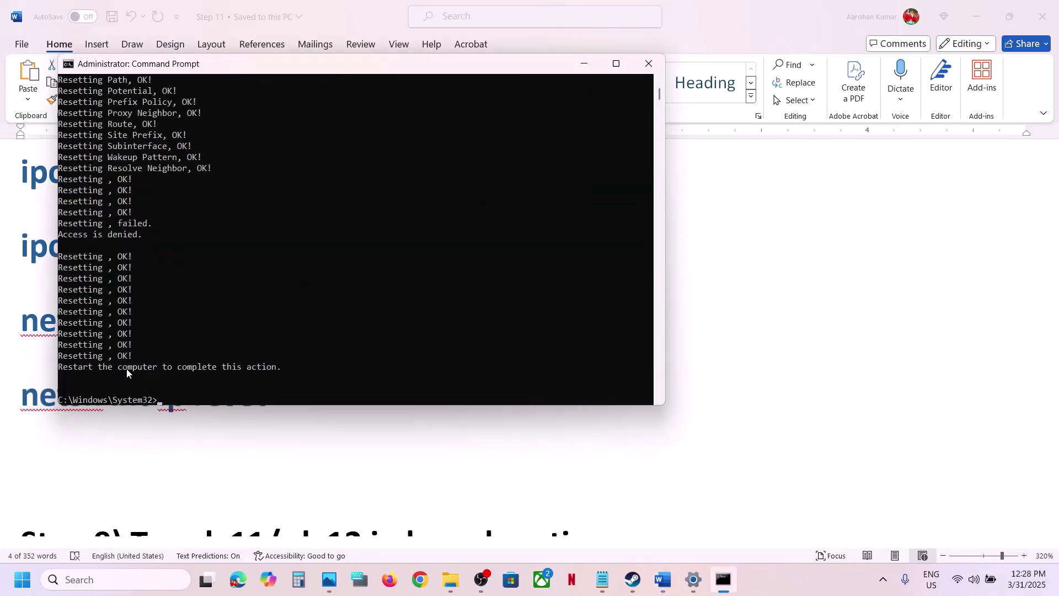
pyautogui.moveTo(69, 365); pyautogui.dragTo(275, 378)
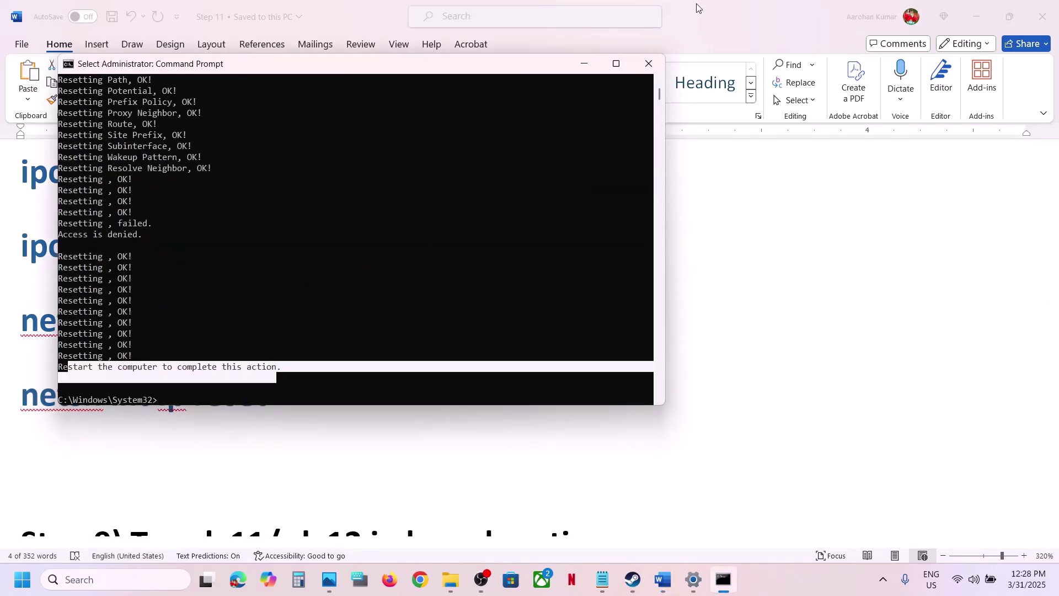
pyautogui.click(649, 64)
# - Show the computer's power options in Start, and return to the Word document without restarting
pyautogui.press('super')
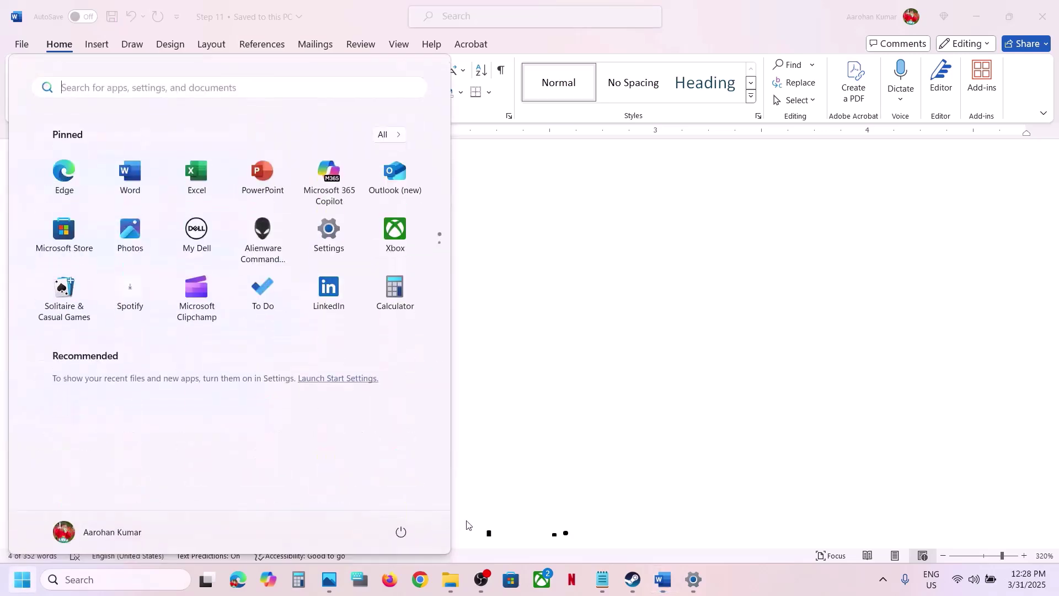
pyautogui.click(403, 534)
pyautogui.click(644, 442)
pyautogui.click(646, 444)
# - Go to Step 9 in the Word document, switch to Steam, and set Schedule I's launch options to -dx11
pyautogui.scroll(-3, 399, 446)
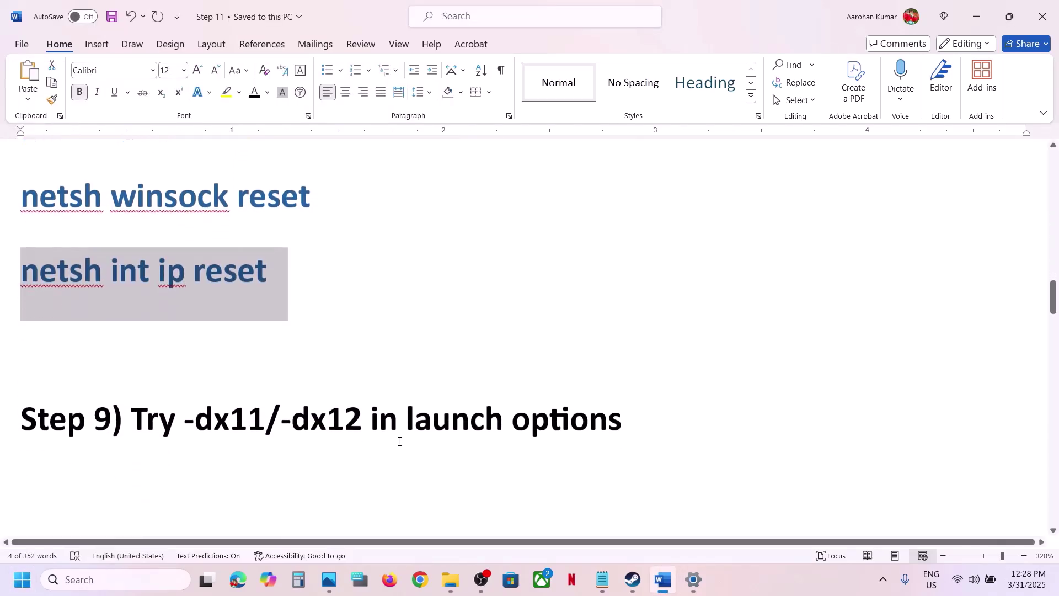
pyautogui.moveTo(209, 432); pyautogui.dragTo(640, 427)
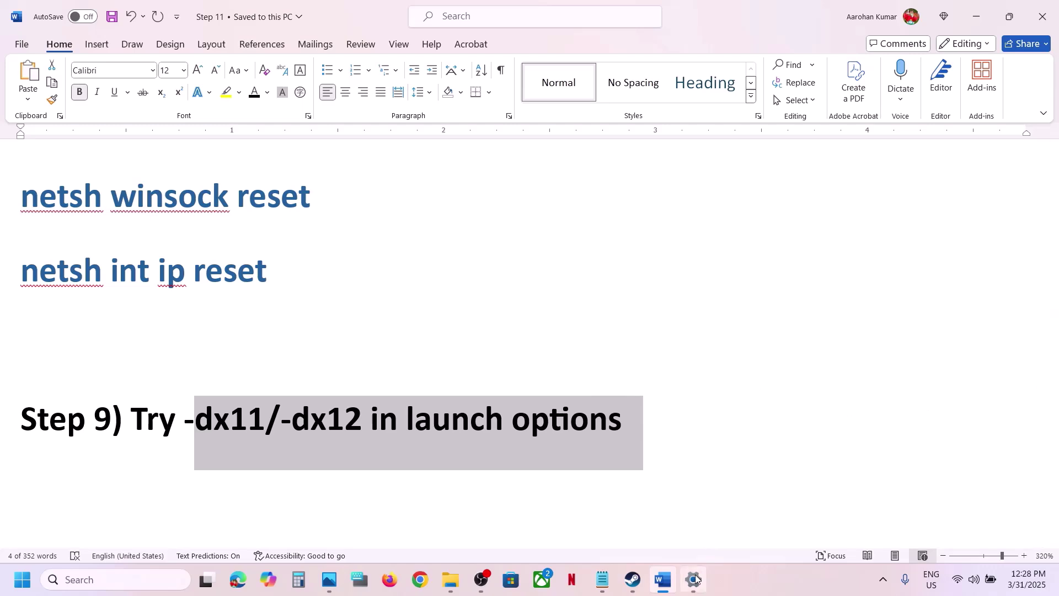
pyautogui.hotkey('alt', 'Tab')
pyautogui.rightClick(104, 392)
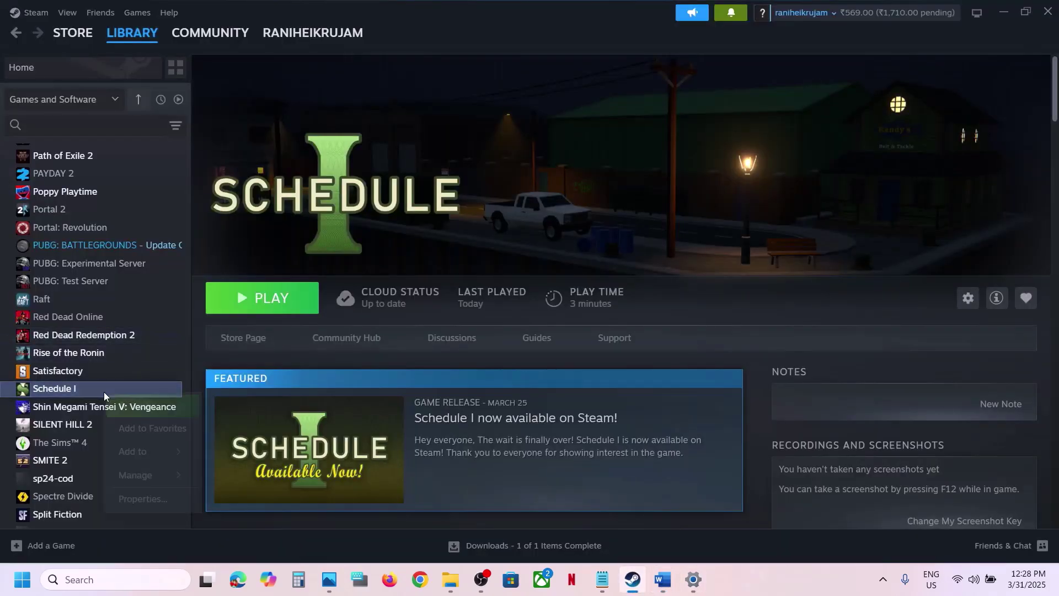
pyautogui.click(142, 499)
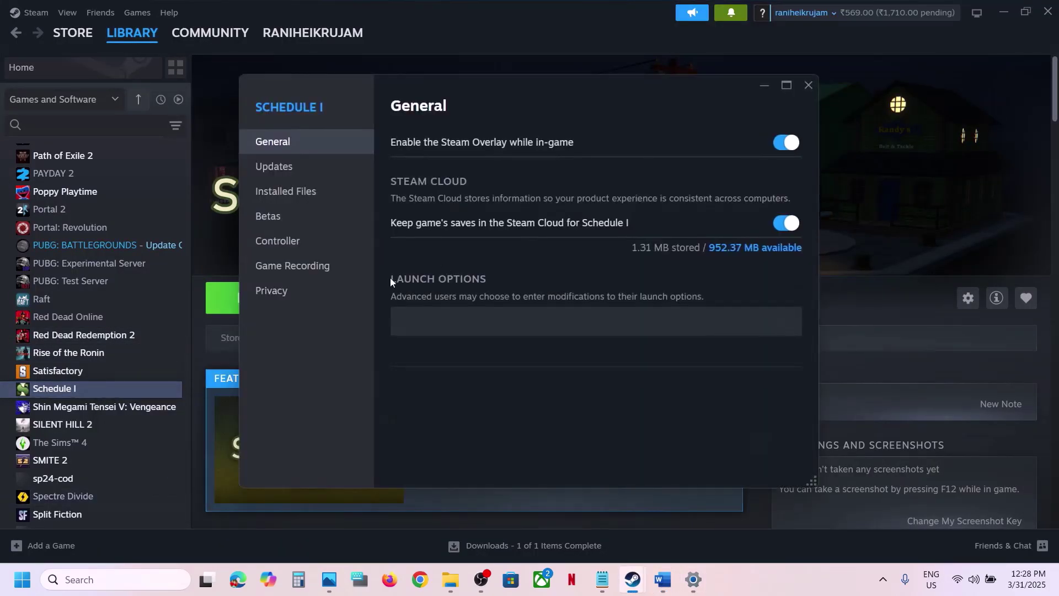
pyautogui.click(410, 314)
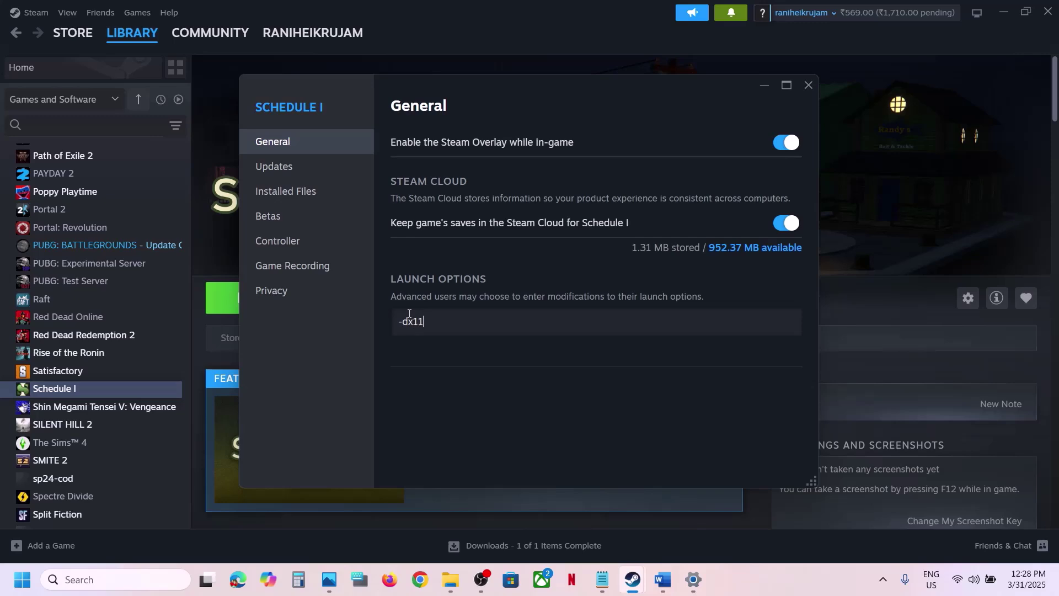
pyautogui.click(812, 81)
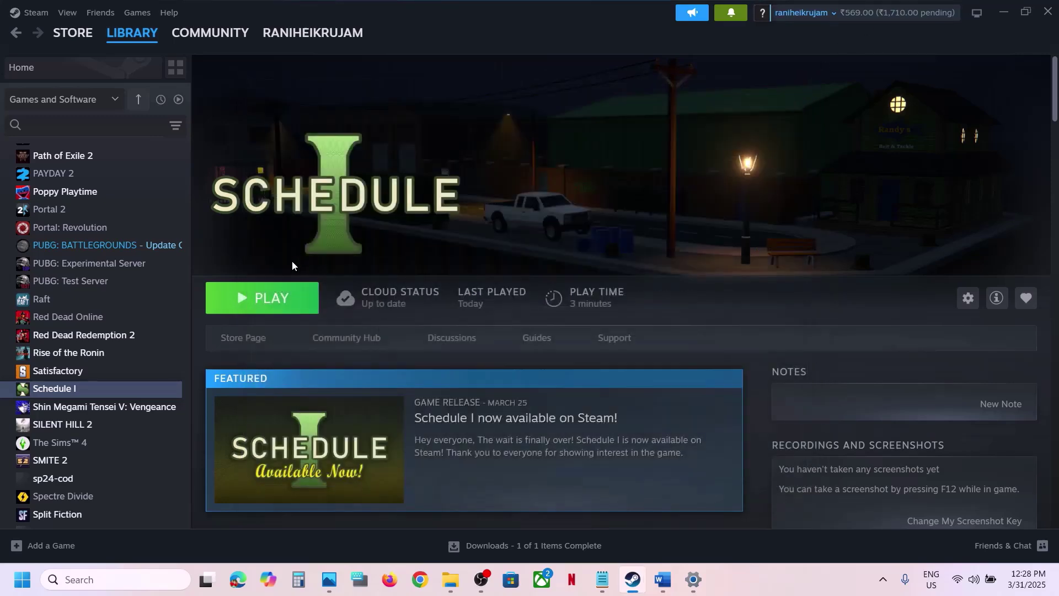
# - Try -dx12 as Schedule I's launch option, and clear the launch options before closing the game's properties
pyautogui.rightClick(108, 391)
pyautogui.click(142, 499)
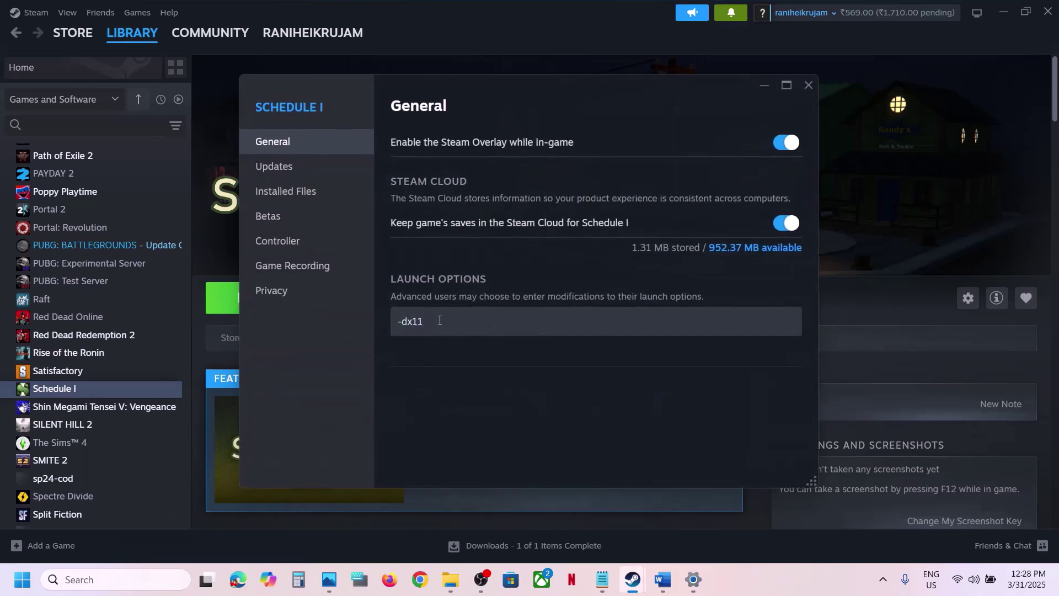
pyautogui.click(493, 330)
pyautogui.hotkey('ctrl', 'a')
pyautogui.write('-dx12')
pyautogui.hotkey('ctrl', 'a')
pyautogui.press('BackSpace')
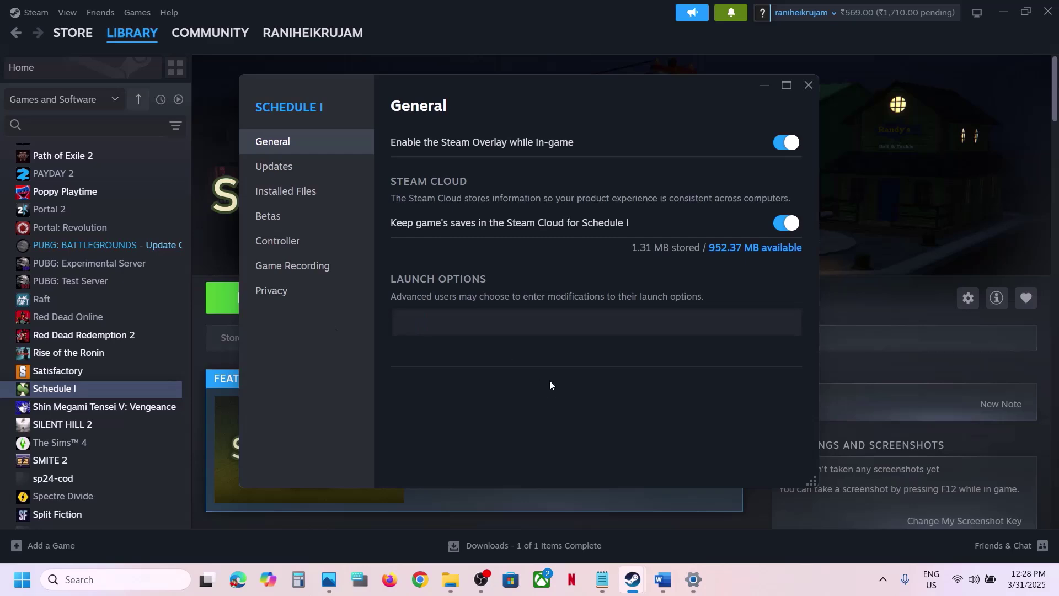
pyautogui.click(809, 85)
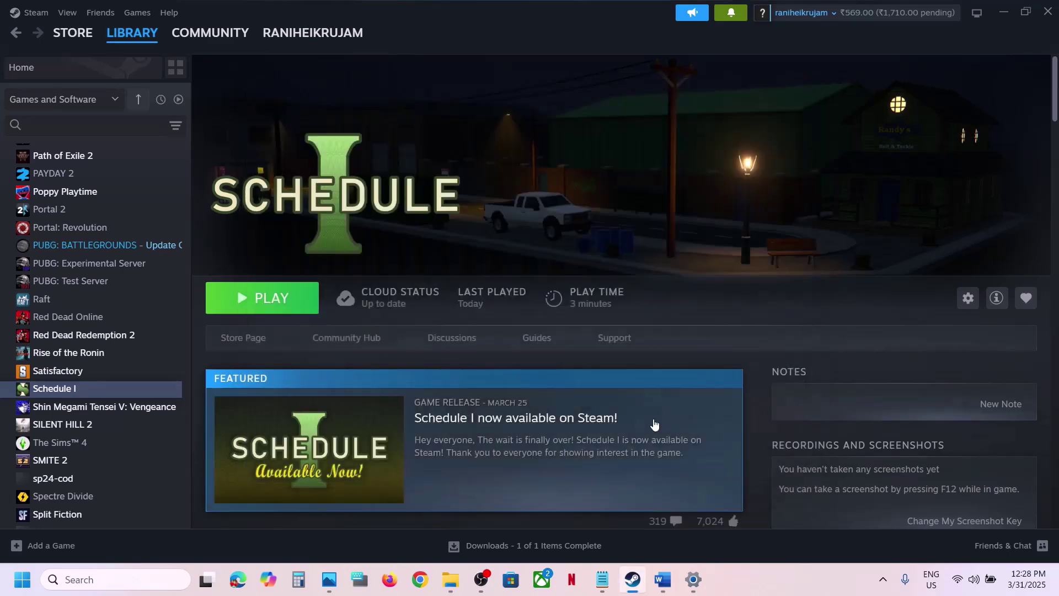
# - Go to Step 10 in the Word document, switch to Steam, and open Schedule I's local files folder
pyautogui.click(662, 578)
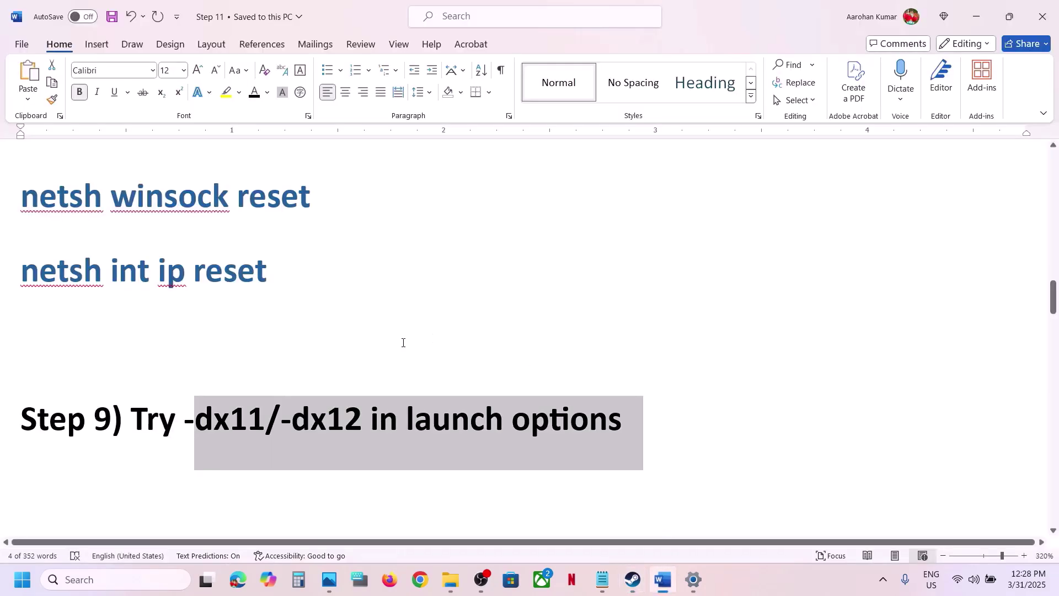
pyautogui.scroll(-5, 402, 342)
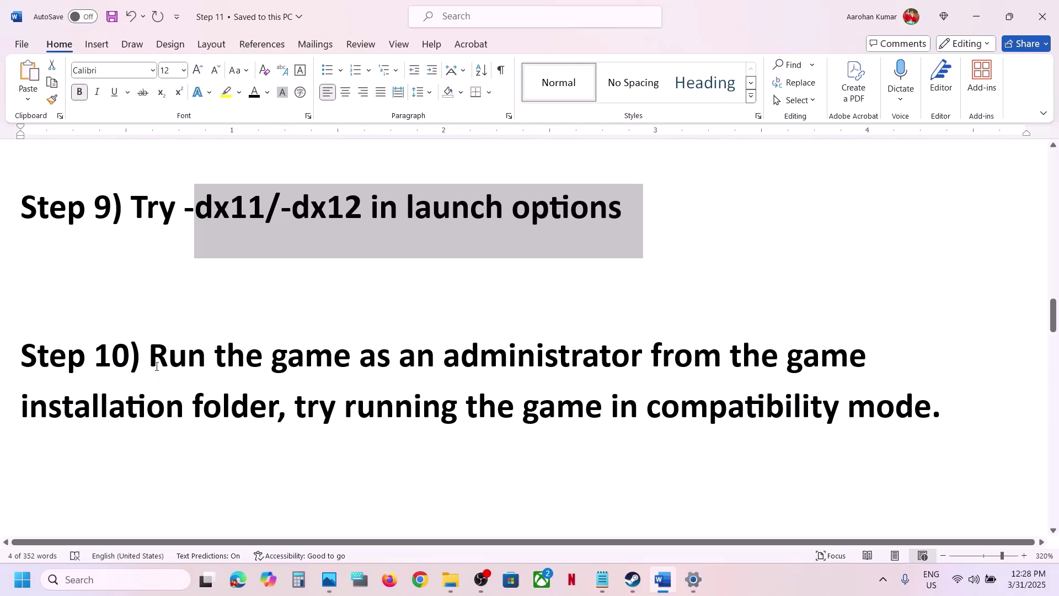
pyautogui.moveTo(157, 367); pyautogui.dragTo(278, 409)
pyautogui.hotkey('alt', 'Tab')
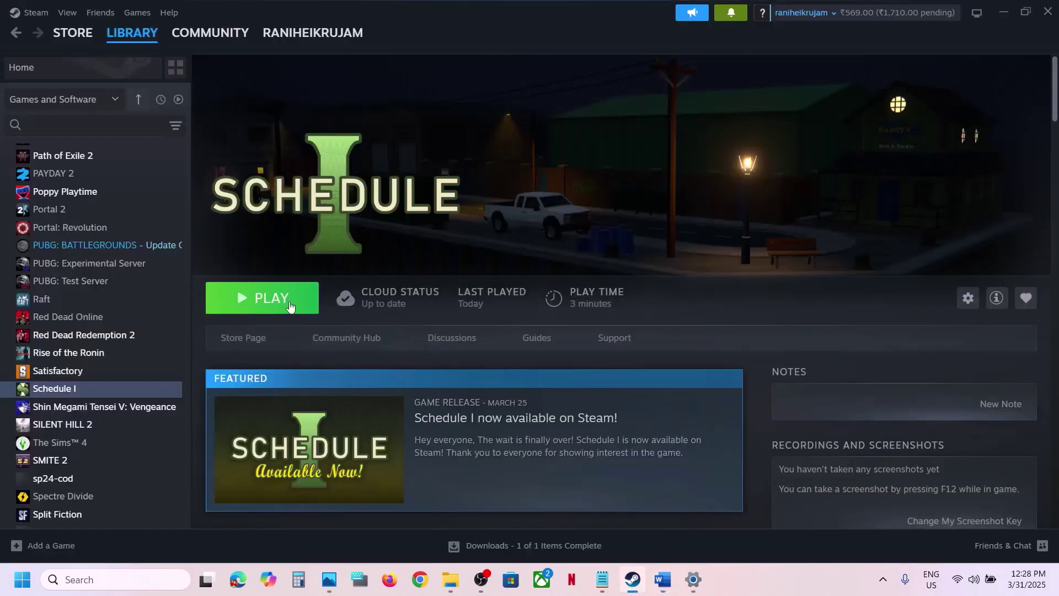
pyautogui.rightClick(96, 389)
pyautogui.moveTo(141, 469)
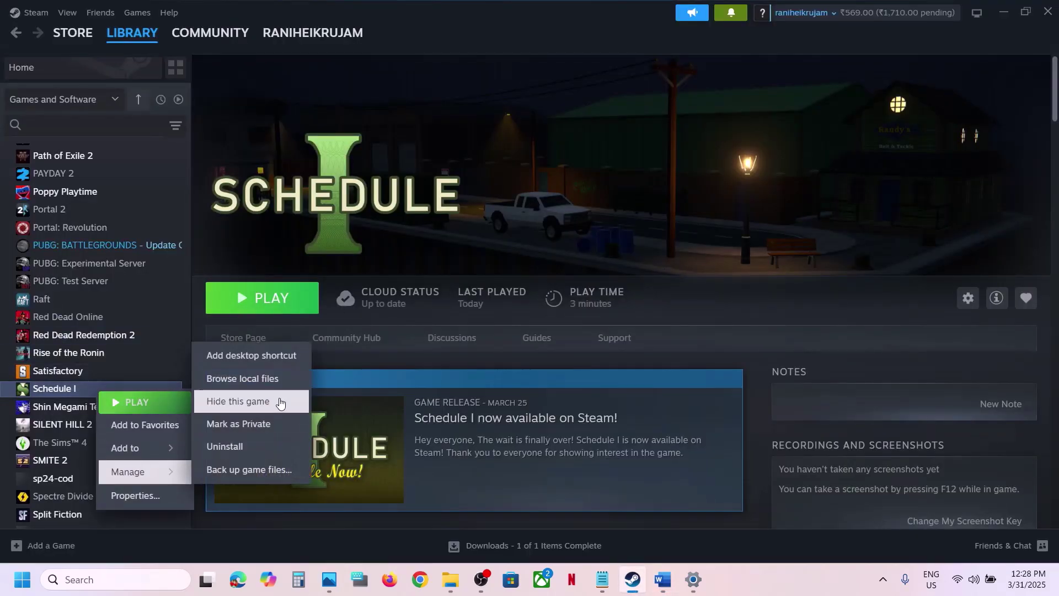
pyautogui.click(250, 377)
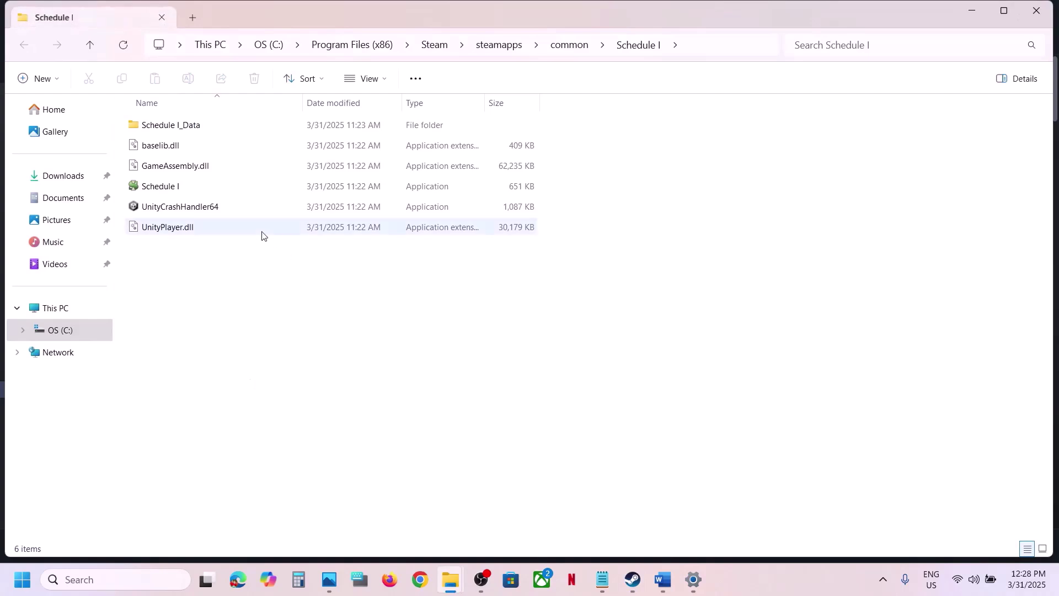
# - Set the Schedule I application to run as an administrator in its compatibility properties, and apply the change
pyautogui.click(159, 189)
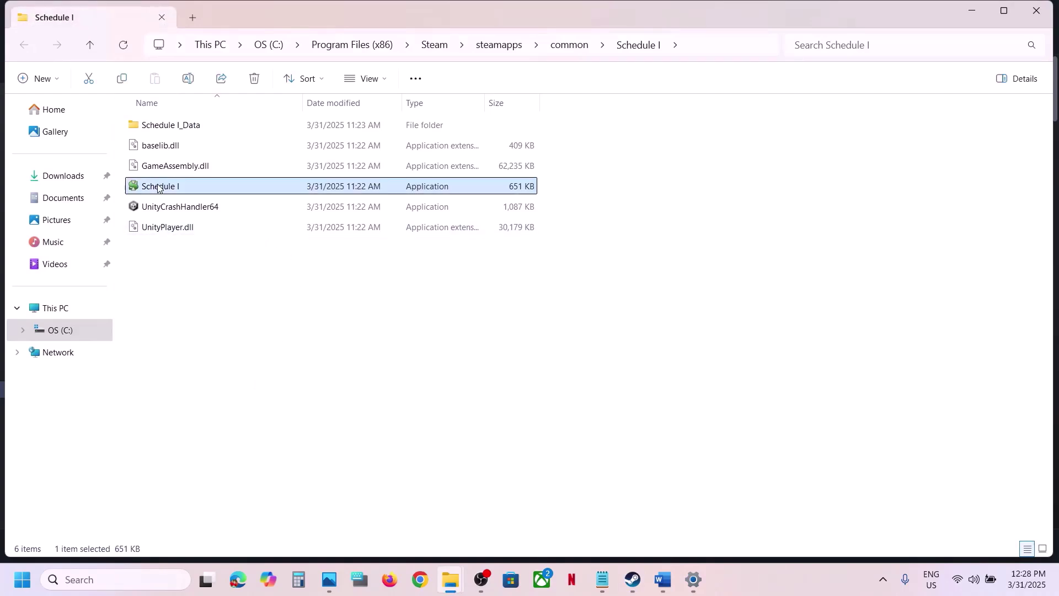
pyautogui.rightClick(194, 190)
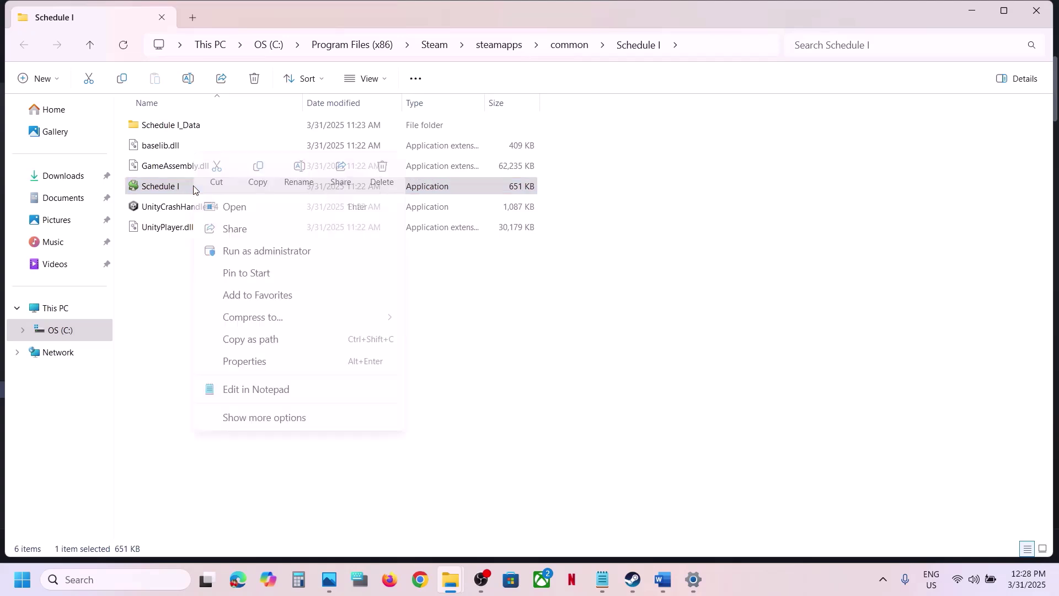
pyautogui.click(262, 364)
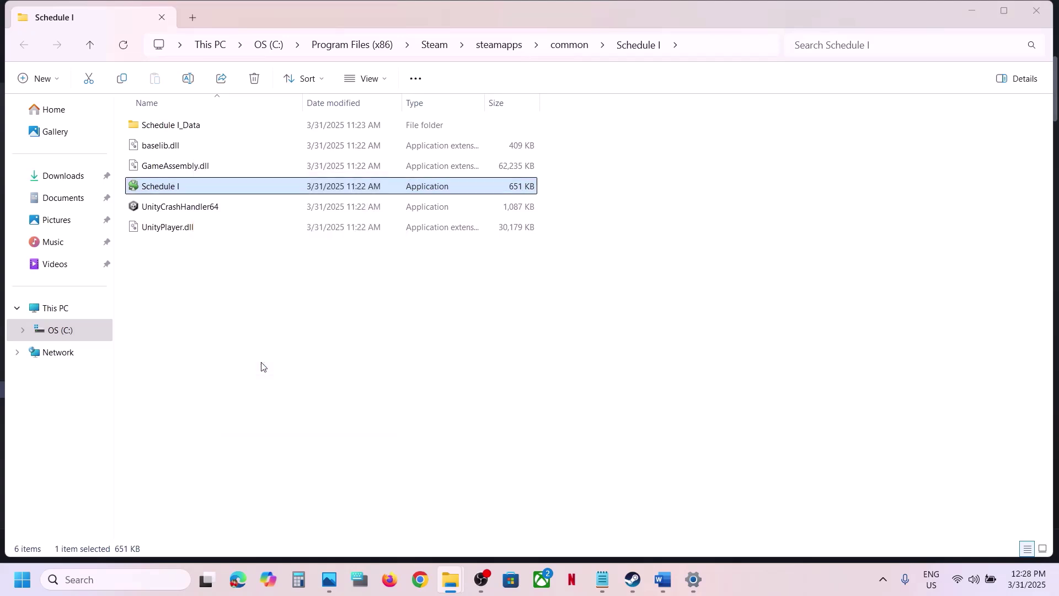
pyautogui.click(316, 224)
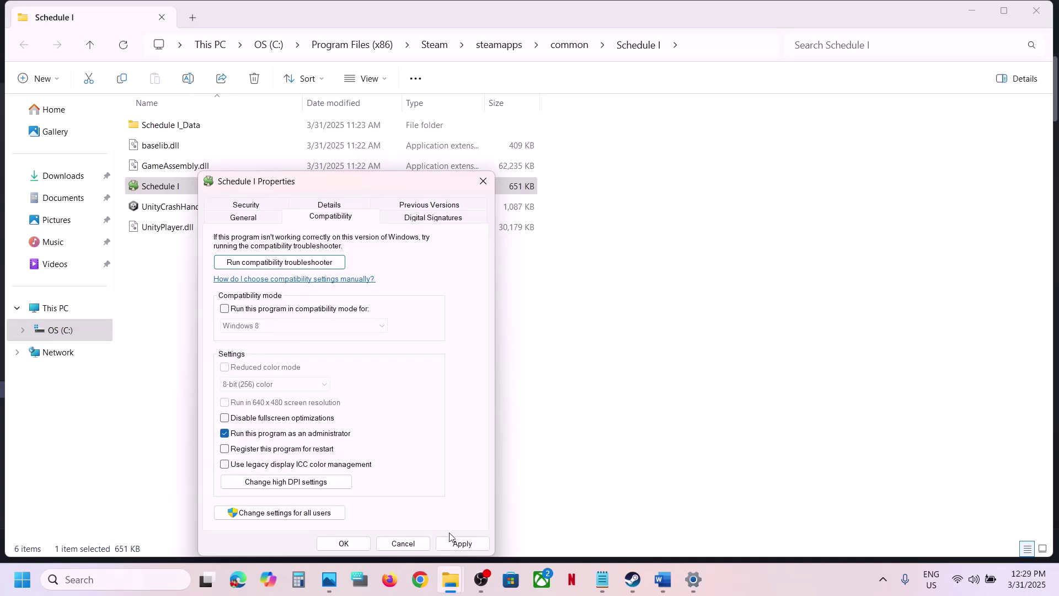
pyautogui.click(451, 543)
pyautogui.click(343, 543)
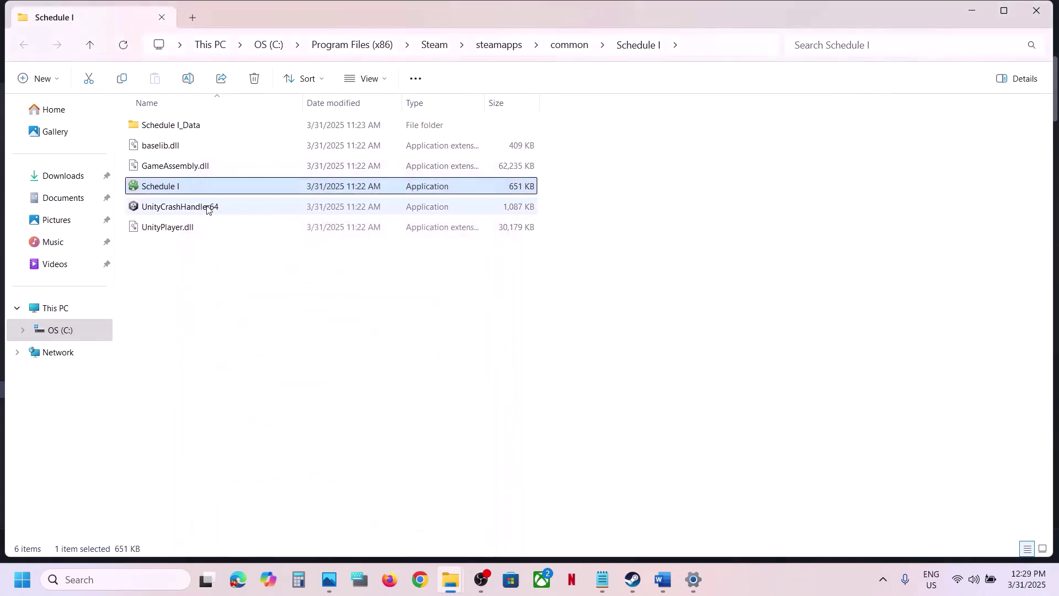
# - Enable compatibility mode for Windows 8 in the Schedule I application's properties and apply it
pyautogui.rightClick(177, 188)
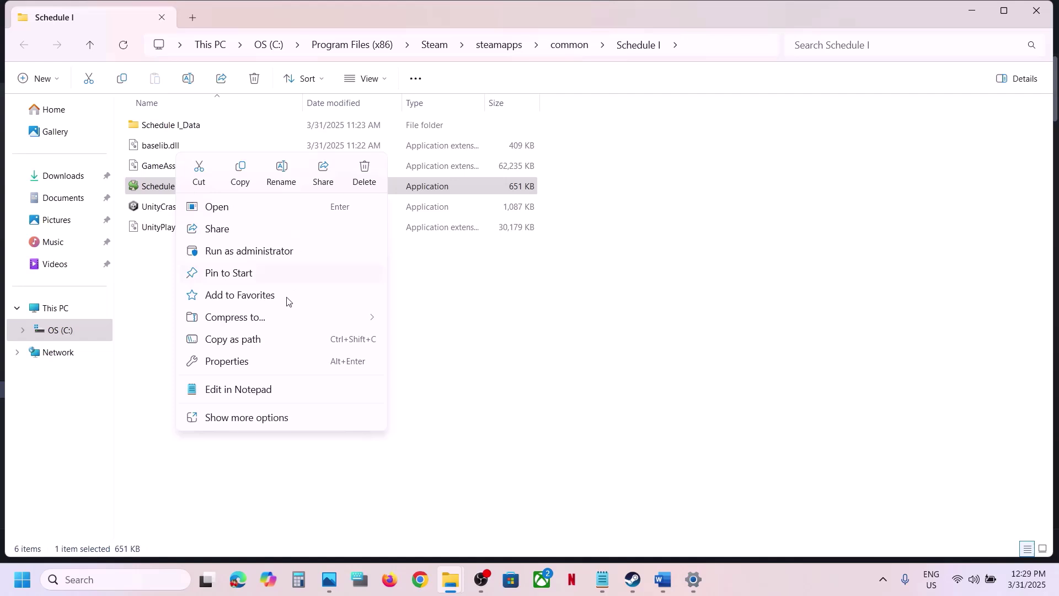
pyautogui.click(231, 360)
pyautogui.click(283, 221)
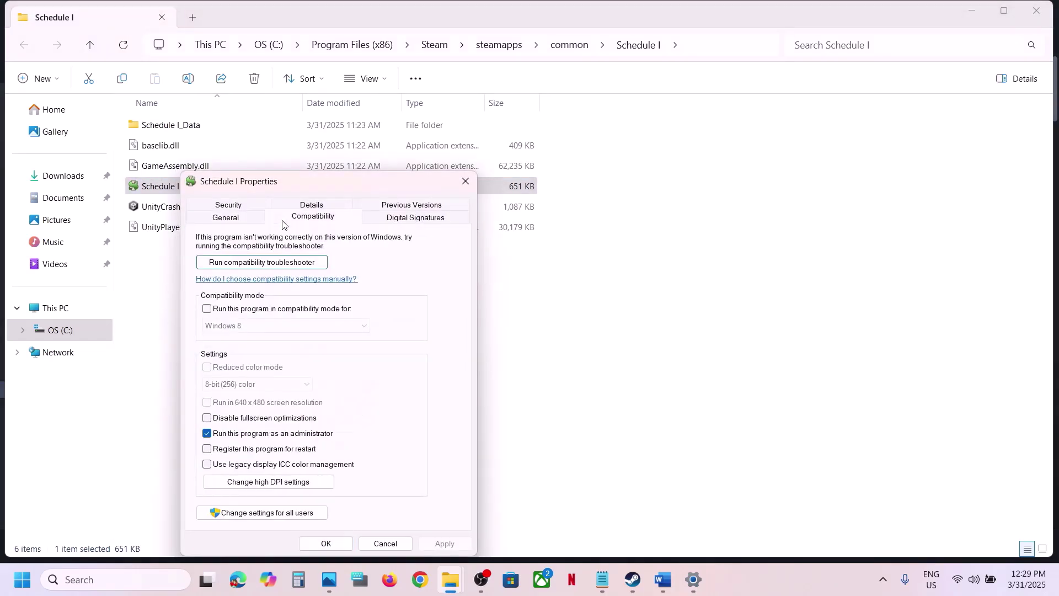
pyautogui.click(208, 309)
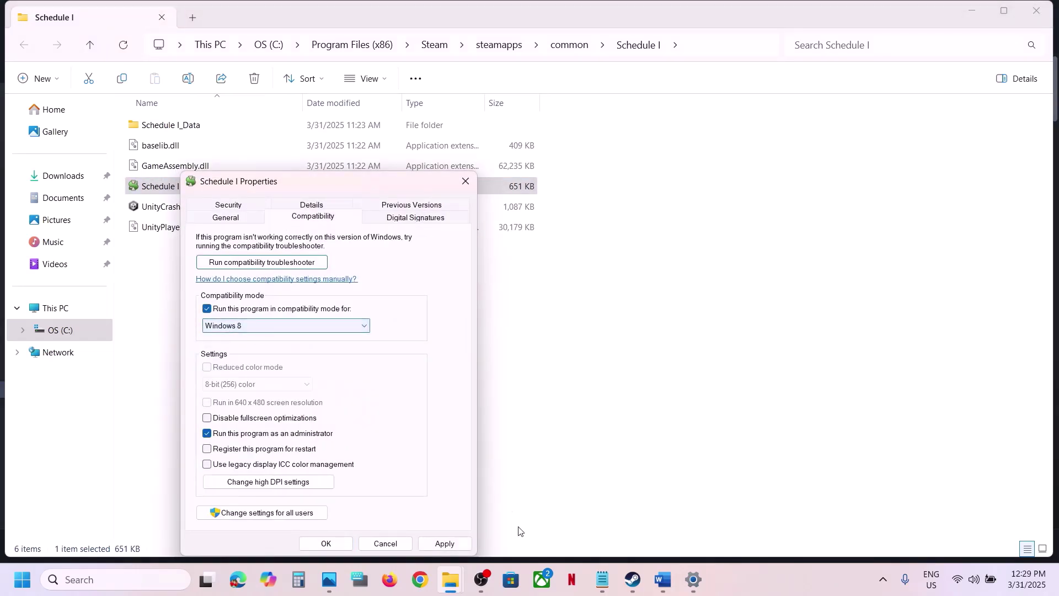
pyautogui.click(445, 544)
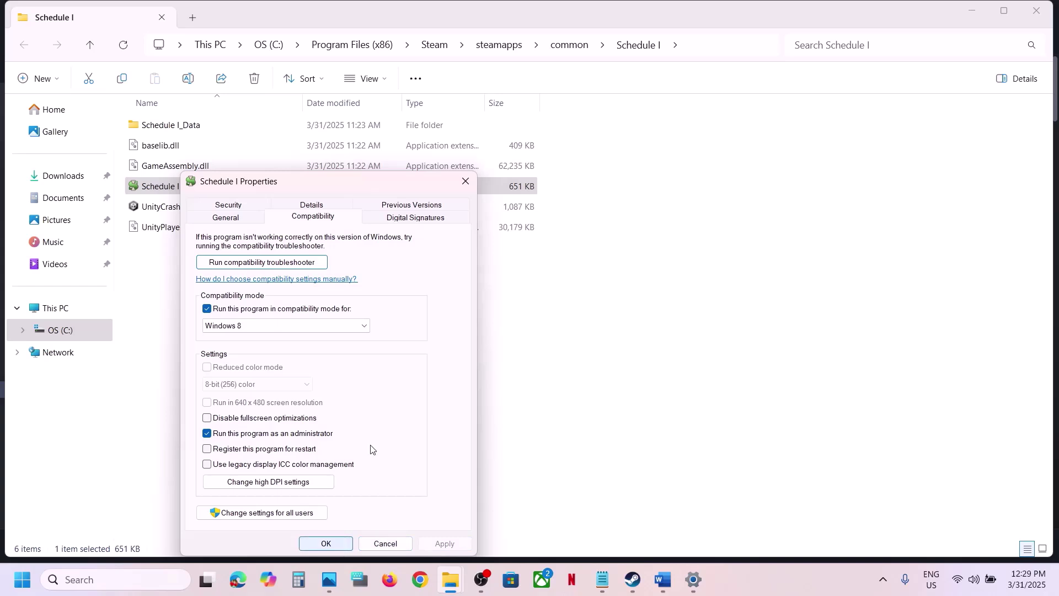
# - Try Windows 7 compatibility mode with fullscreen optimizations disabled for the Schedule I application, applying the settings and closing its properties
pyautogui.click(248, 328)
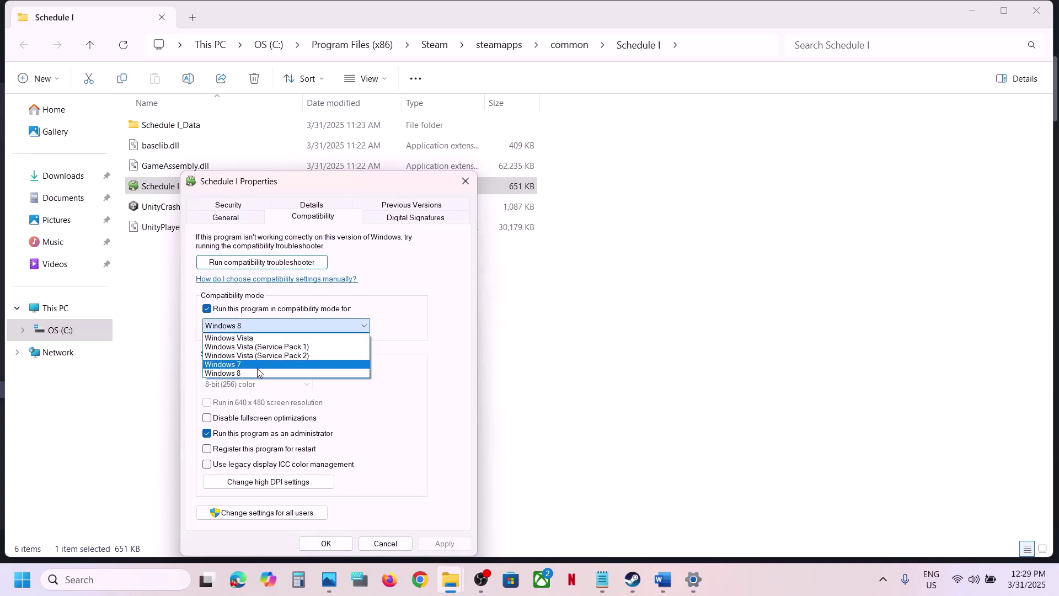
pyautogui.click(258, 366)
pyautogui.click(439, 541)
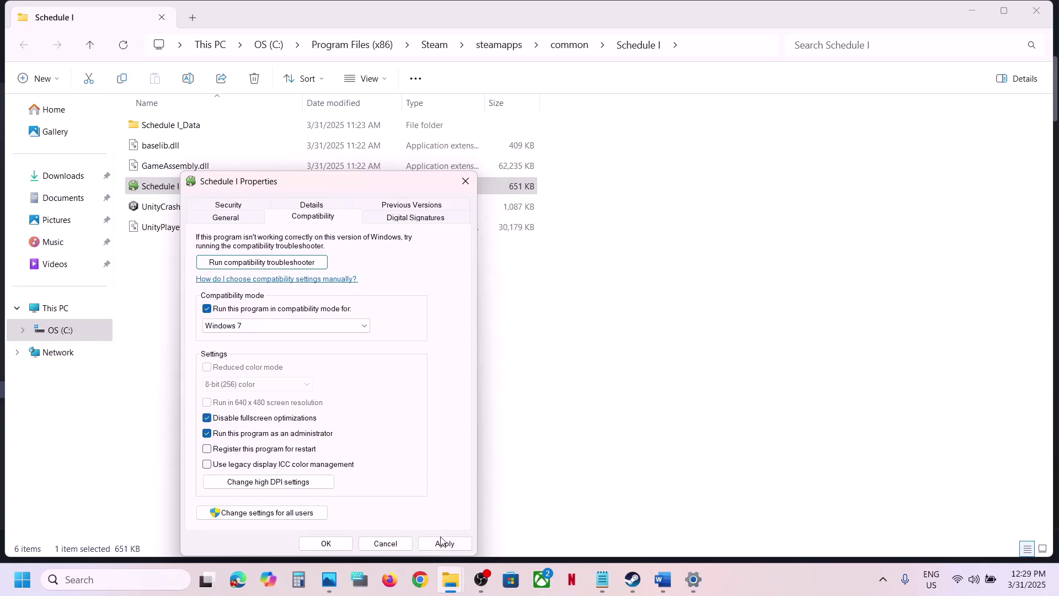
pyautogui.click(331, 543)
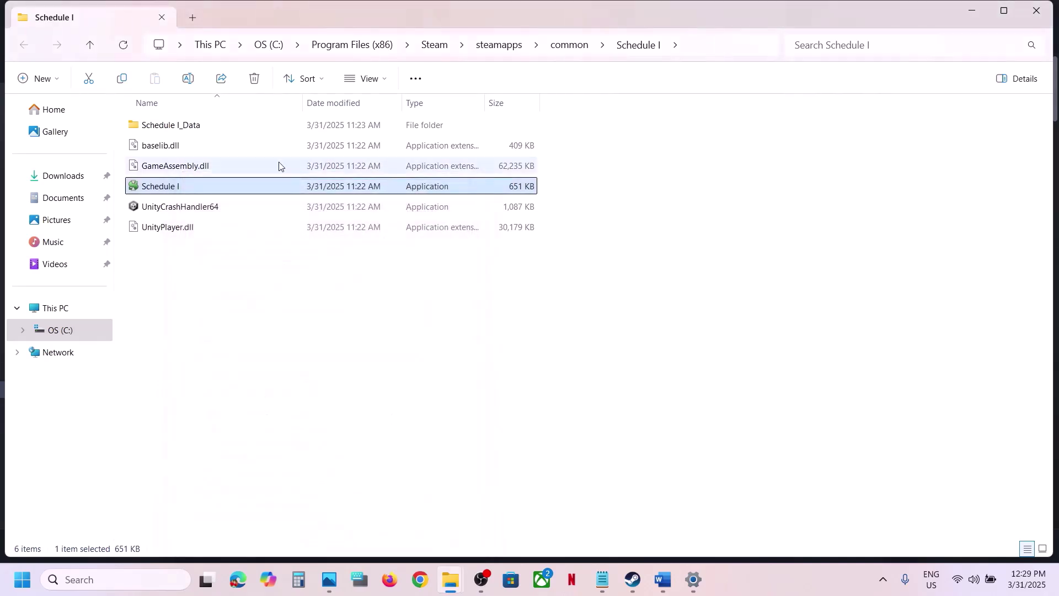
# - Turn off compatibility mode, disabled fullscreen optimizations and running as administrator in the Schedule I application's properties, and apply the changes
pyautogui.rightClick(206, 191)
pyautogui.click(286, 362)
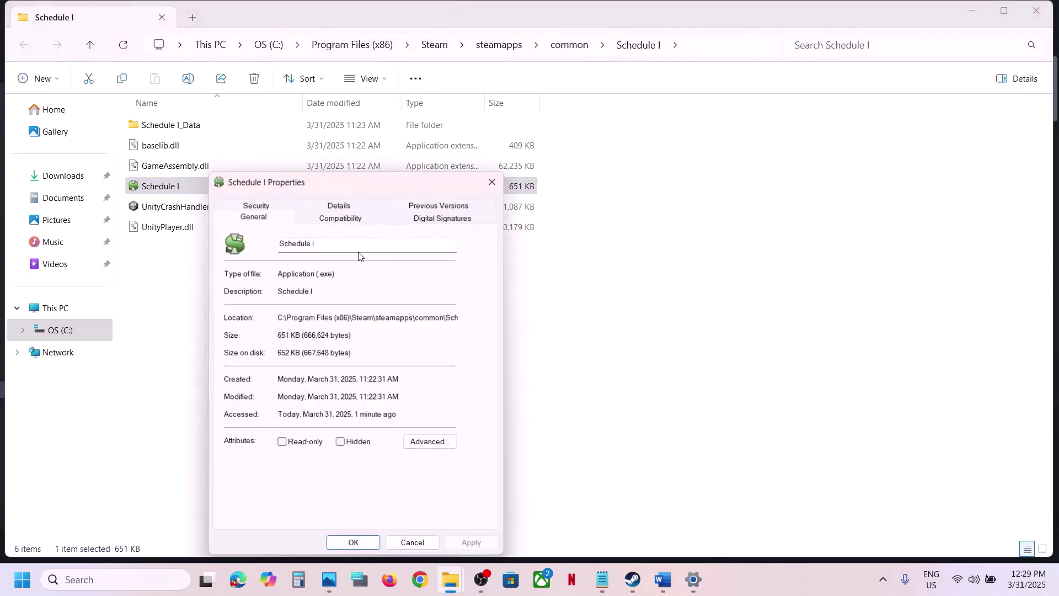
pyautogui.click(321, 222)
pyautogui.click(235, 312)
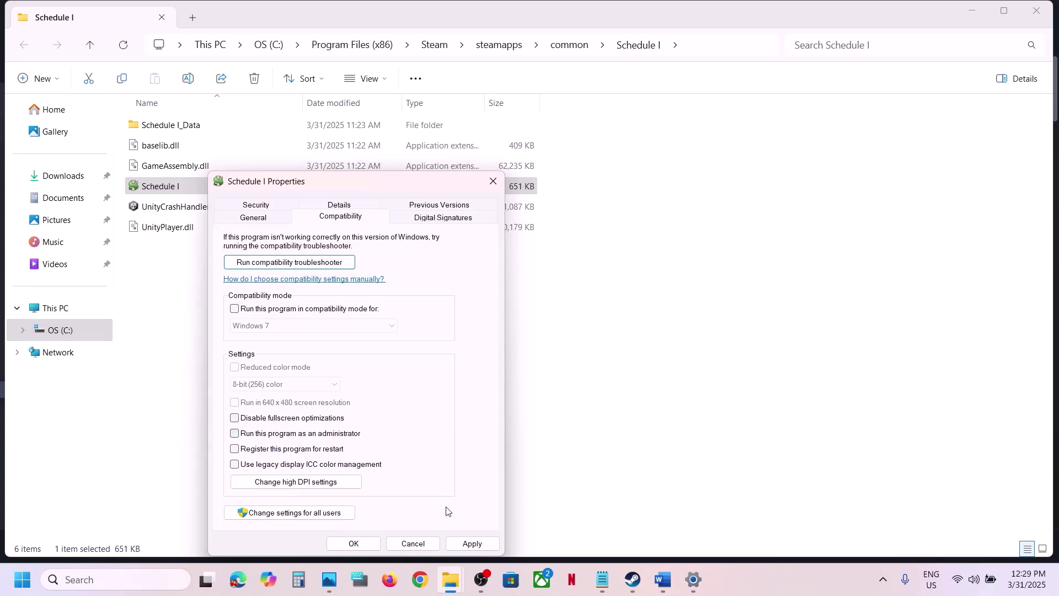
pyautogui.click(472, 543)
pyautogui.click(353, 544)
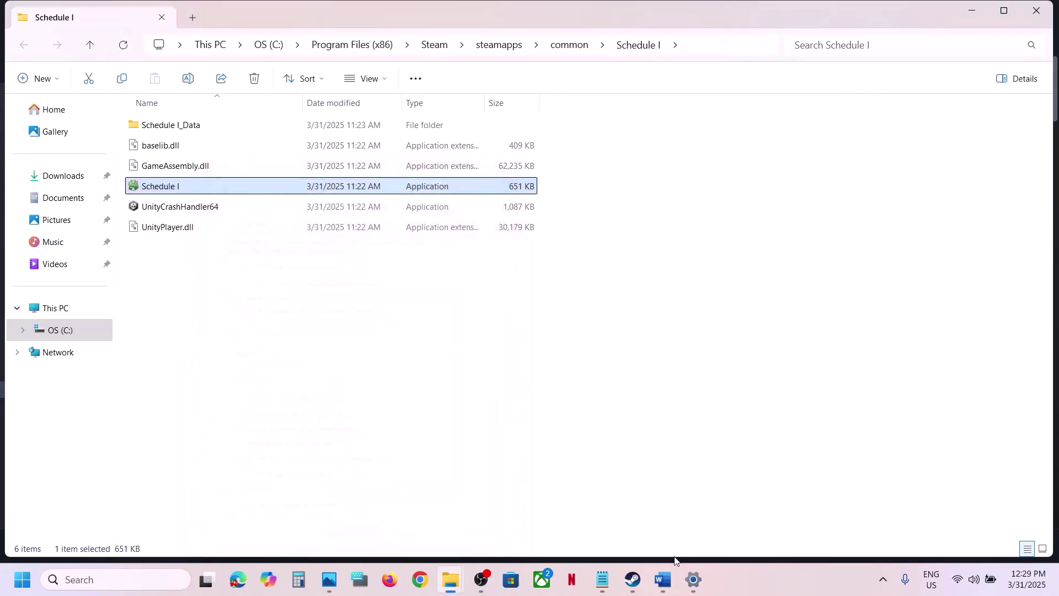
# - Go to Step 11 in the Word document, highlight "Verify the game files.", and switch to Steam
pyautogui.click(636, 584)
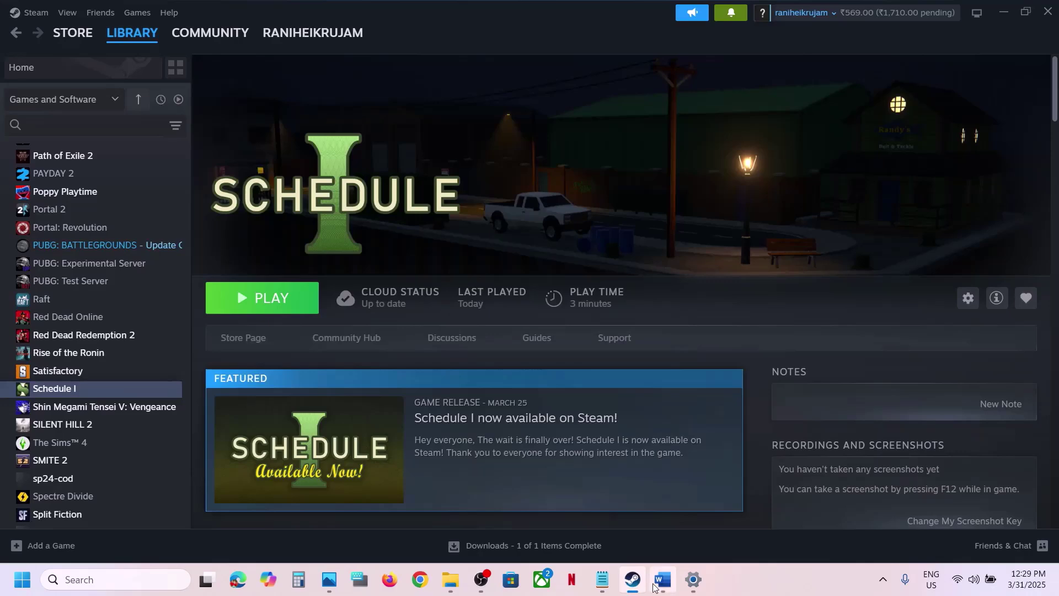
pyautogui.click(662, 579)
pyautogui.scroll(-2, 417, 350)
pyautogui.scroll(-2, 417, 351)
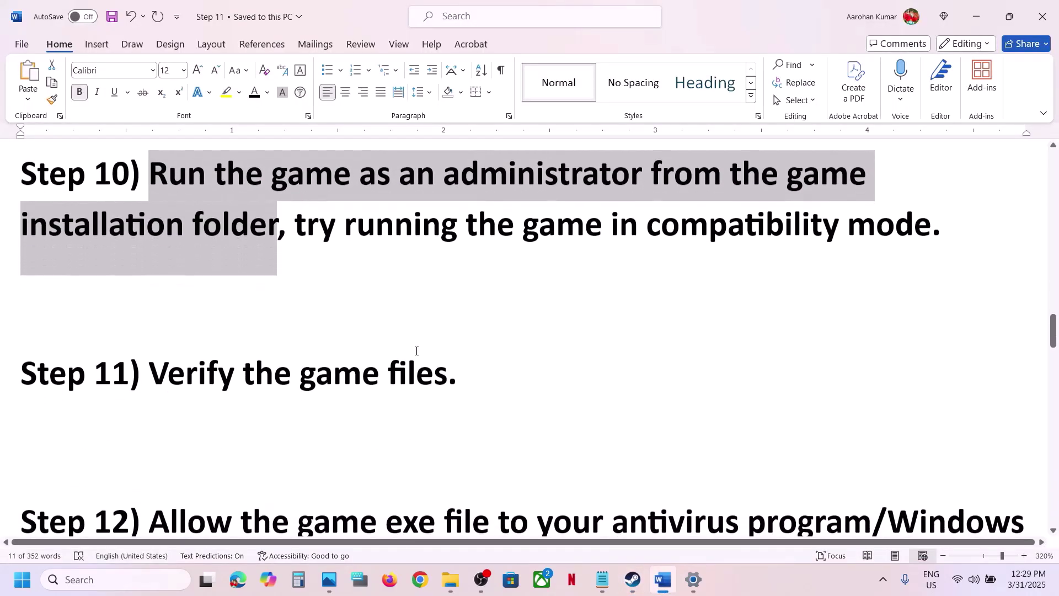
pyautogui.moveTo(149, 372); pyautogui.dragTo(551, 362)
pyautogui.hotkey('alt', 'Tab')
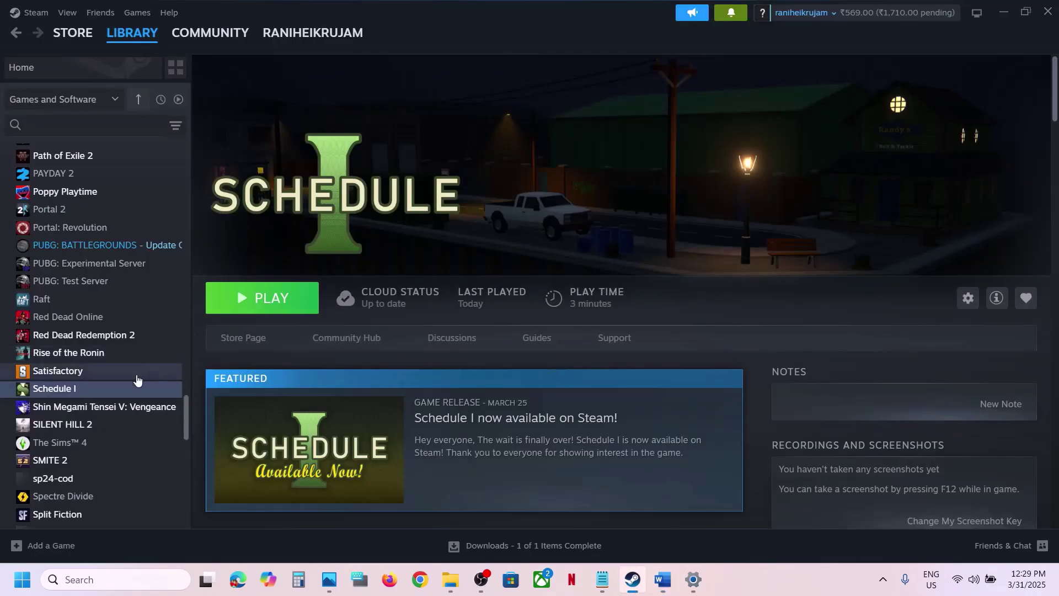
# - Verify the integrity of Schedule I's installed files from its Steam properties, and close the properties window
pyautogui.rightClick(114, 389)
pyautogui.click(170, 491)
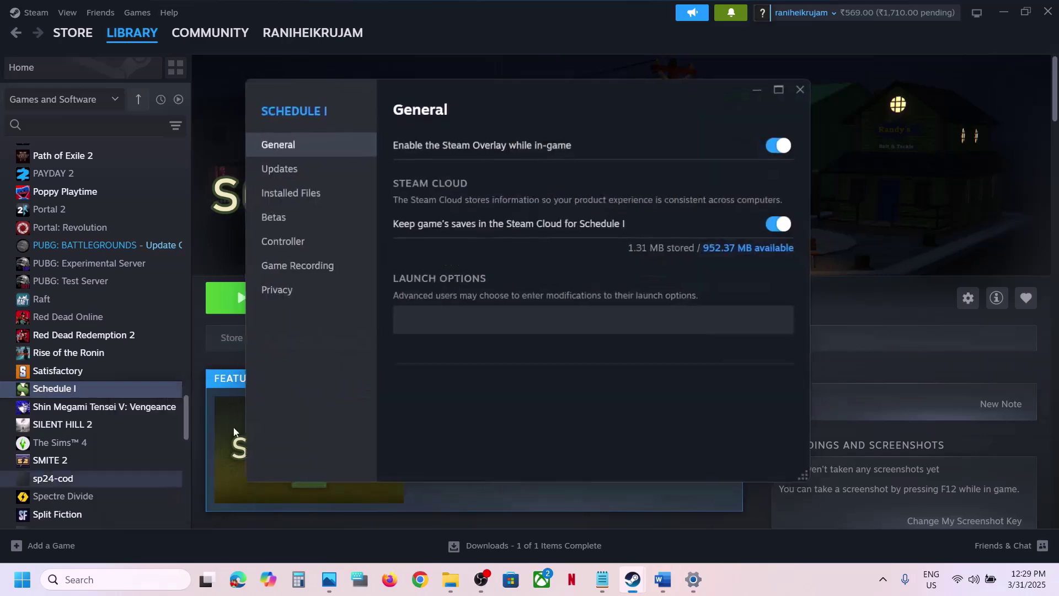
pyautogui.click(291, 193)
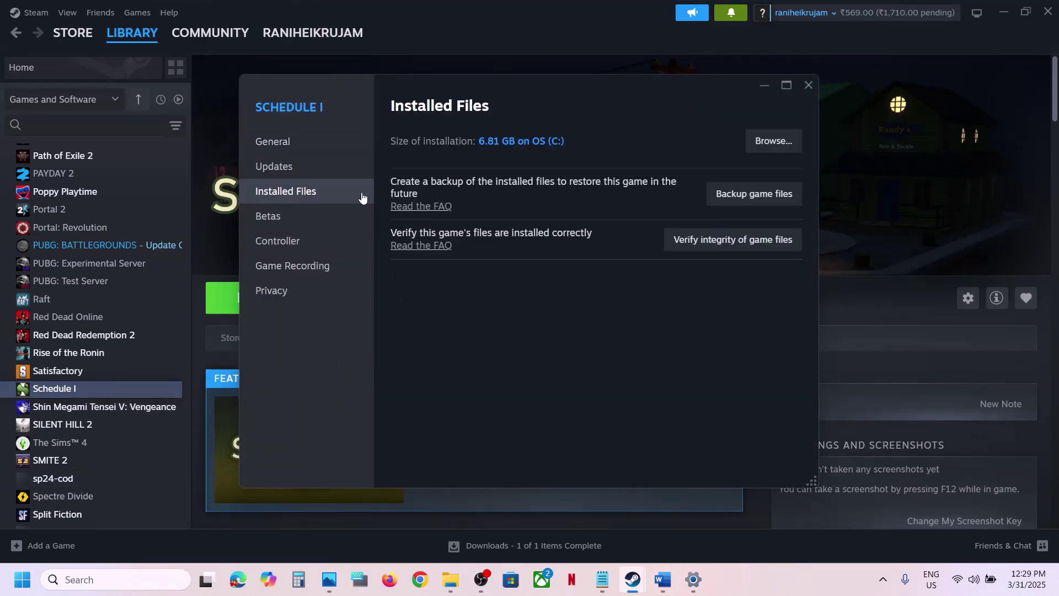
pyautogui.click(755, 240)
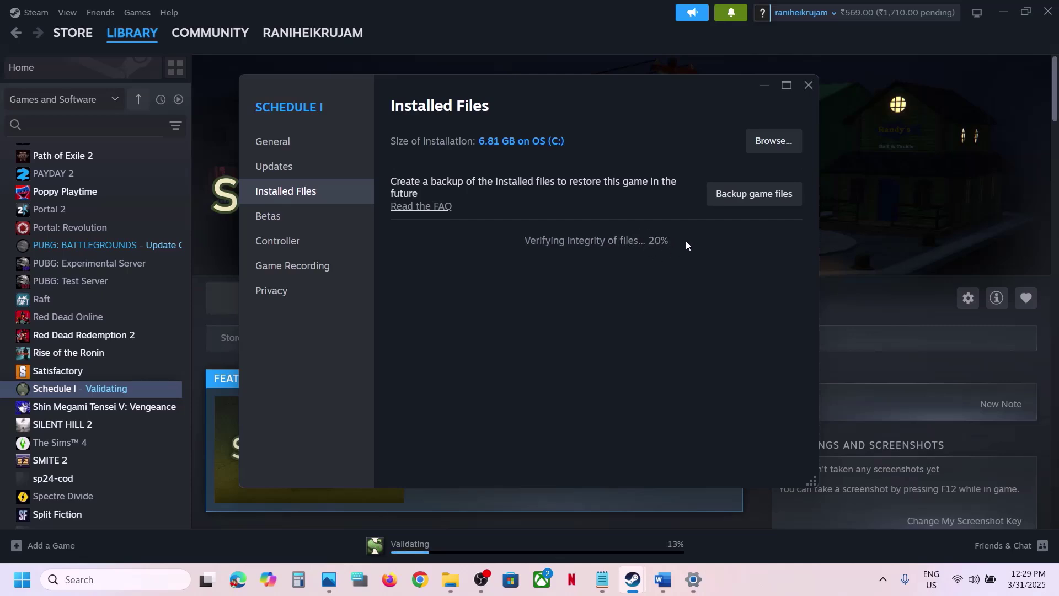
pyautogui.click(809, 85)
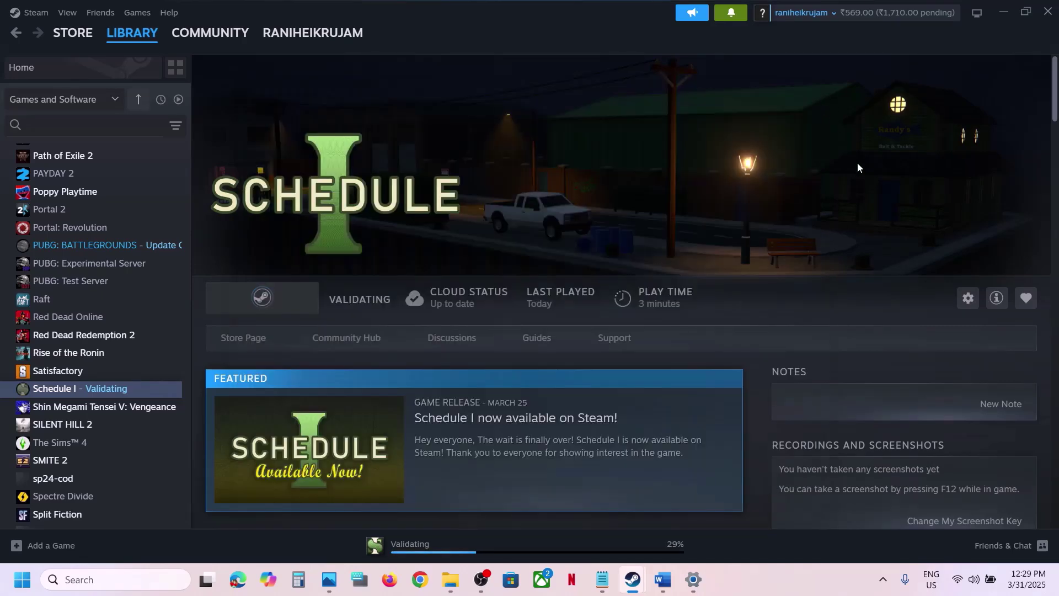
# - Return to the Word document and highlight Step 12's text about allowing the game exe file to the antivirus program
pyautogui.click(668, 582)
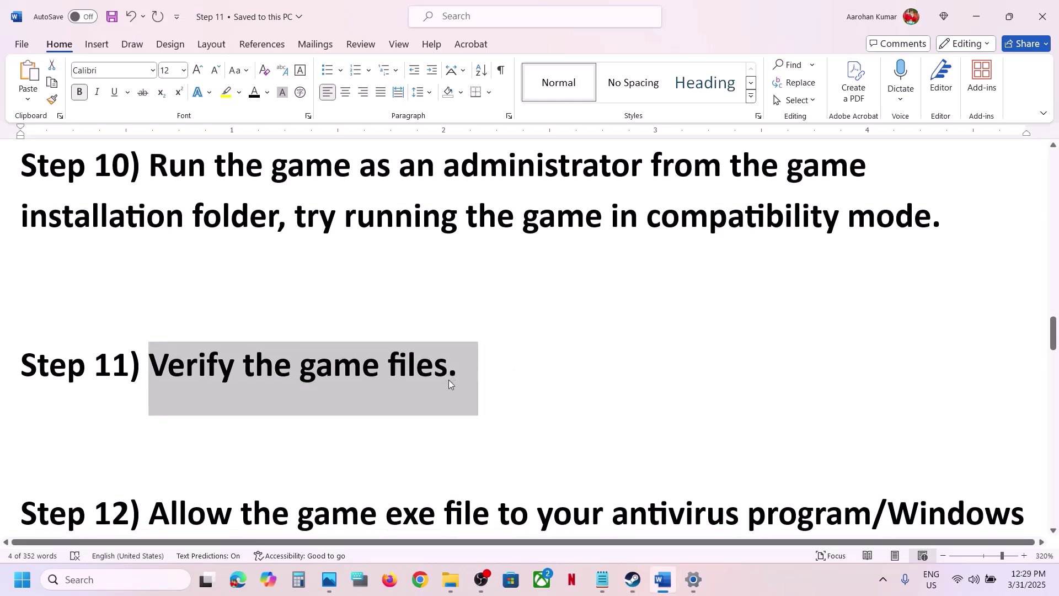
pyautogui.scroll(-2, 449, 379)
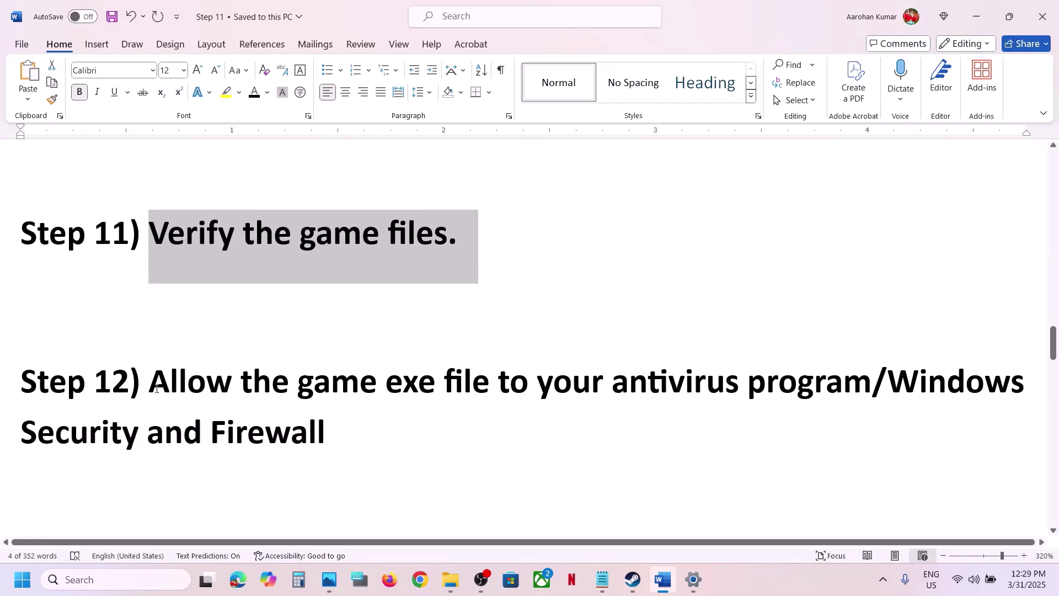
pyautogui.moveTo(156, 388); pyautogui.dragTo(872, 386)
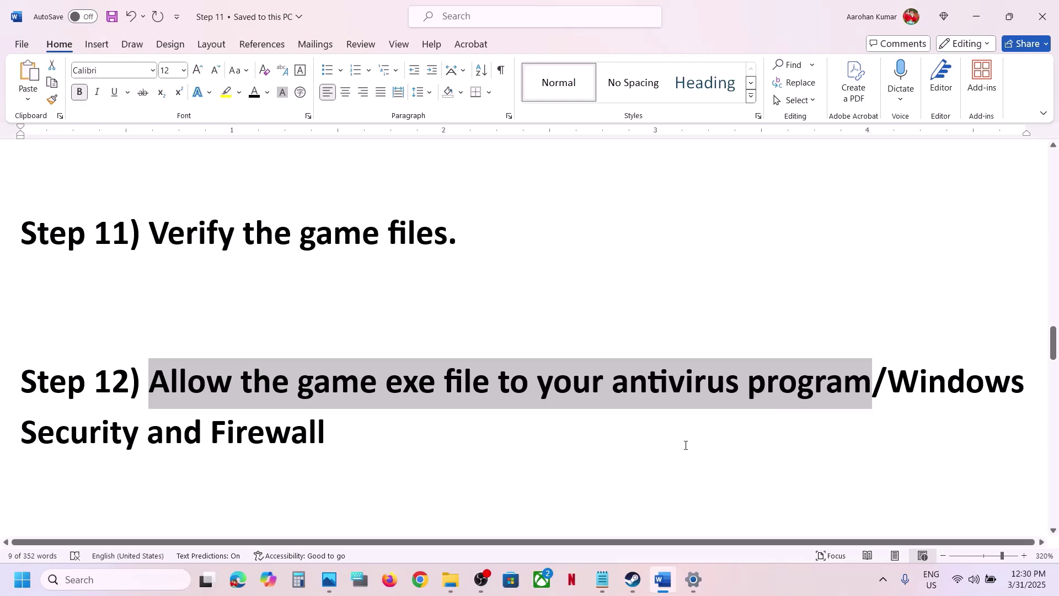
# - Switch to Windows Settings and open the list of apps allowed through Controlled folder access in Windows Security's ransomware protection
pyautogui.hotkey('alt', 'Tab')
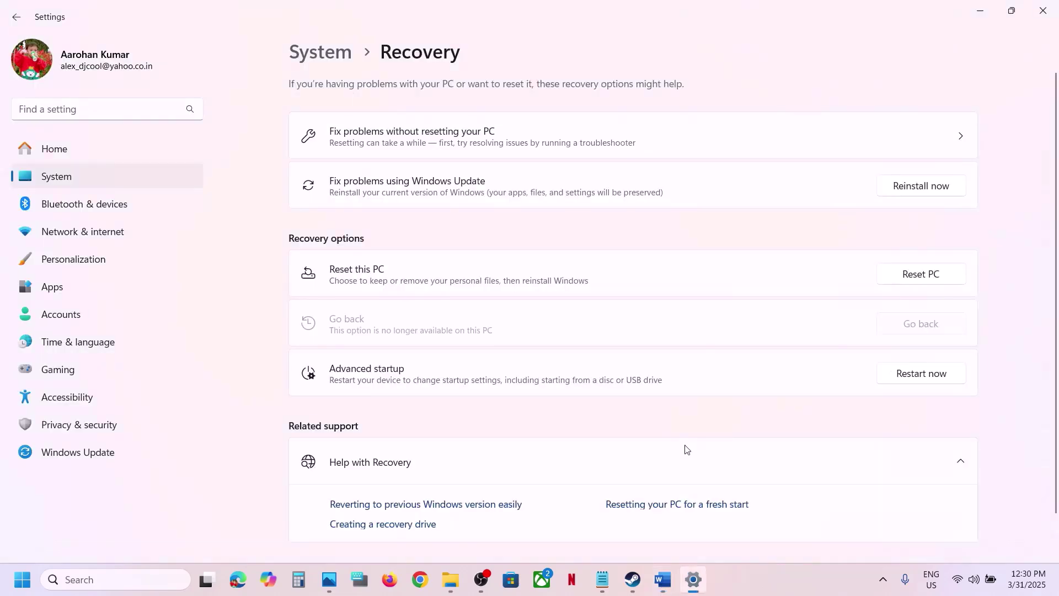
pyautogui.click(91, 436)
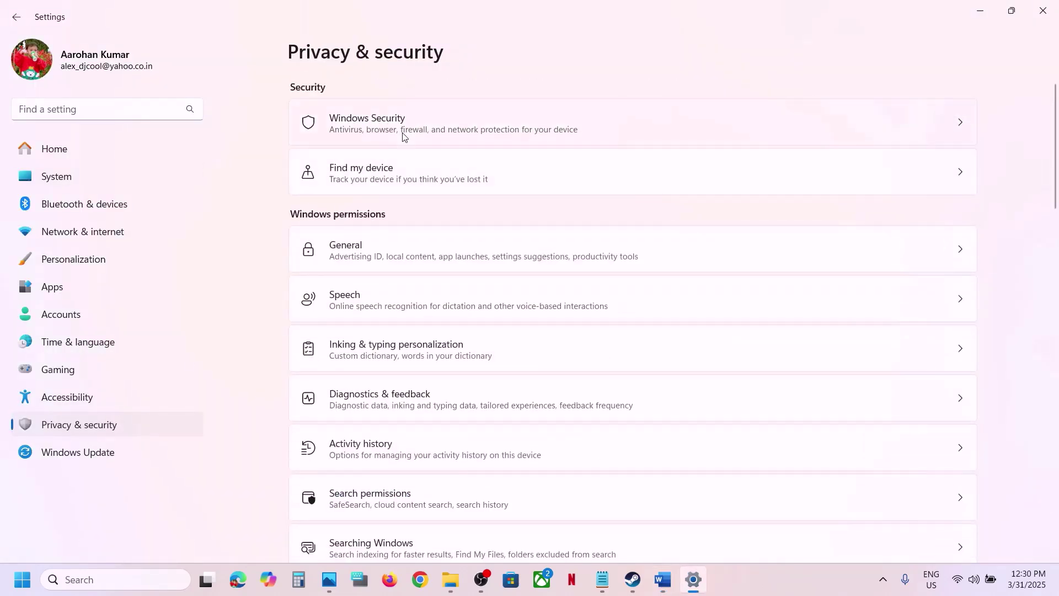
pyautogui.click(624, 203)
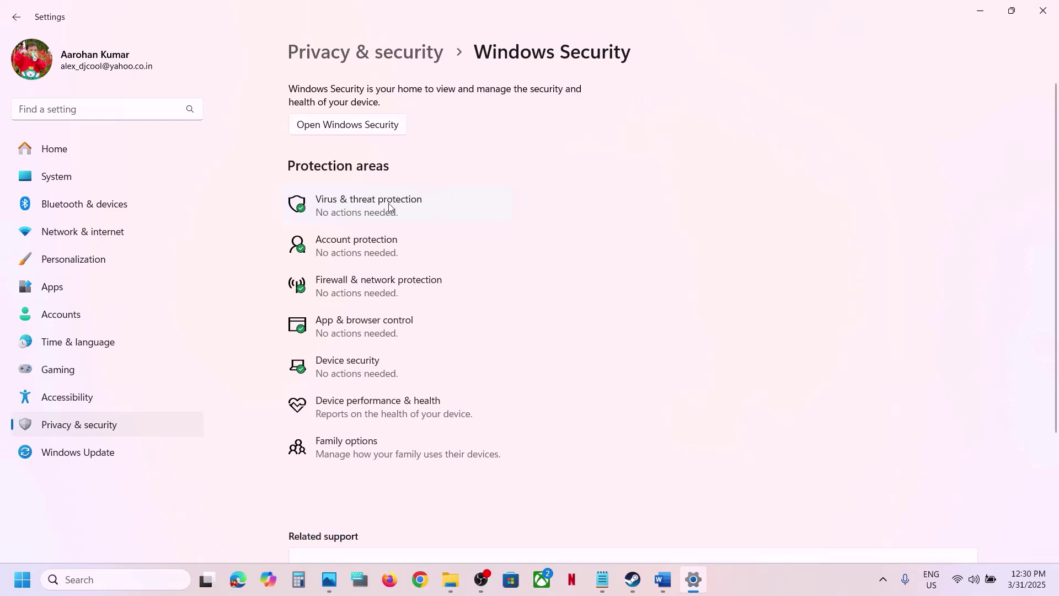
pyautogui.click(387, 208)
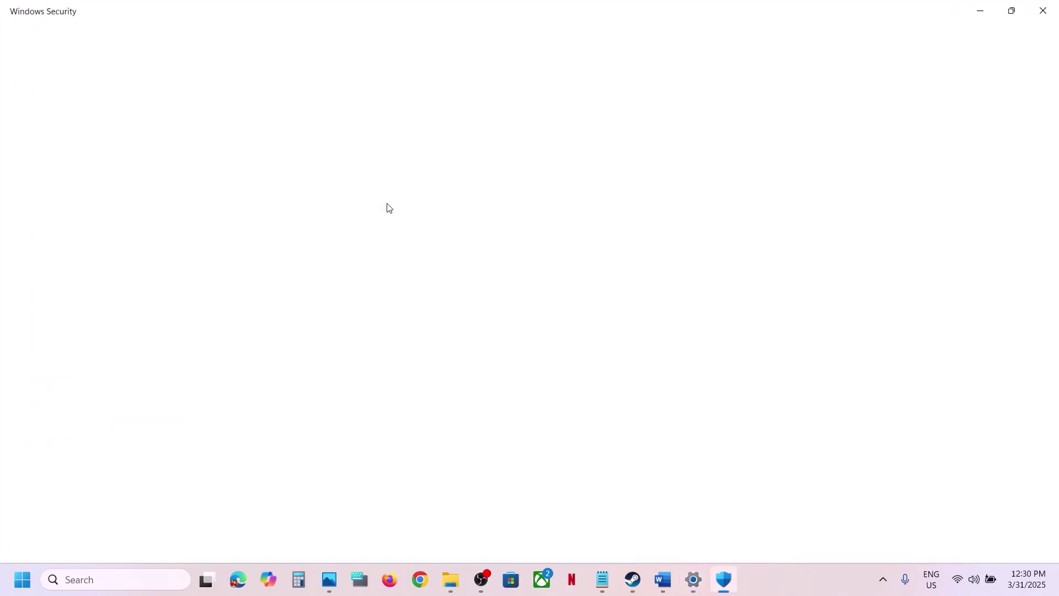
pyautogui.scroll(-3, 386, 206)
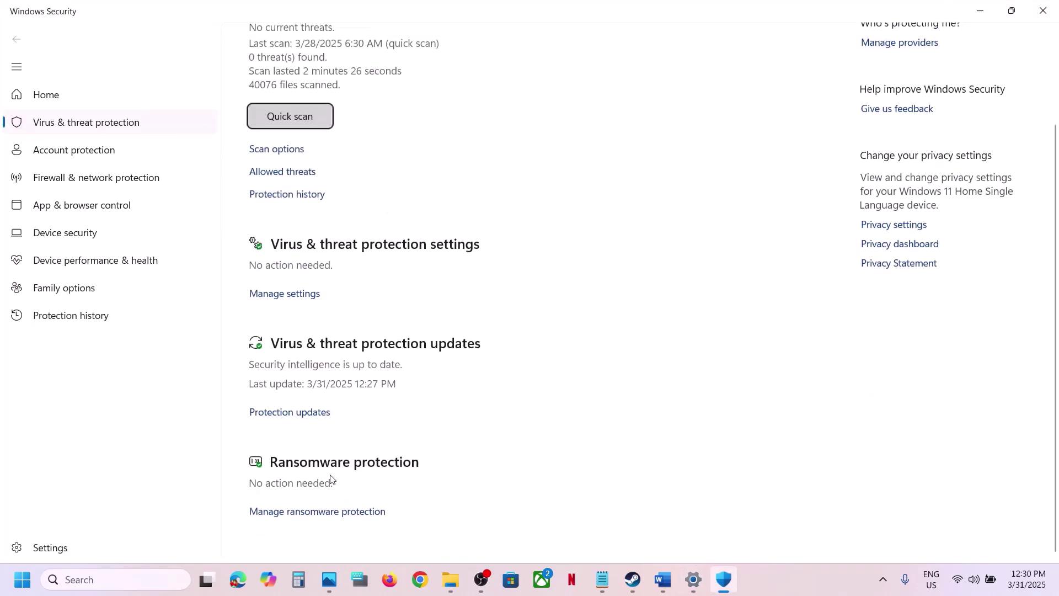
pyautogui.click(309, 512)
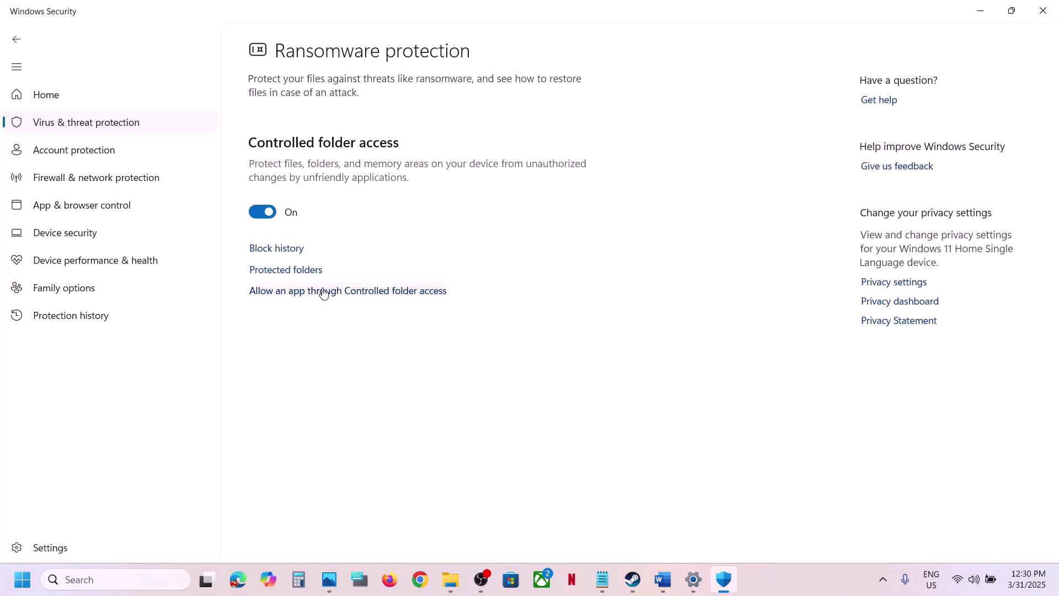
pyautogui.click(324, 291)
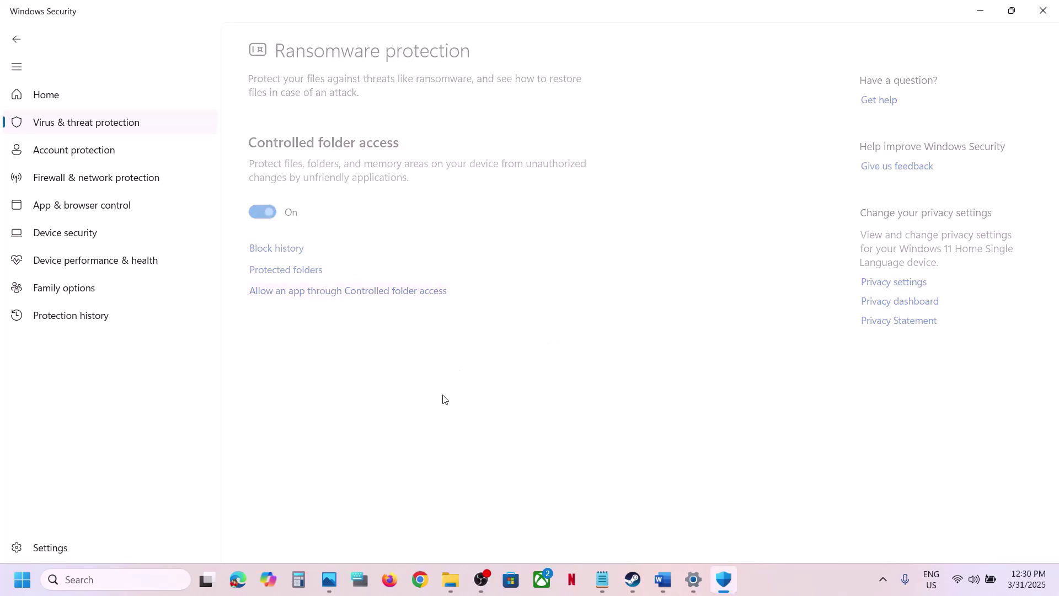
# - Add the Schedule I application from the steamapps\common\Schedule I folder as an allowed app for Controlled folder access
pyautogui.scroll(-2, 359, 142)
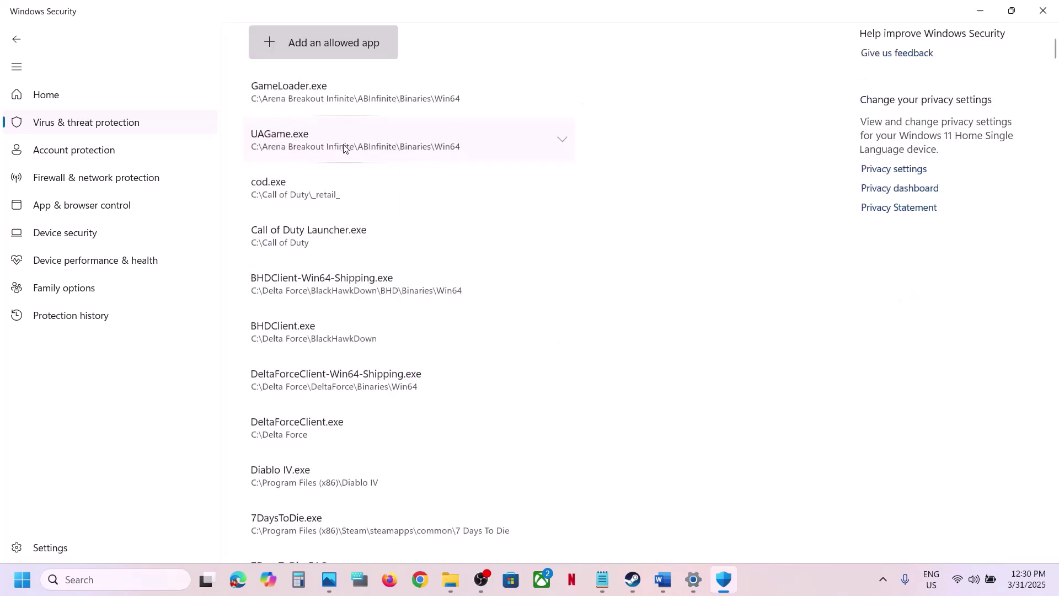
pyautogui.click(322, 59)
pyautogui.click(322, 98)
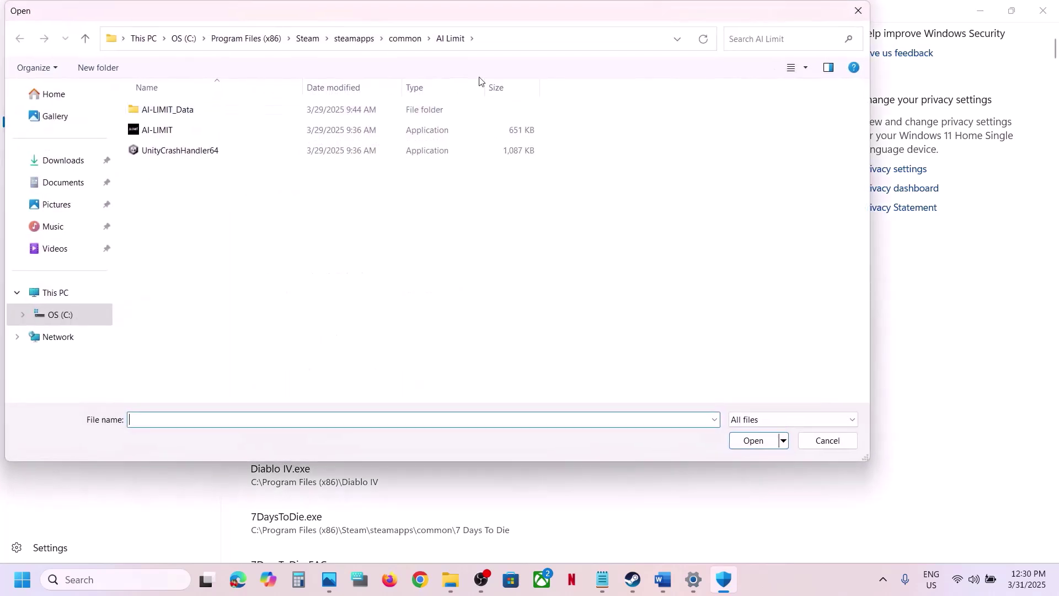
pyautogui.click(352, 38)
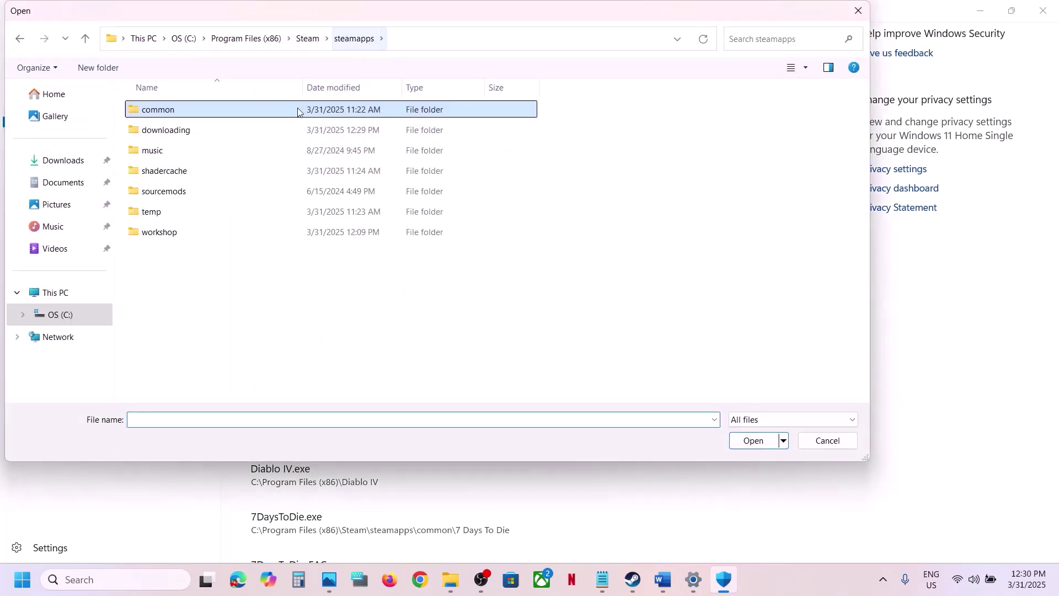
pyautogui.doubleClick(223, 108)
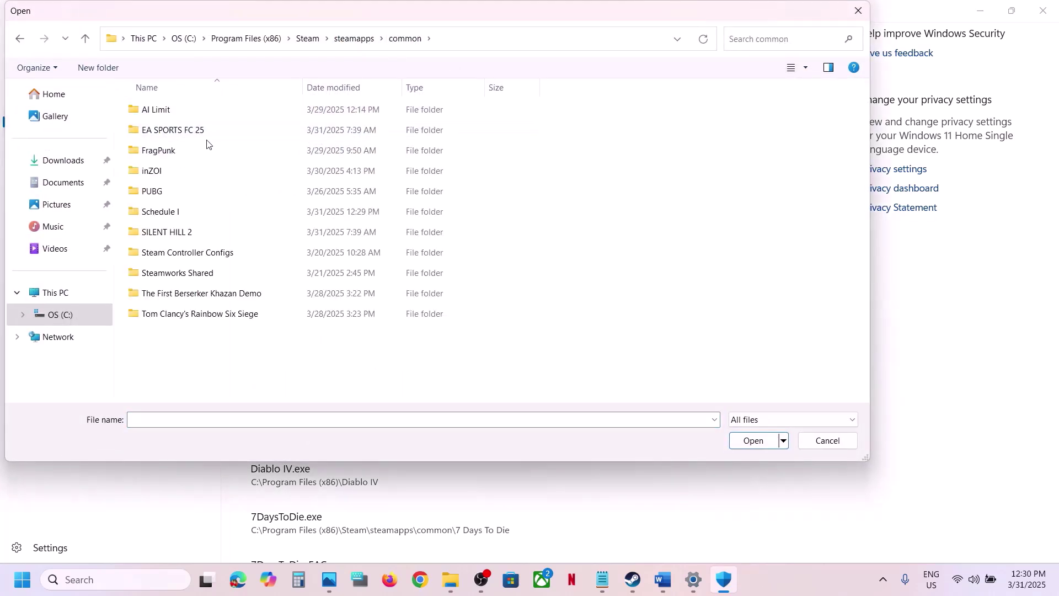
pyautogui.doubleClick(177, 212)
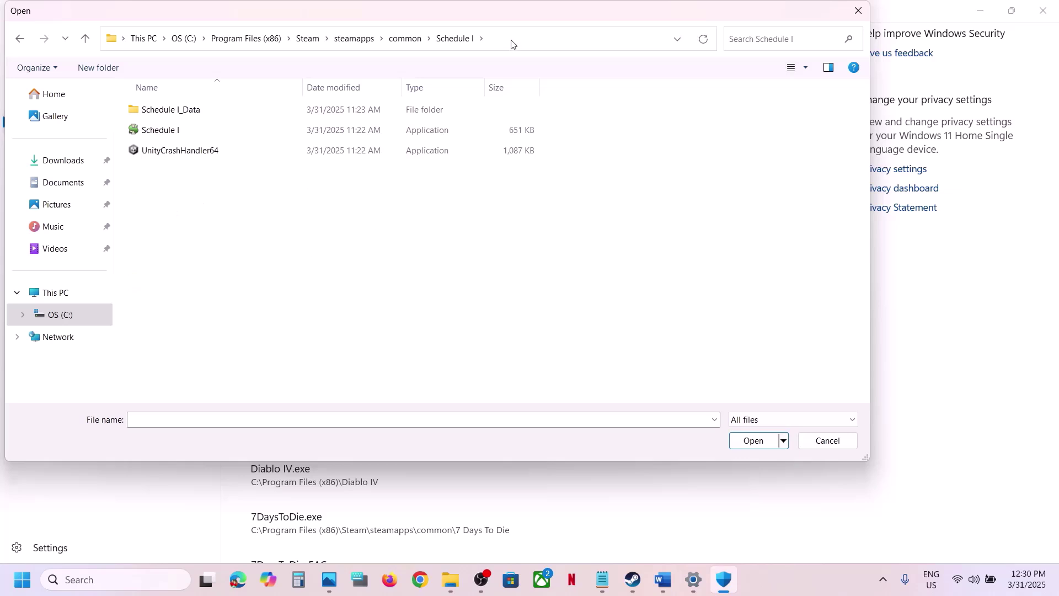
pyautogui.click(490, 38)
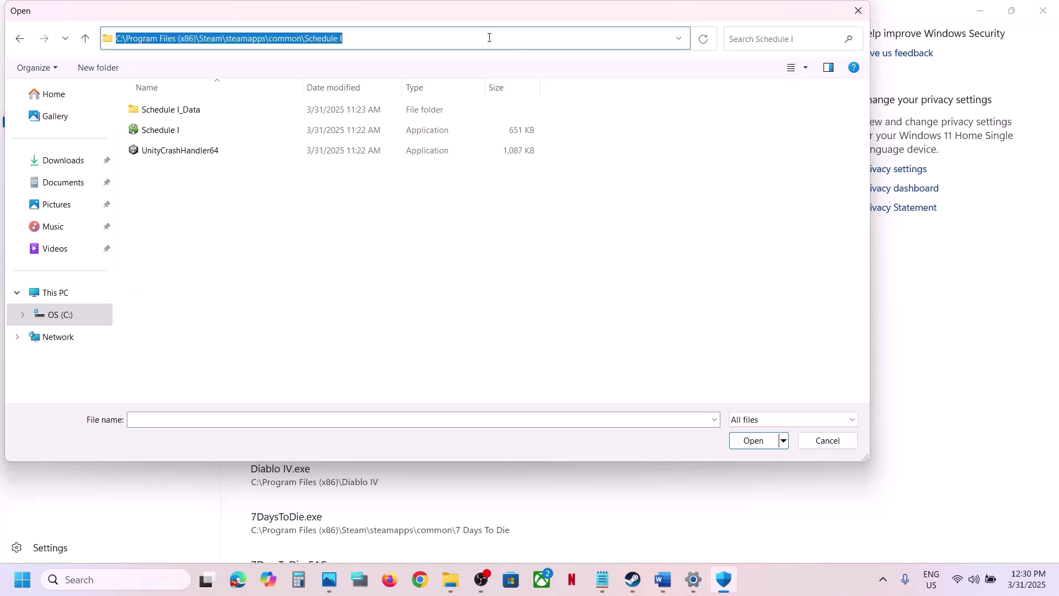
pyautogui.click(195, 133)
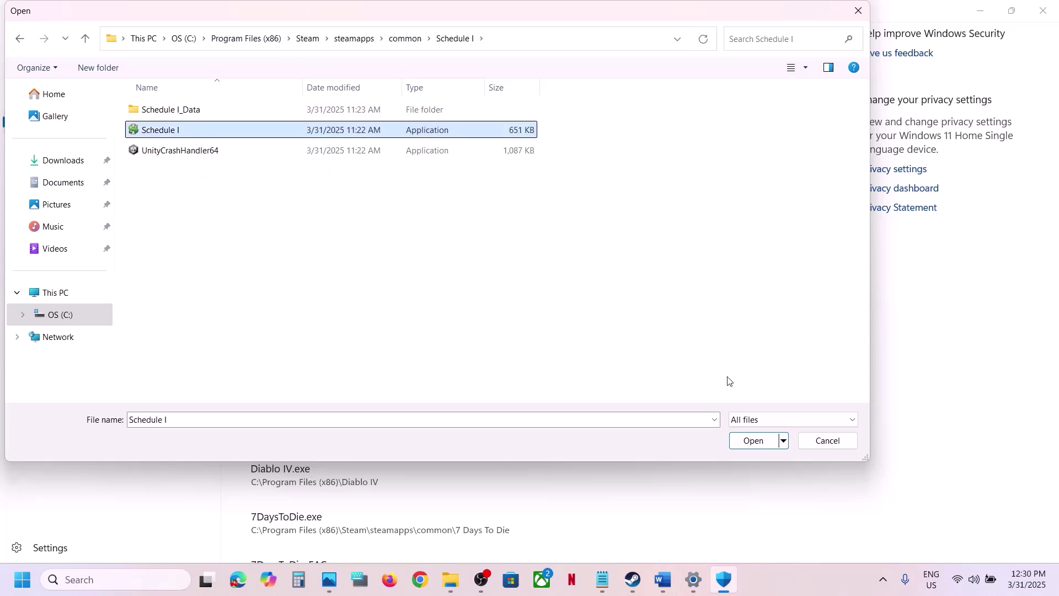
pyautogui.click(761, 444)
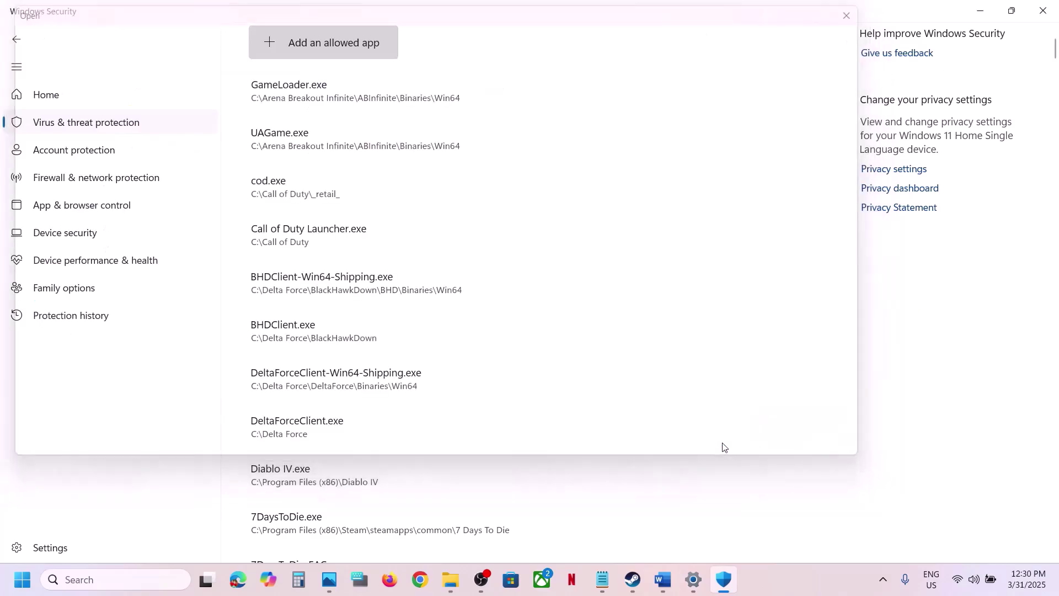
# - Find and open Control Panel, and go to Windows Defender Firewall's list of allowed apps and features
pyautogui.click(80, 583)
pyautogui.write('control')
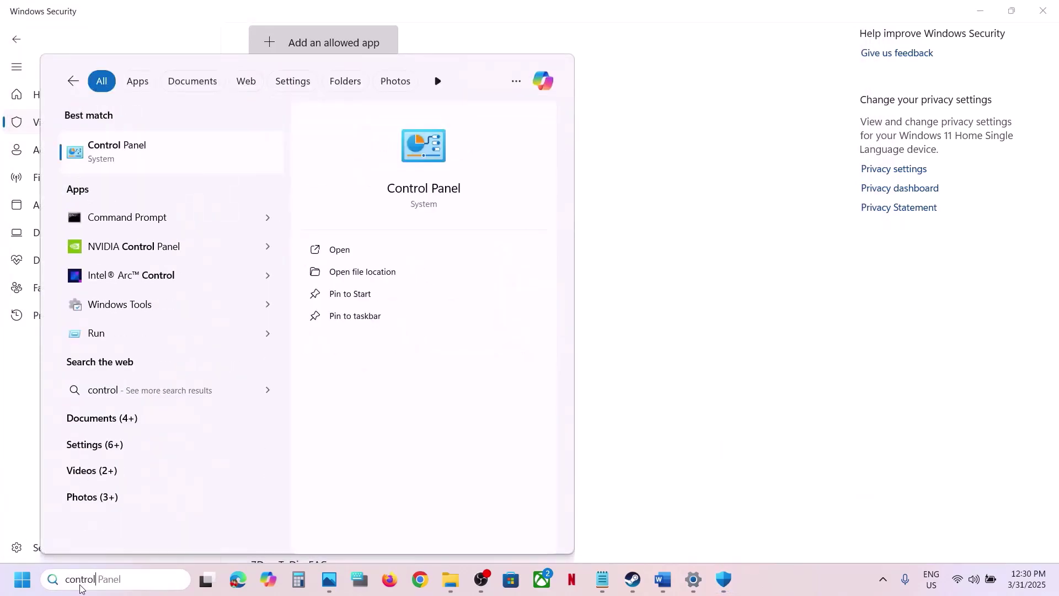
pyautogui.press('Return')
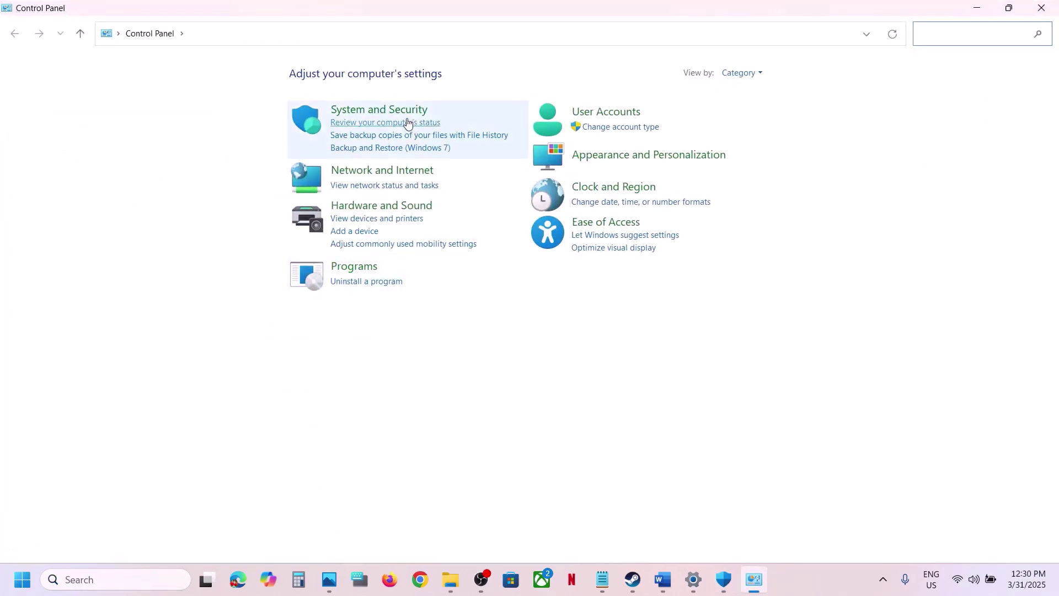
pyautogui.click(397, 111)
pyautogui.click(309, 122)
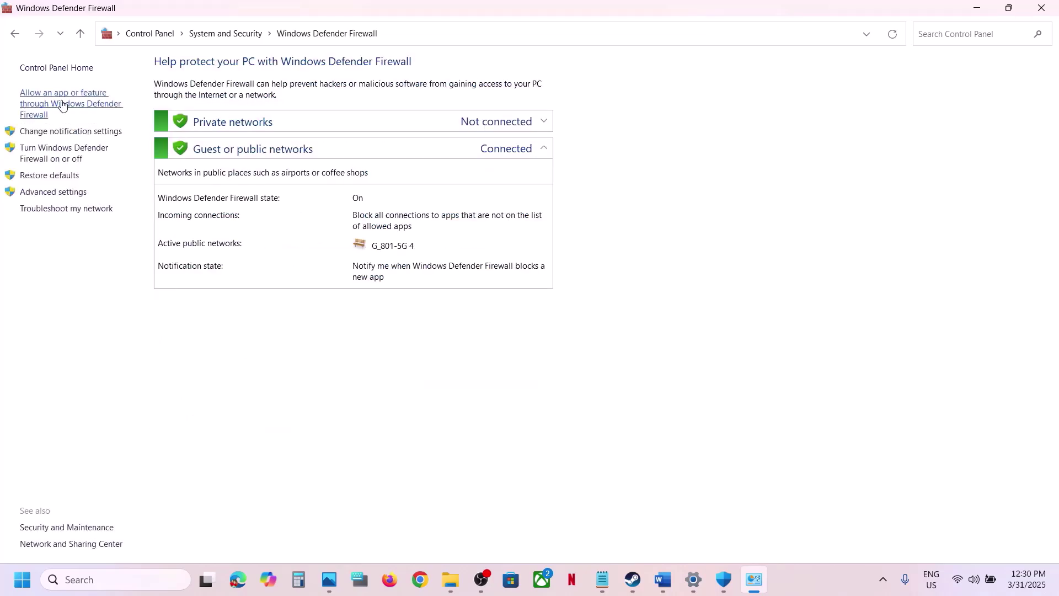
pyautogui.click(62, 104)
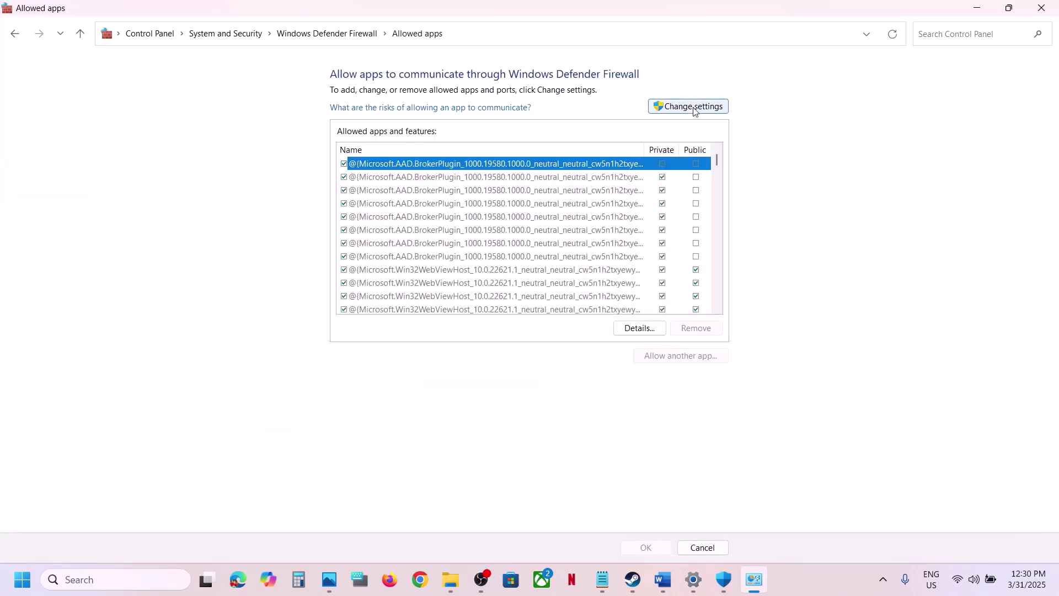
# - Try to add the Schedule I application from the steamapps\common\Schedule I folder to the firewall's allowed apps
pyautogui.click(708, 106)
pyautogui.click(658, 362)
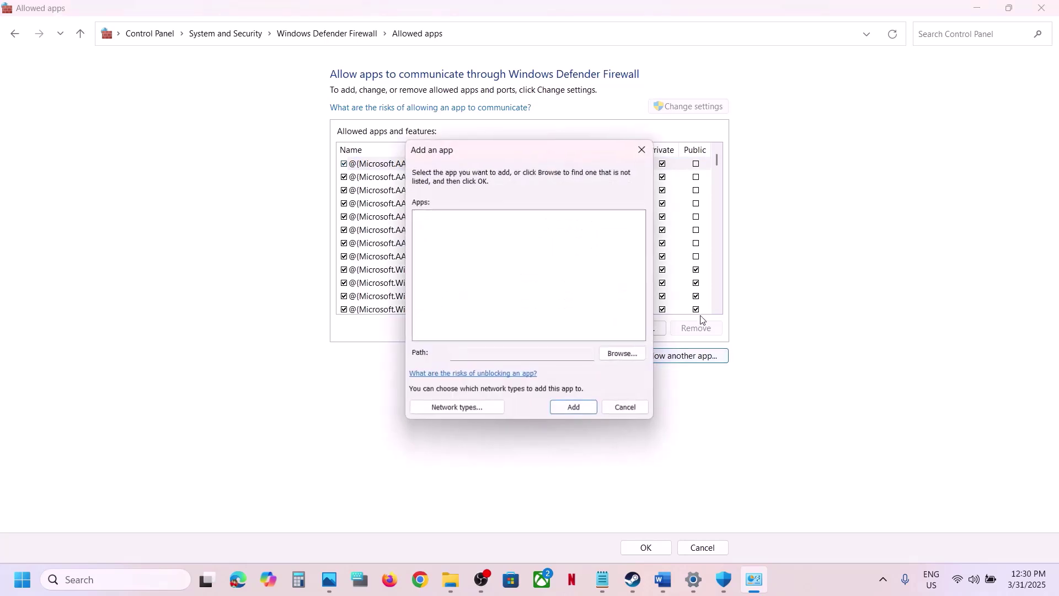
pyautogui.click(615, 355)
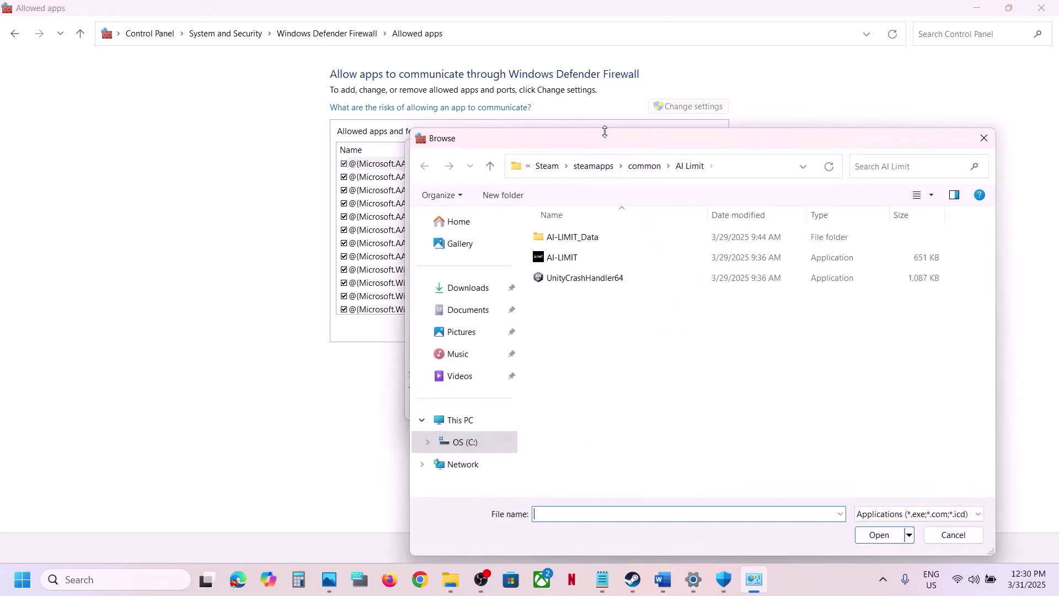
pyautogui.click(645, 165)
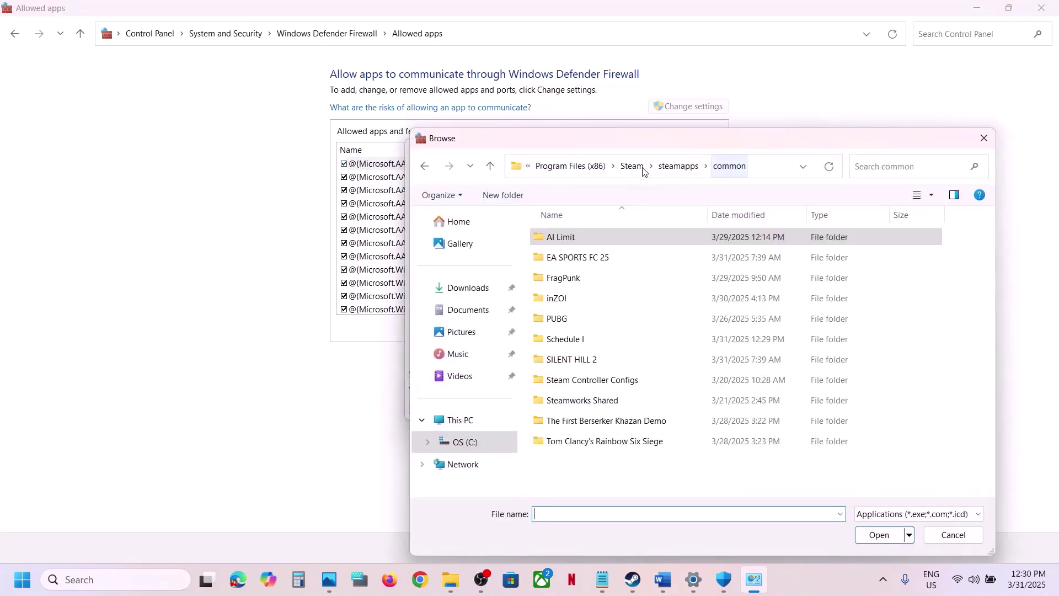
pyautogui.doubleClick(575, 338)
pyautogui.click(569, 260)
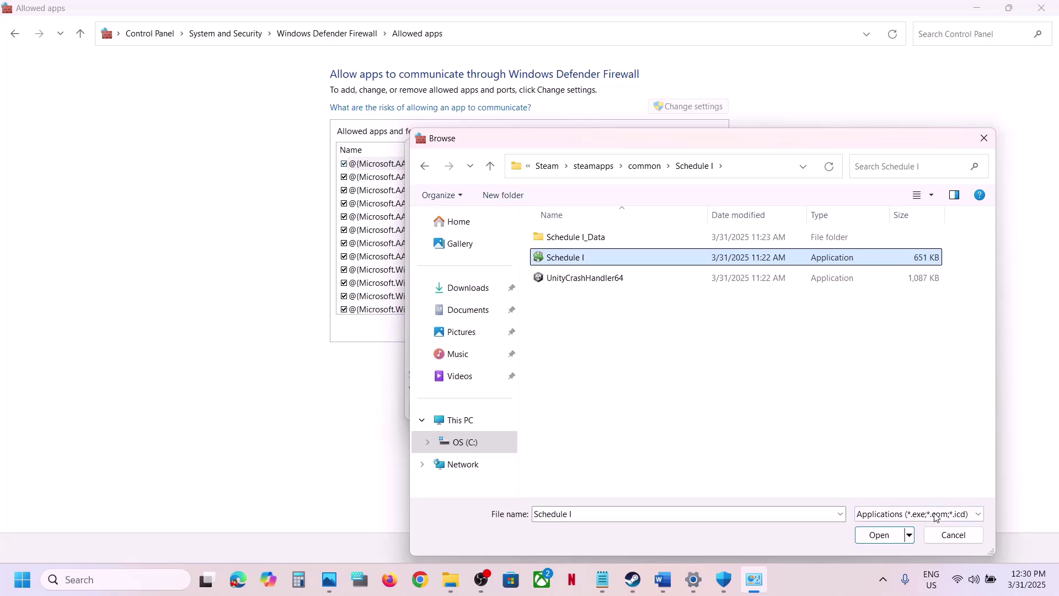
pyautogui.click(882, 536)
pyautogui.click(574, 408)
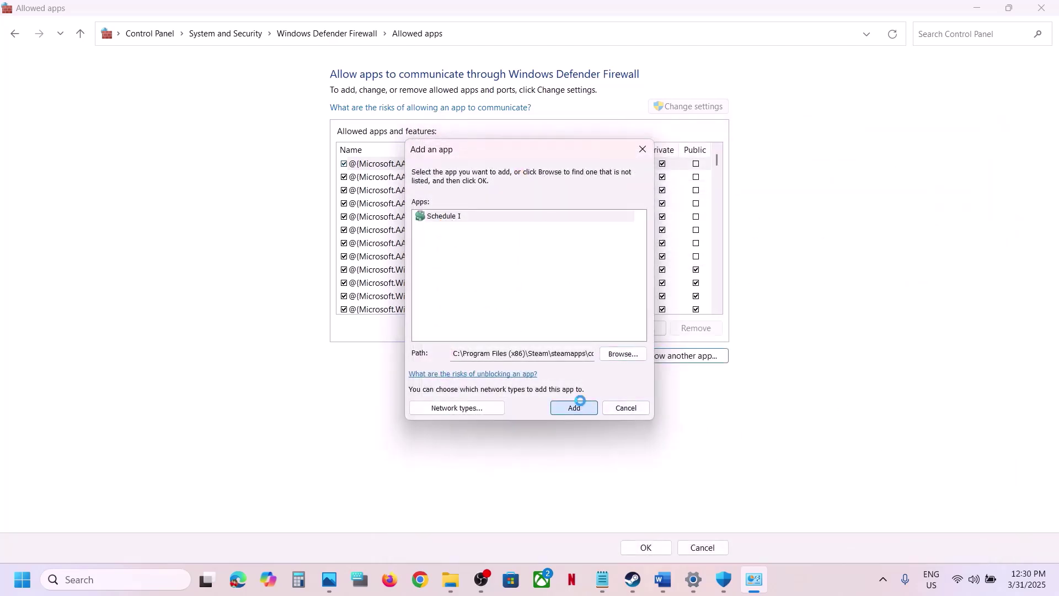
pyautogui.click(604, 340)
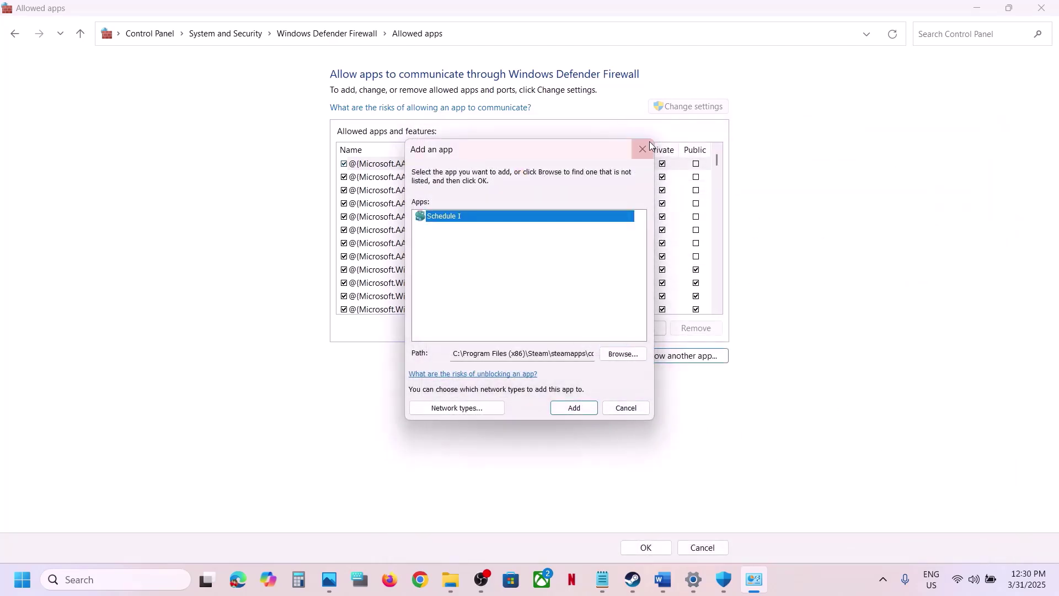
pyautogui.click(643, 150)
# - Locate the Schedule I entry in the firewall's allowed apps list, and close the Control Panel, Windows Security and Settings windows
pyautogui.press('s')
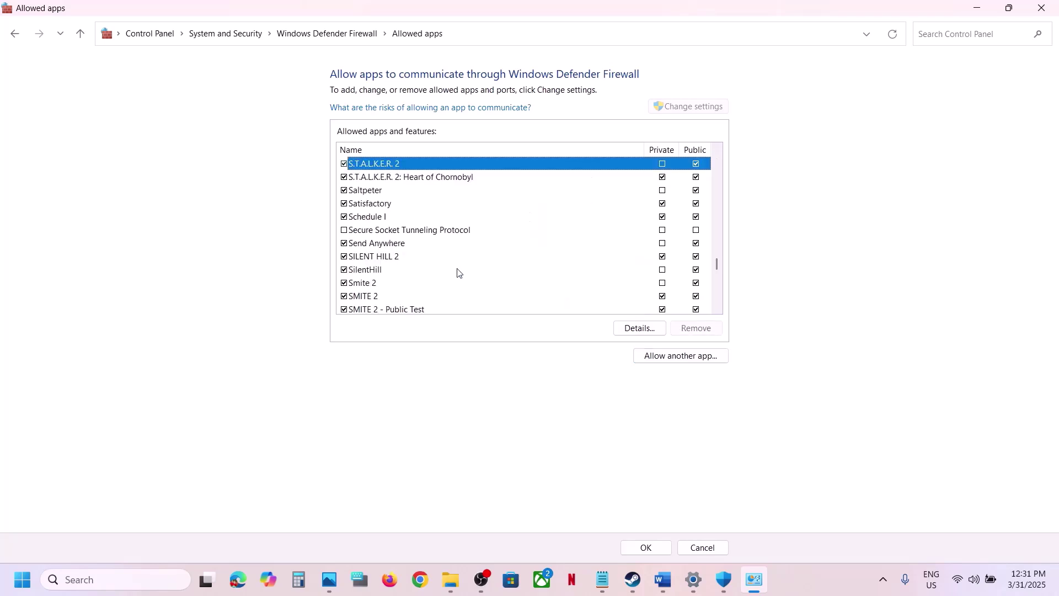
pyautogui.press('c')
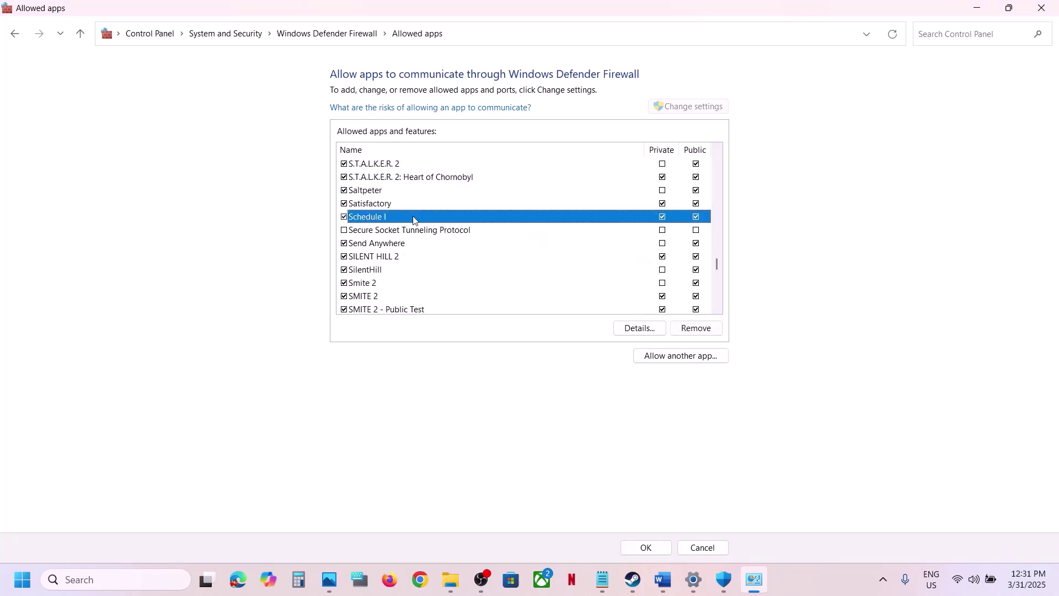
pyautogui.click(1035, 5)
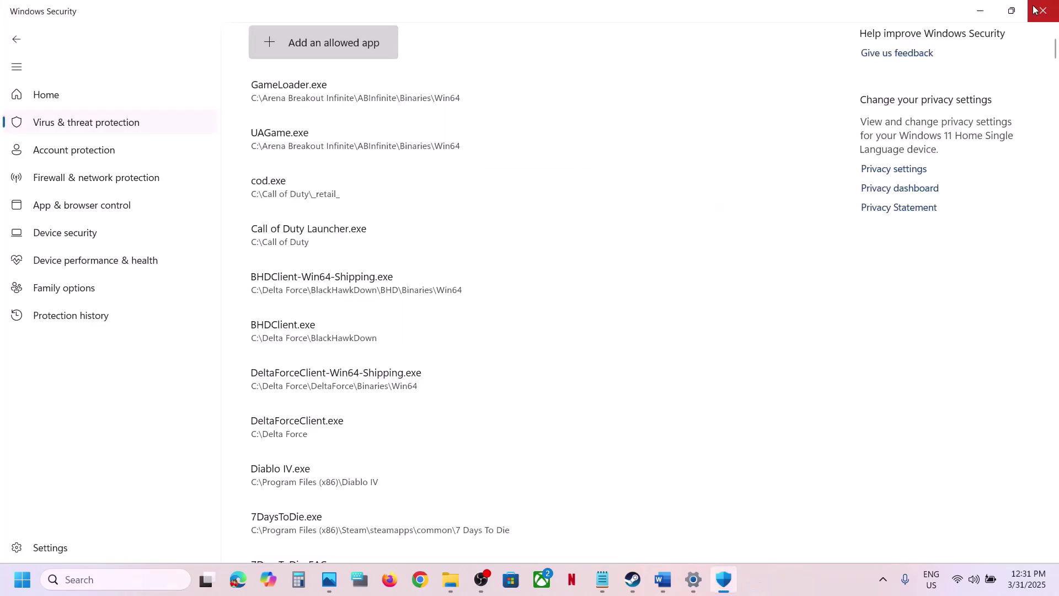
pyautogui.click(1035, 8)
pyautogui.click(1037, 9)
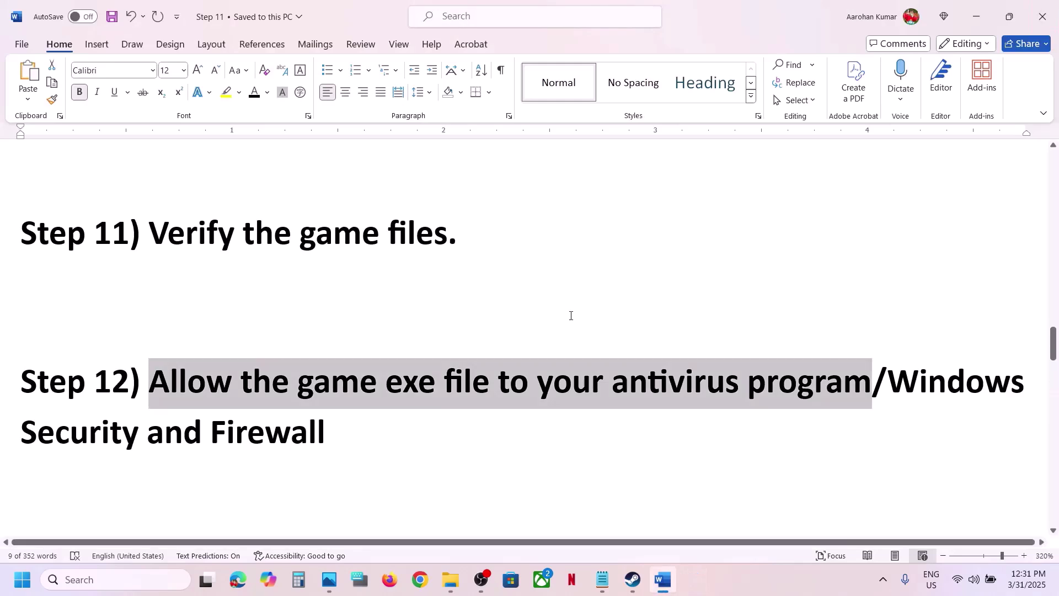
# - Highlight Step 13's text about a clean graphics driver installation and its NVIDIA and AMD links in the Word document
pyautogui.scroll(-5, 416, 358)
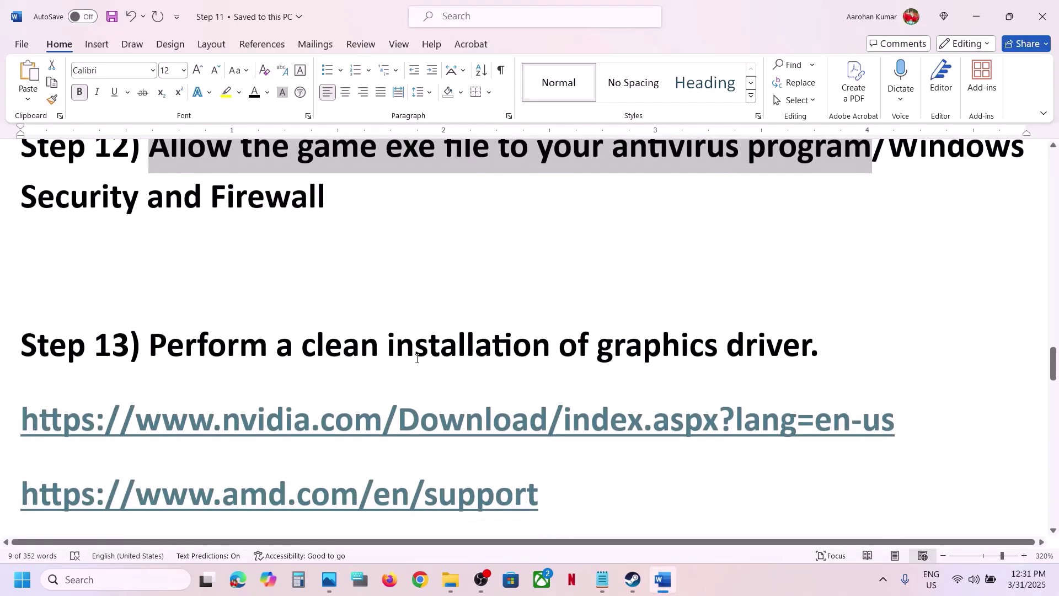
pyautogui.moveTo(181, 319); pyautogui.dragTo(808, 323)
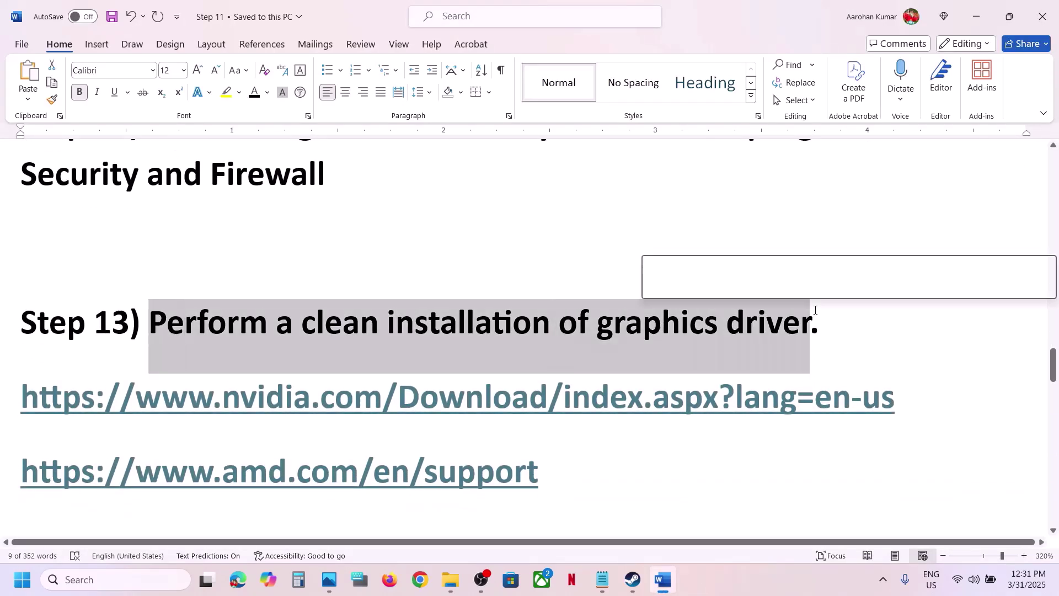
pyautogui.moveTo(269, 409); pyautogui.dragTo(699, 411)
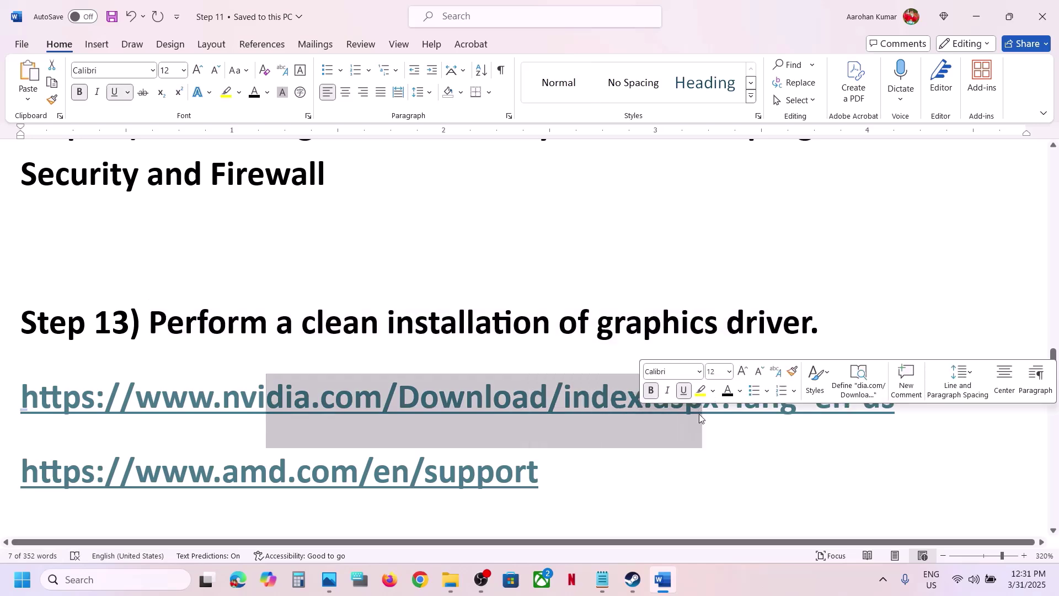
pyautogui.scroll(-2, 699, 414)
pyautogui.tripleClick(361, 377)
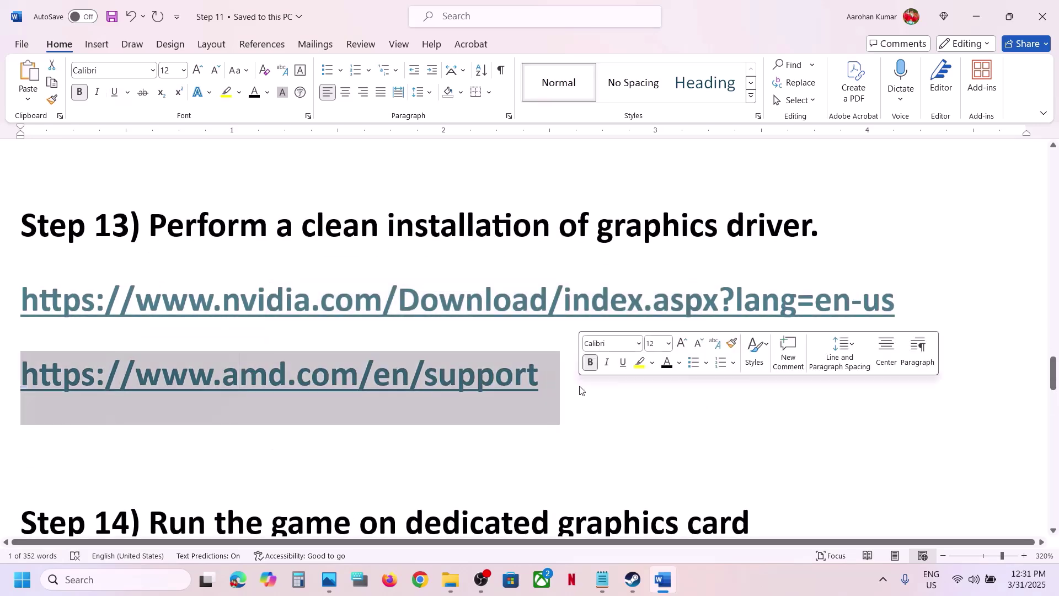
# - Search NVIDIA's drivers page for the GeForce RTX 3050 Laptop GPU driver with Windows 11 as the operating system
pyautogui.click(638, 585)
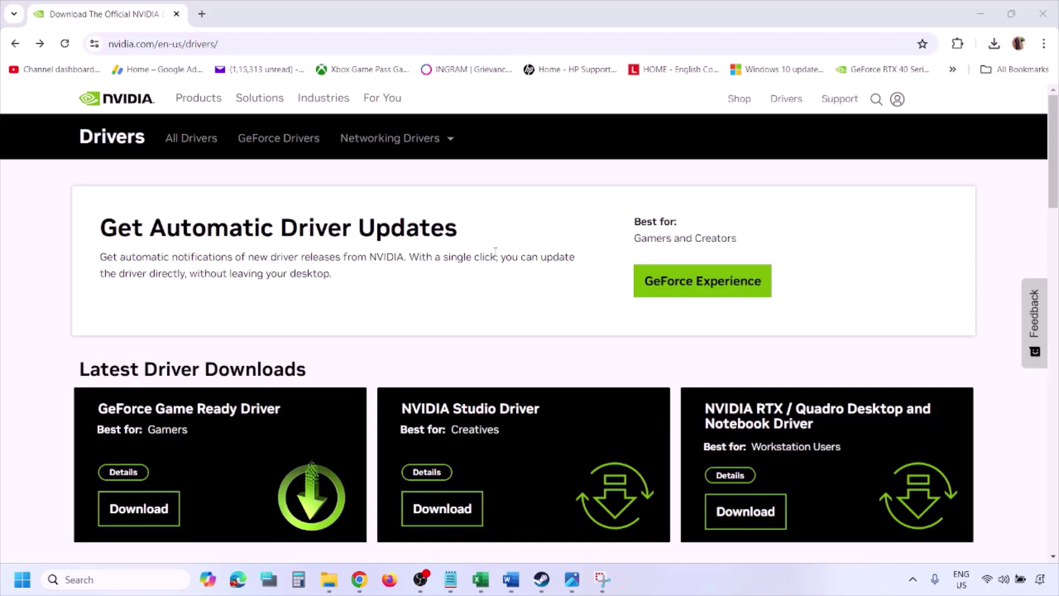
pyautogui.scroll(-8, 247, 338)
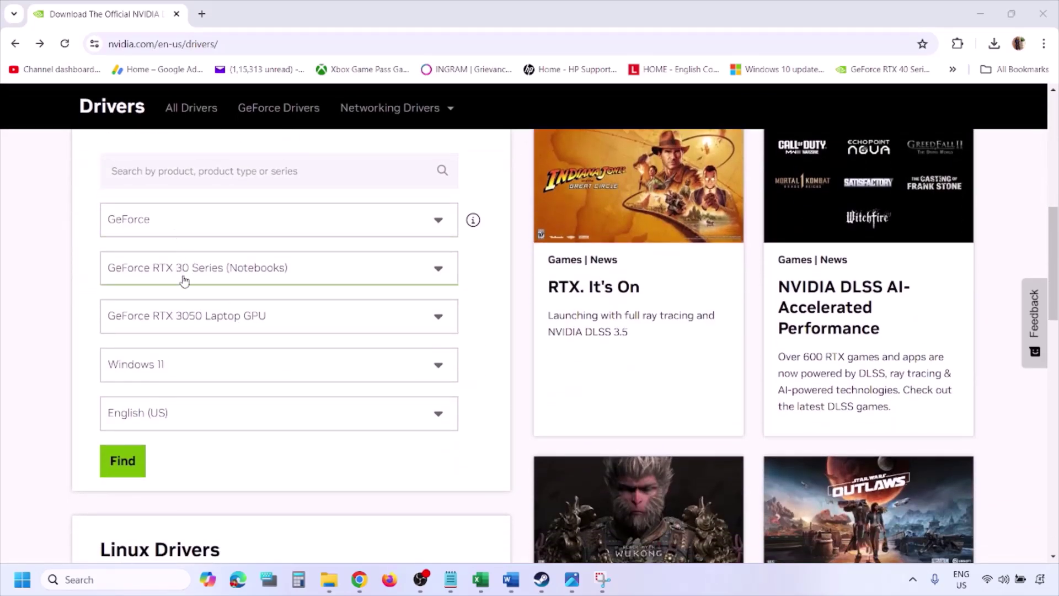
pyautogui.click(176, 369)
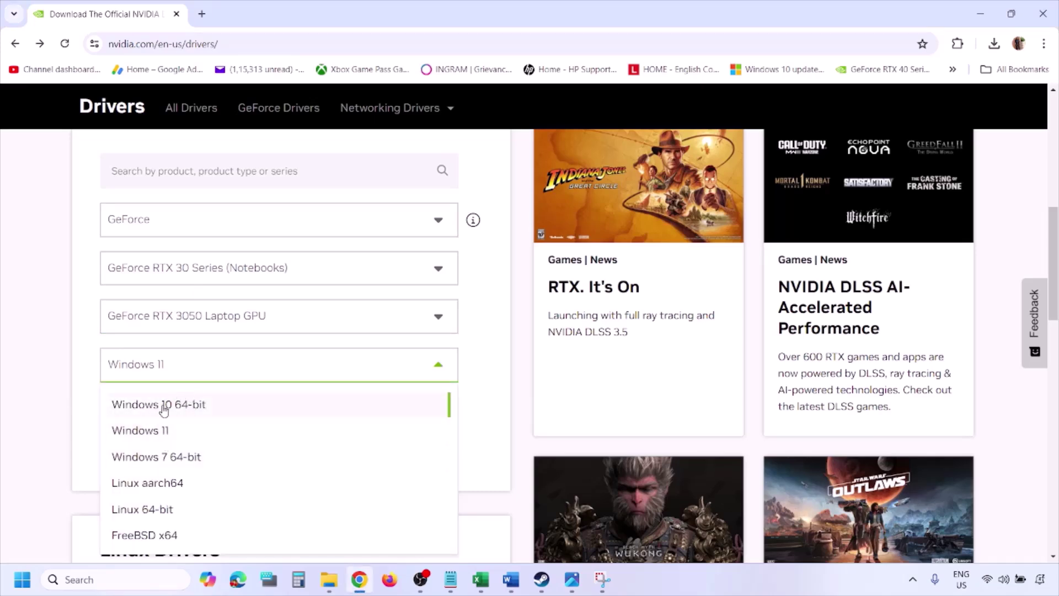
pyautogui.click(157, 433)
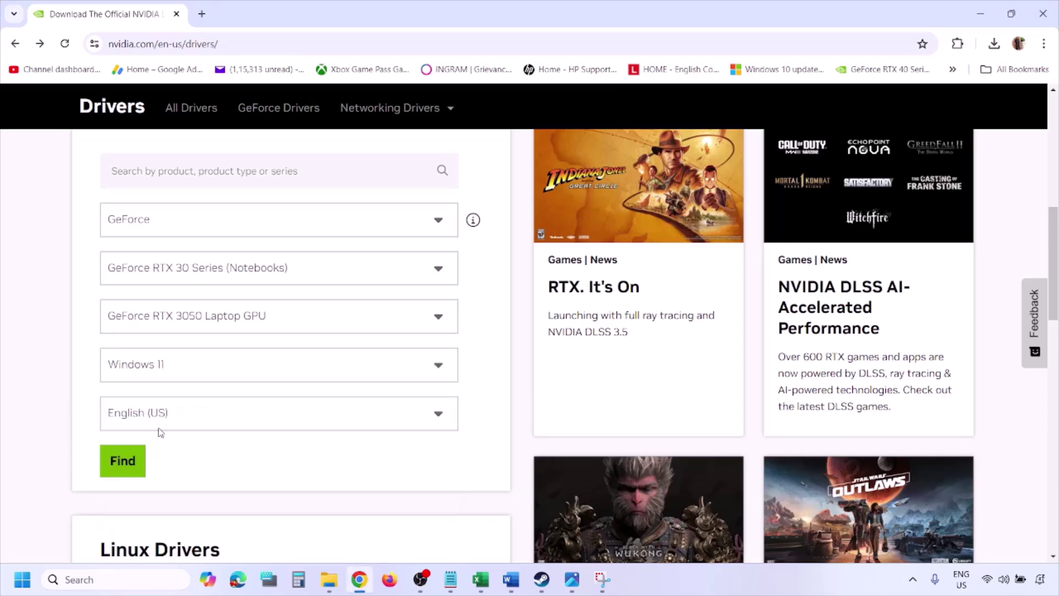
pyautogui.click(123, 462)
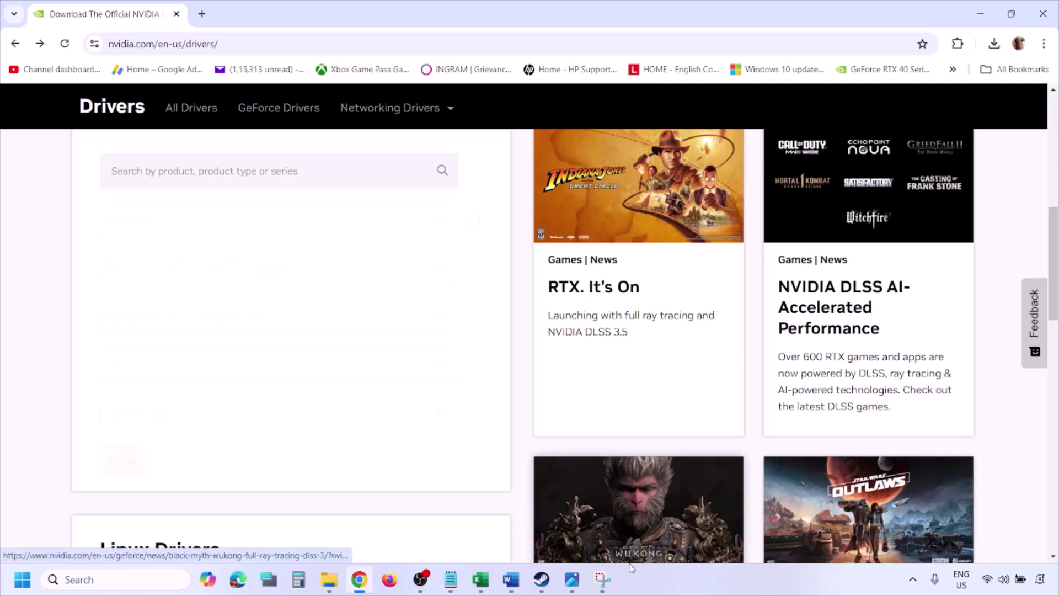
# - View the images 1.png to 5.png showing the NVIDIA driver download and clean installation, and open the computer's power options
pyautogui.click(573, 584)
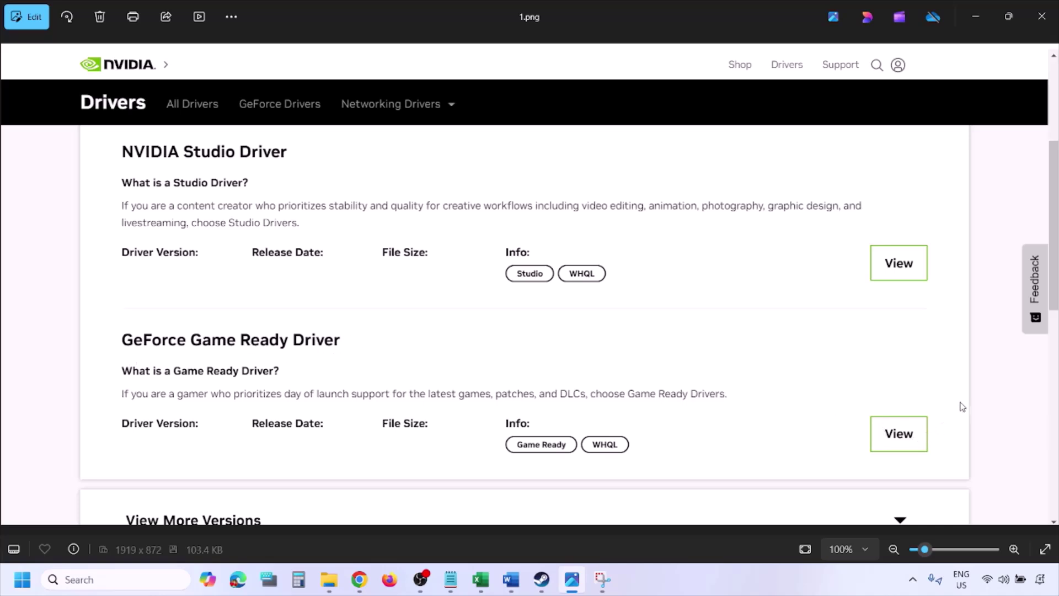
pyautogui.press('Right')
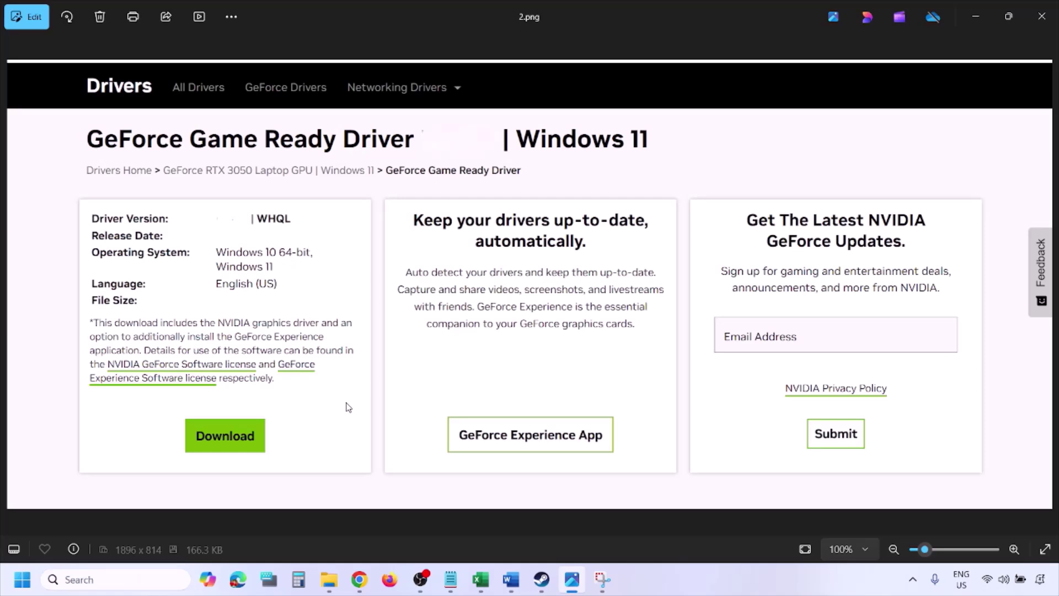
pyautogui.press('Right')
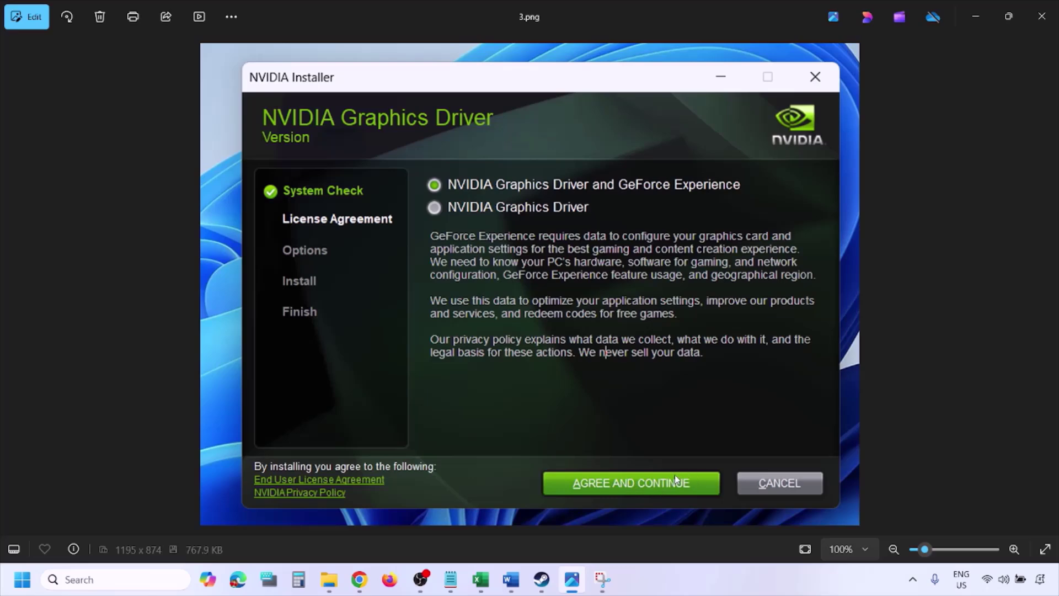
pyautogui.press('Right')
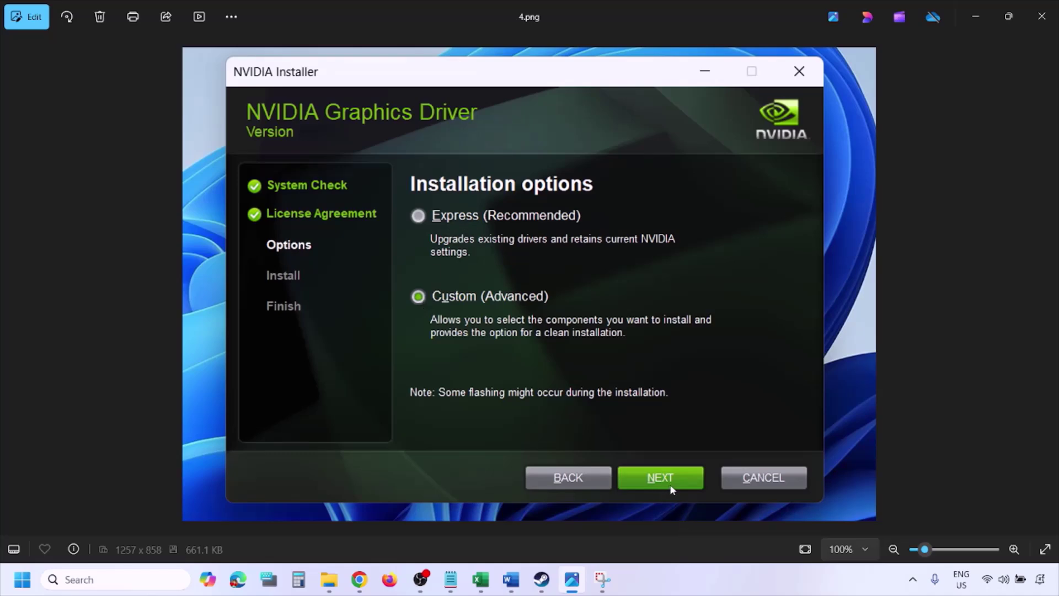
pyautogui.press('Right')
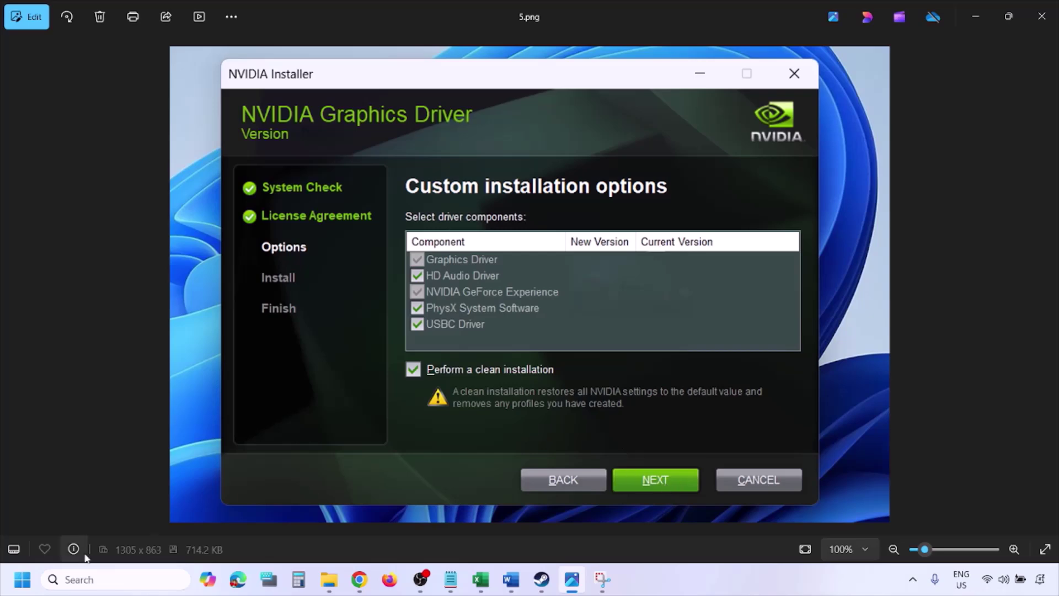
pyautogui.click(22, 580)
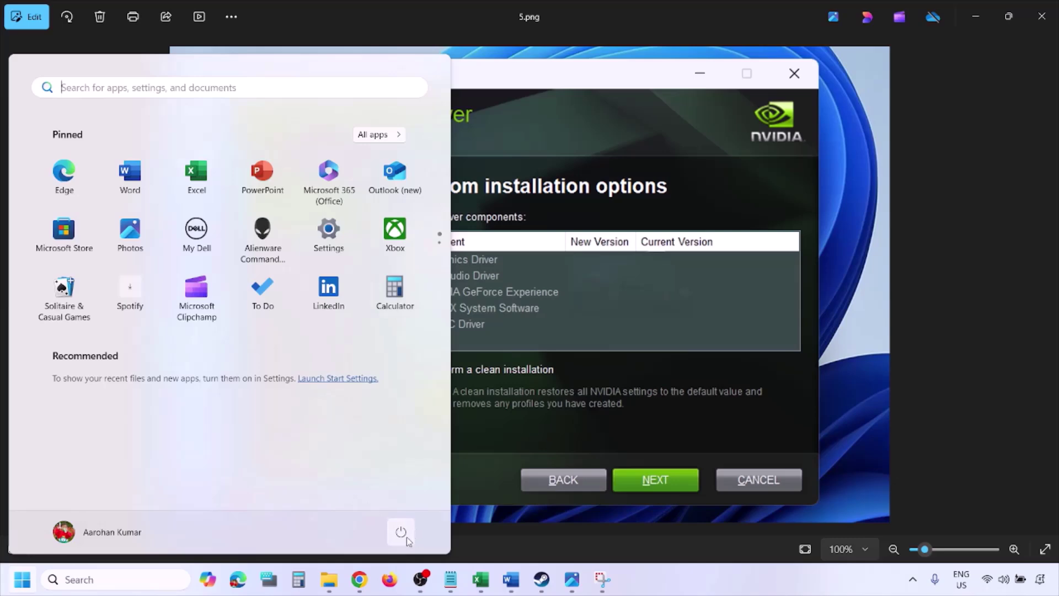
pyautogui.click(406, 536)
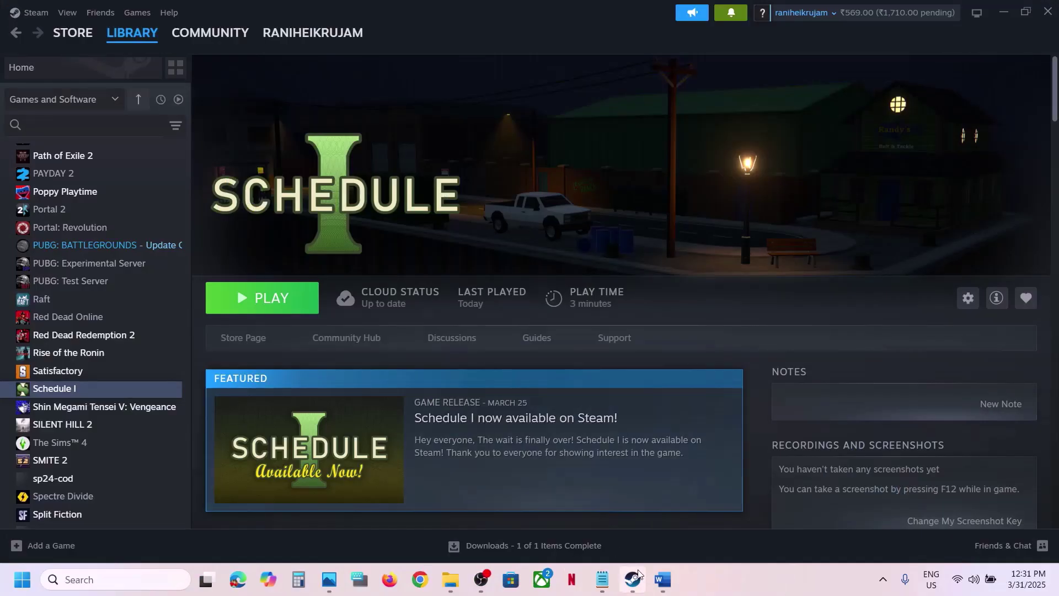
# - Return to the Word document and highlight the AMD support link and a word in Step 14's dedicated graphics card text
pyautogui.click(662, 579)
pyautogui.scroll(-1, 379, 397)
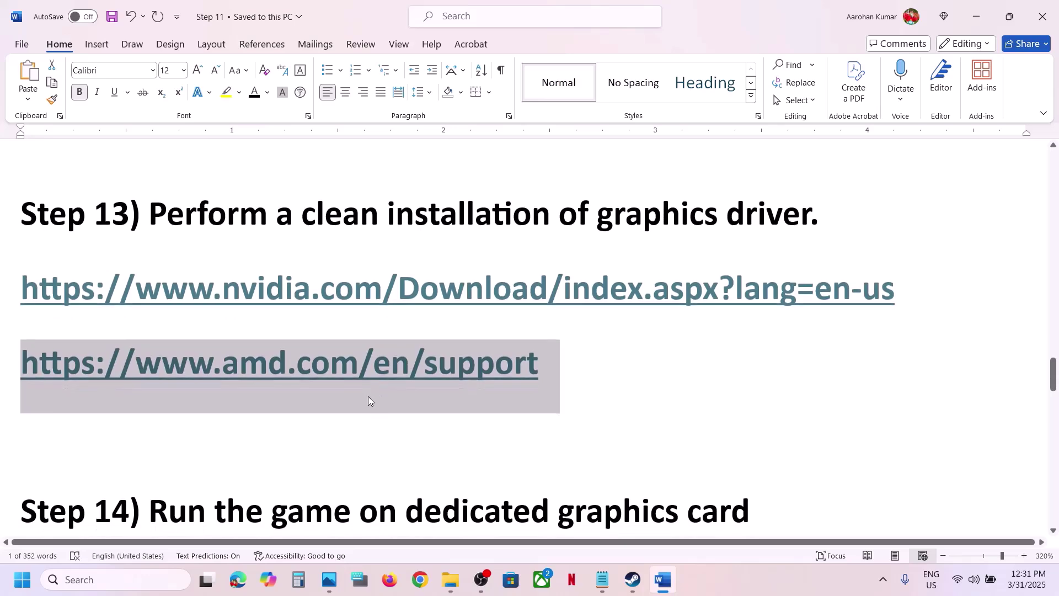
pyautogui.click(212, 365)
pyautogui.moveTo(134, 371); pyautogui.dragTo(527, 373)
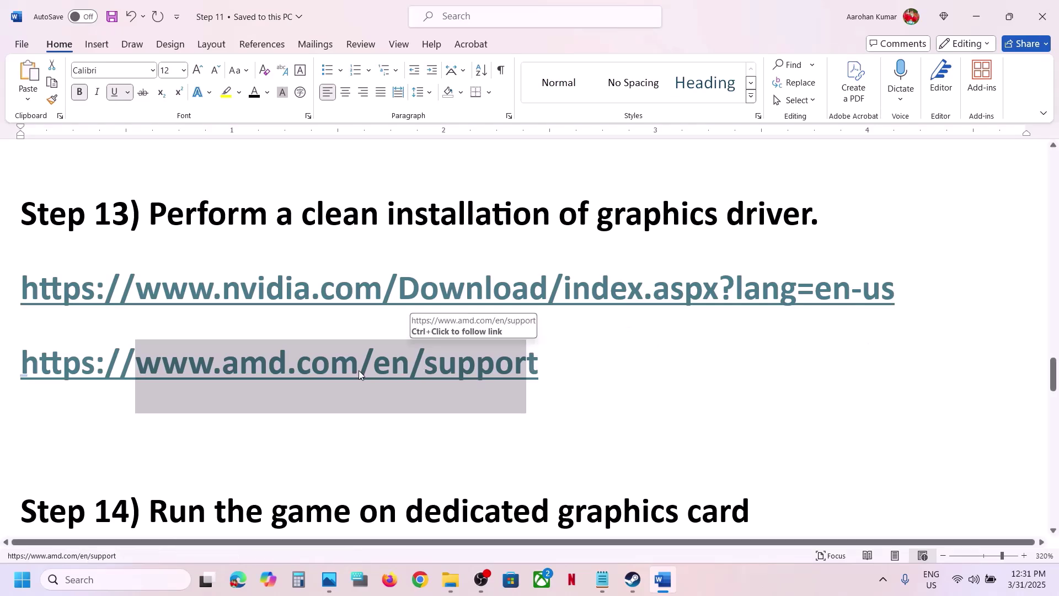
pyautogui.scroll(-1, 359, 372)
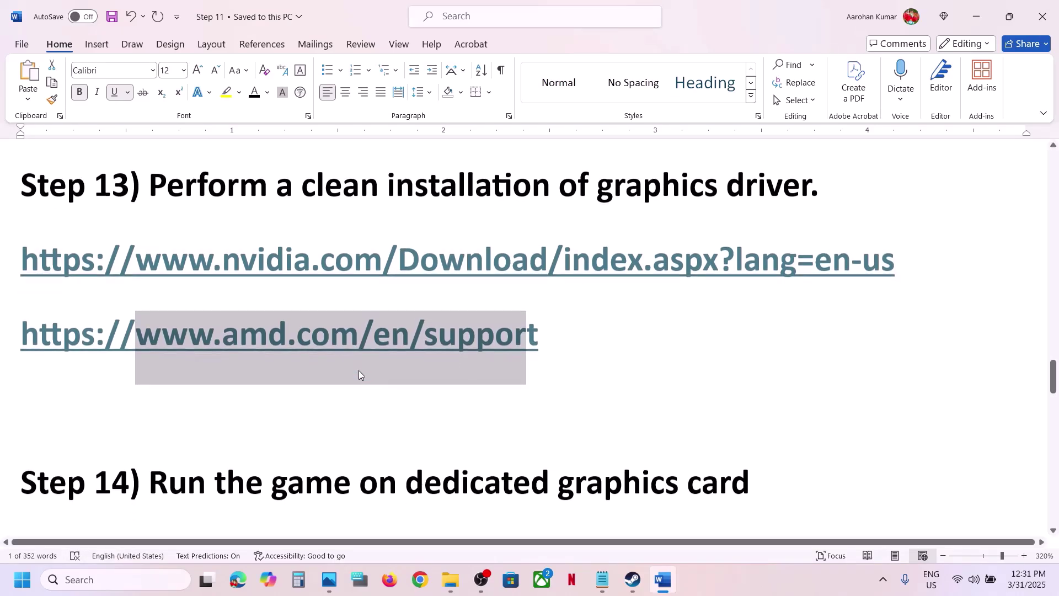
pyautogui.scroll(-3, 358, 375)
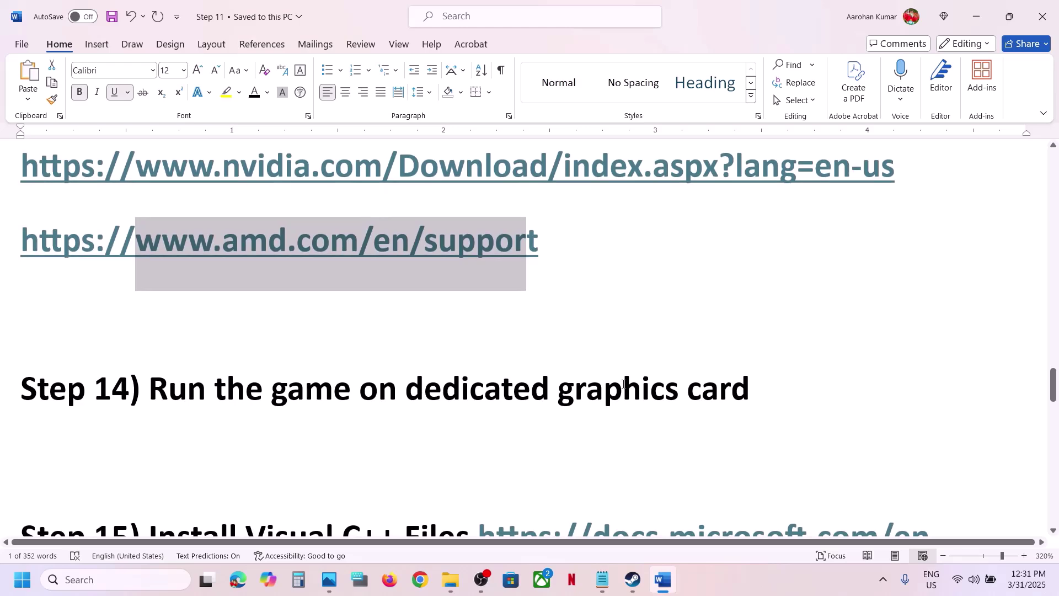
pyautogui.doubleClick(624, 385)
# - Search Windows for "graphics settings" and open the Graphics settings page
pyautogui.click(131, 580)
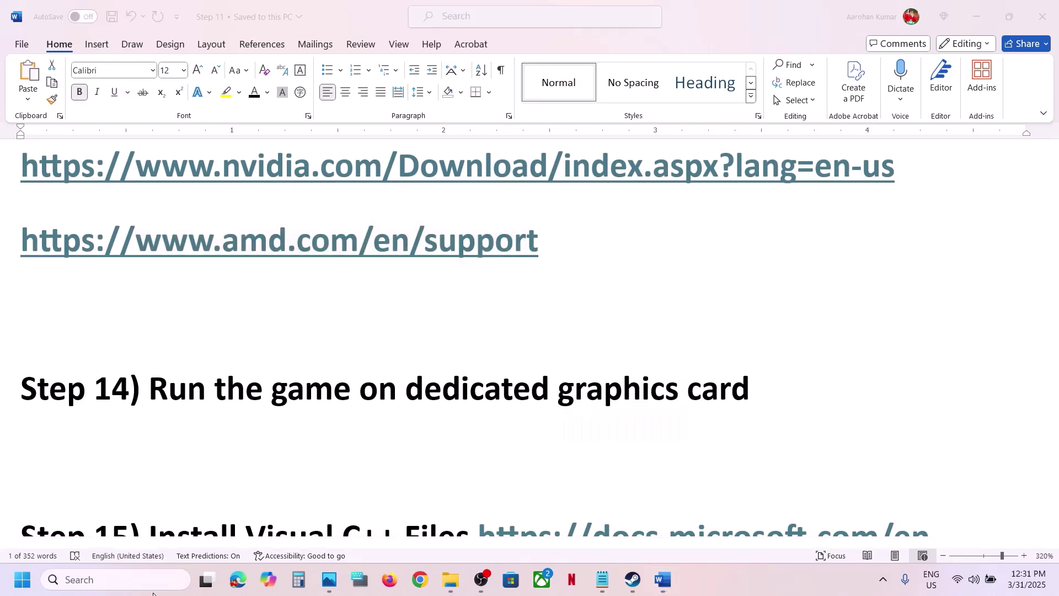
pyautogui.write('graphics settings')
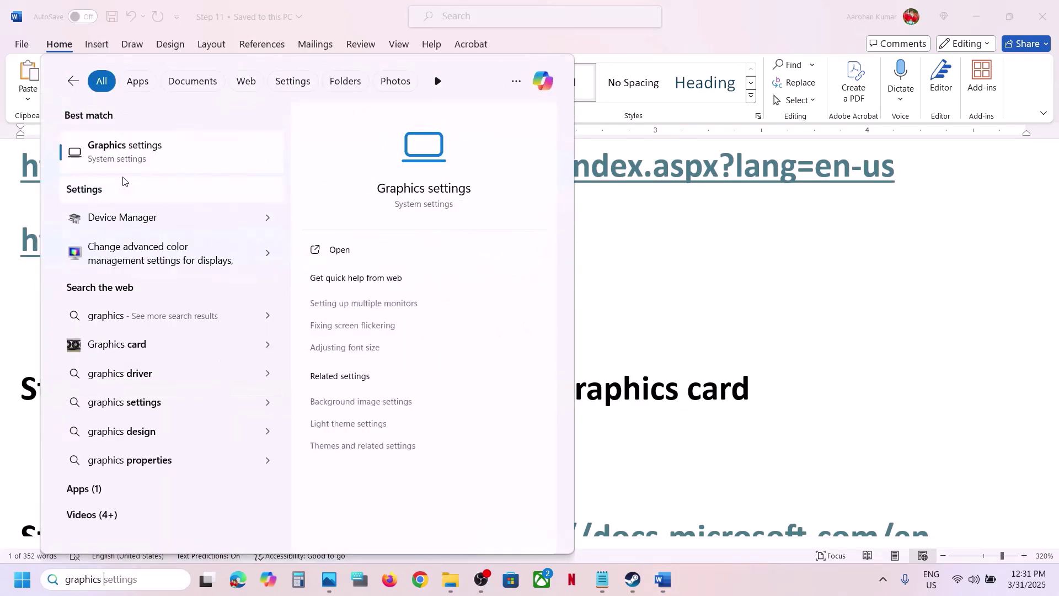
pyautogui.click(116, 157)
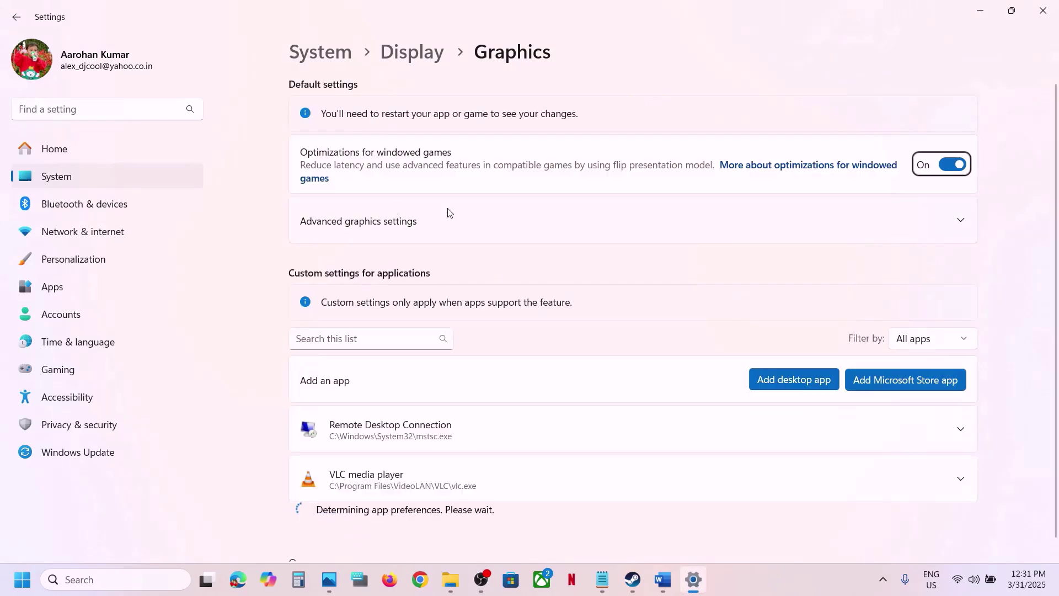
# - Add the Schedule I application from Steam's common\Schedule I folder to the custom graphics settings as a desktop app
pyautogui.click(805, 376)
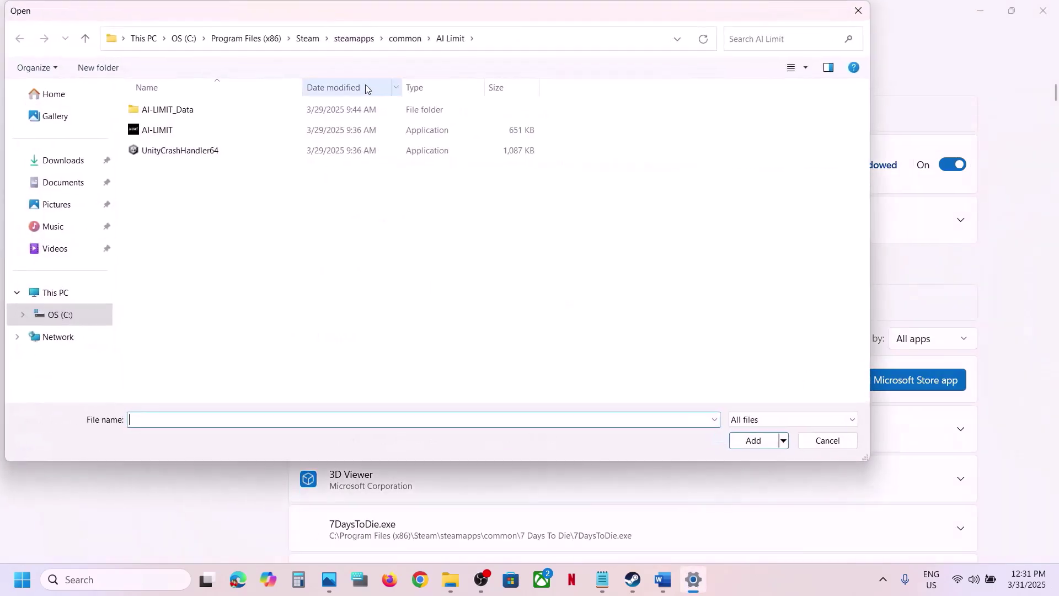
pyautogui.click(404, 39)
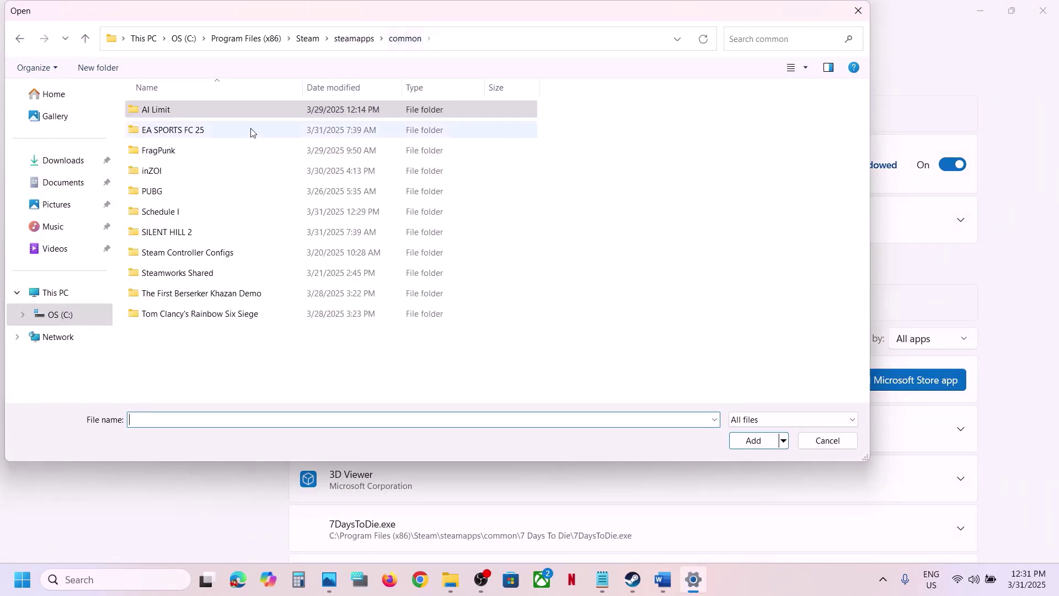
pyautogui.click(171, 217)
pyautogui.doubleClick(171, 216)
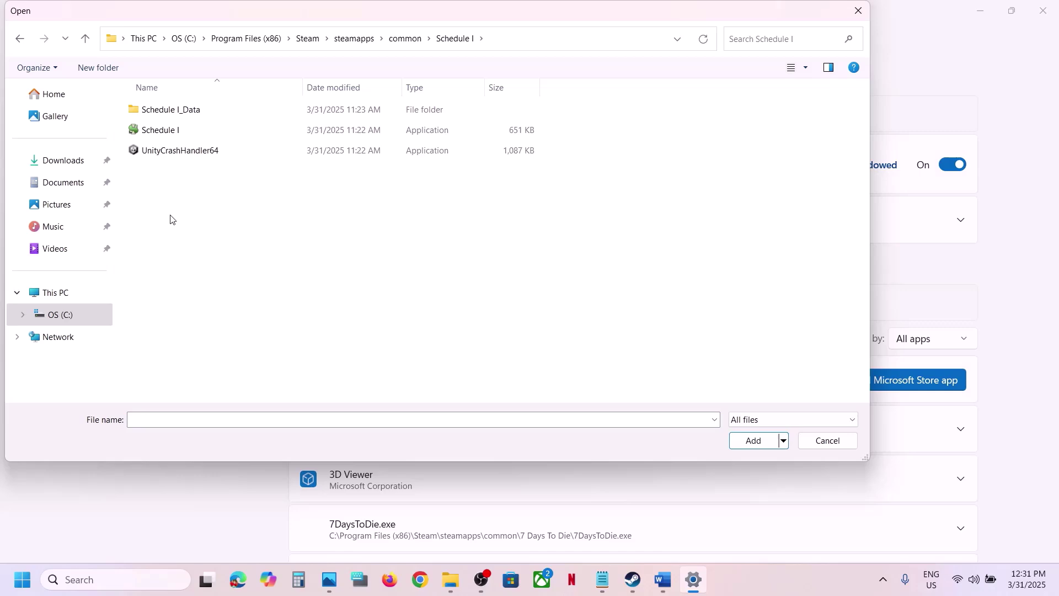
pyautogui.click(161, 134)
pyautogui.click(751, 441)
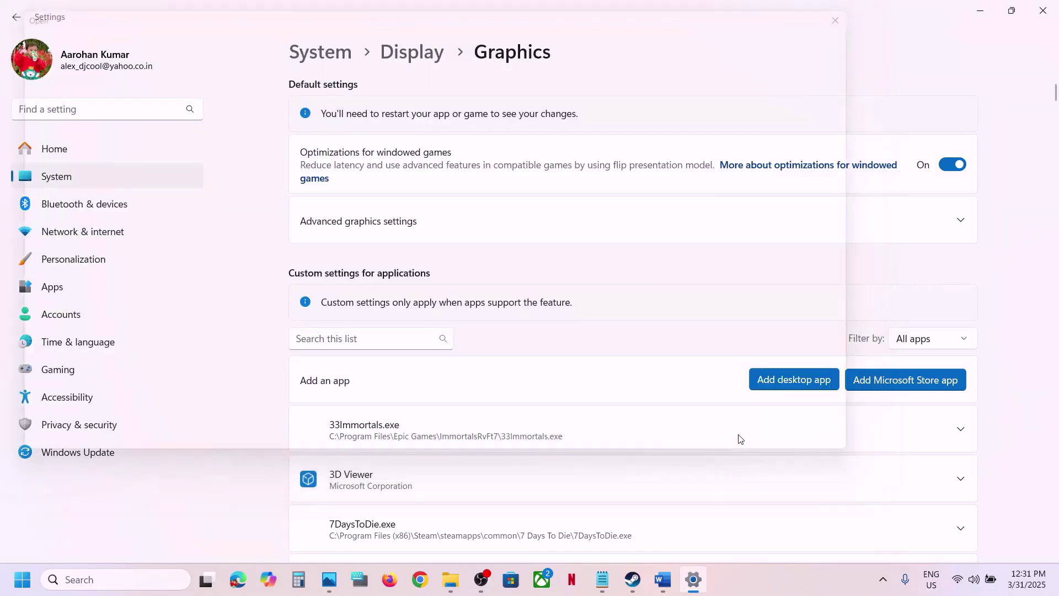
# - Set Schedule I's GPU preference to High Performance (NVIDIA GeForce RTX 3050 Laptop GPU) and close Settings
pyautogui.scroll(-20, 591, 446)
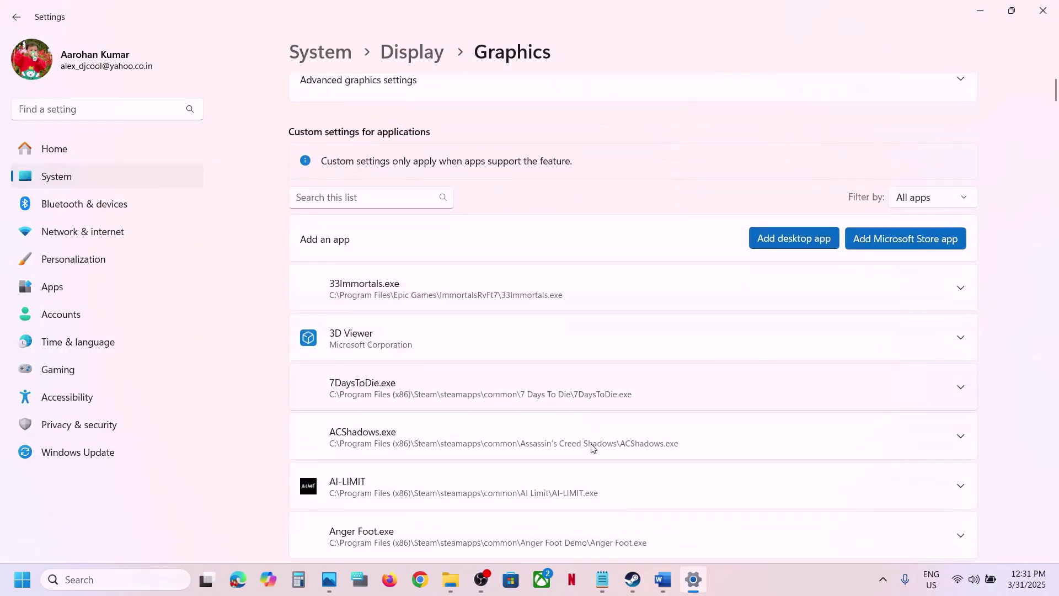
pyautogui.scroll(-20, 591, 447)
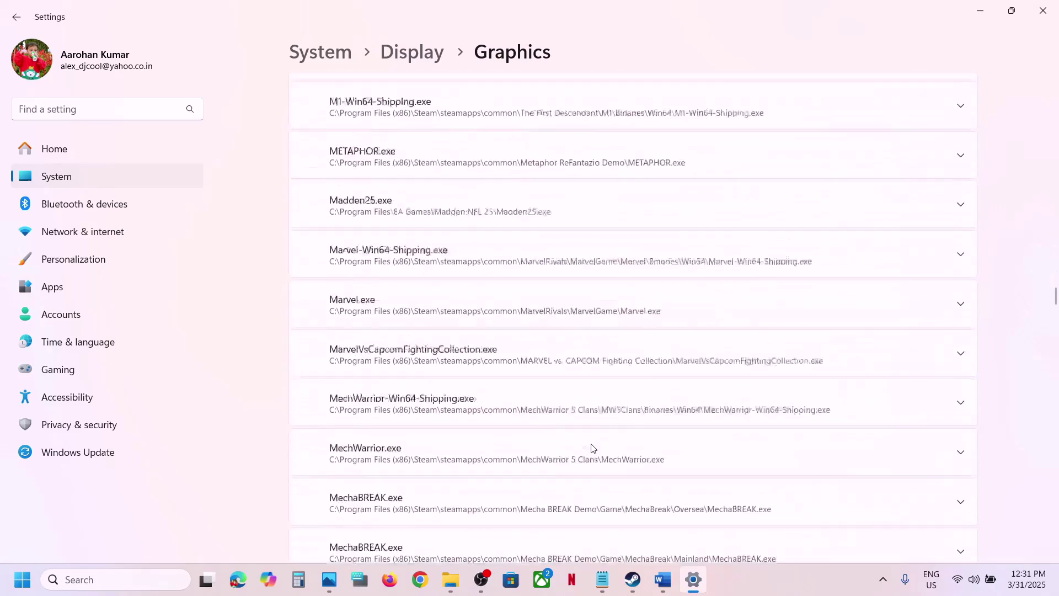
pyautogui.scroll(-20, 591, 447)
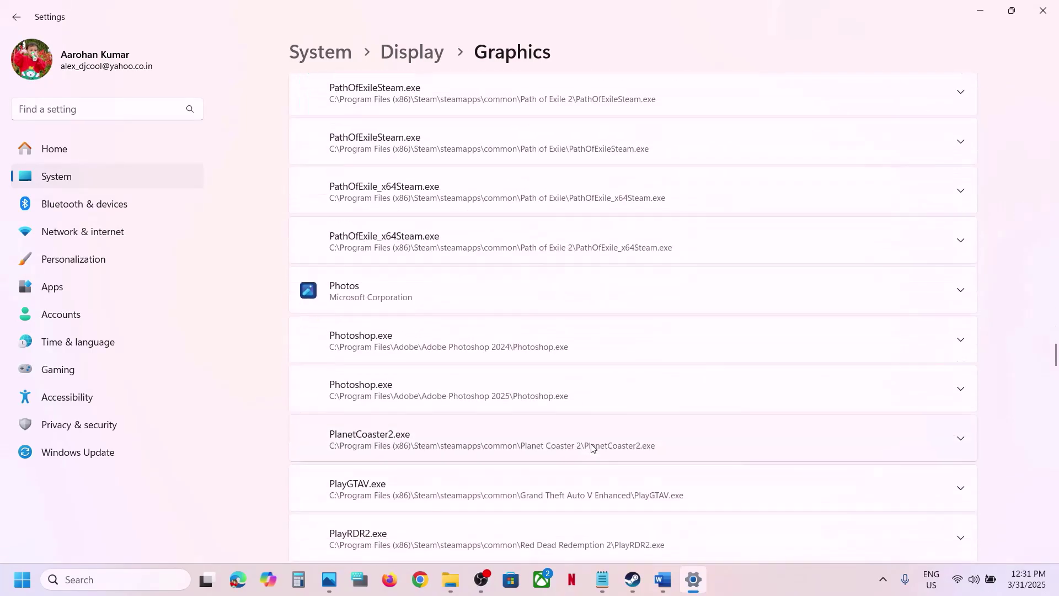
pyautogui.scroll(12, 591, 447)
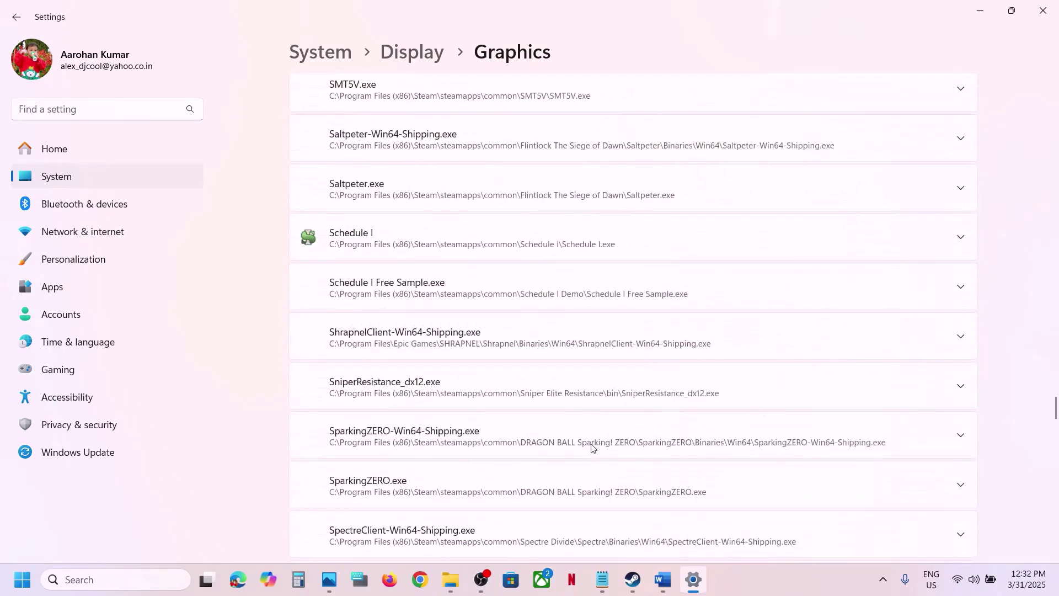
pyautogui.click(415, 320)
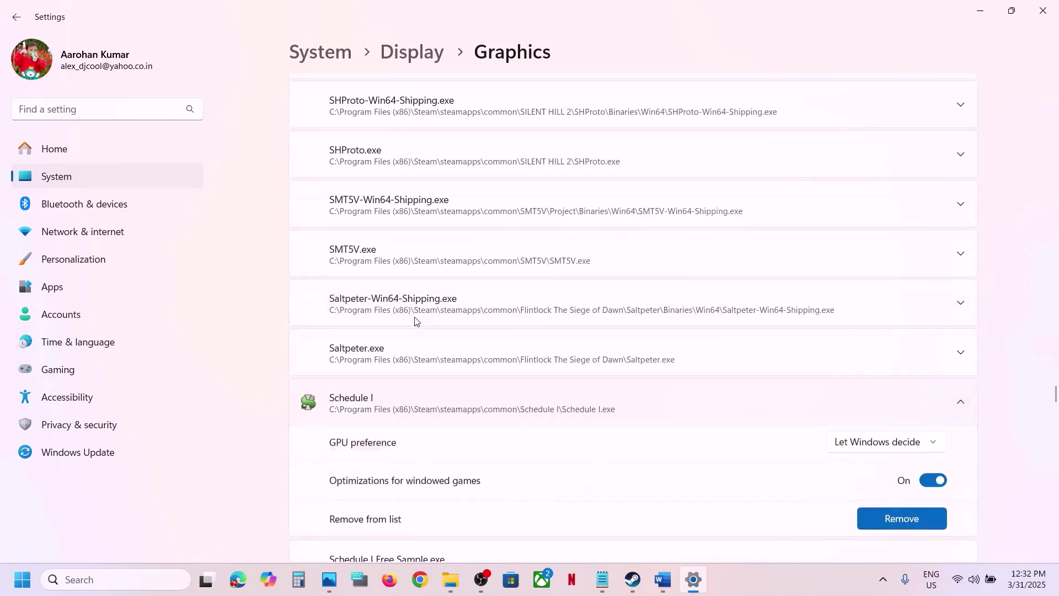
pyautogui.scroll(-3, 742, 433)
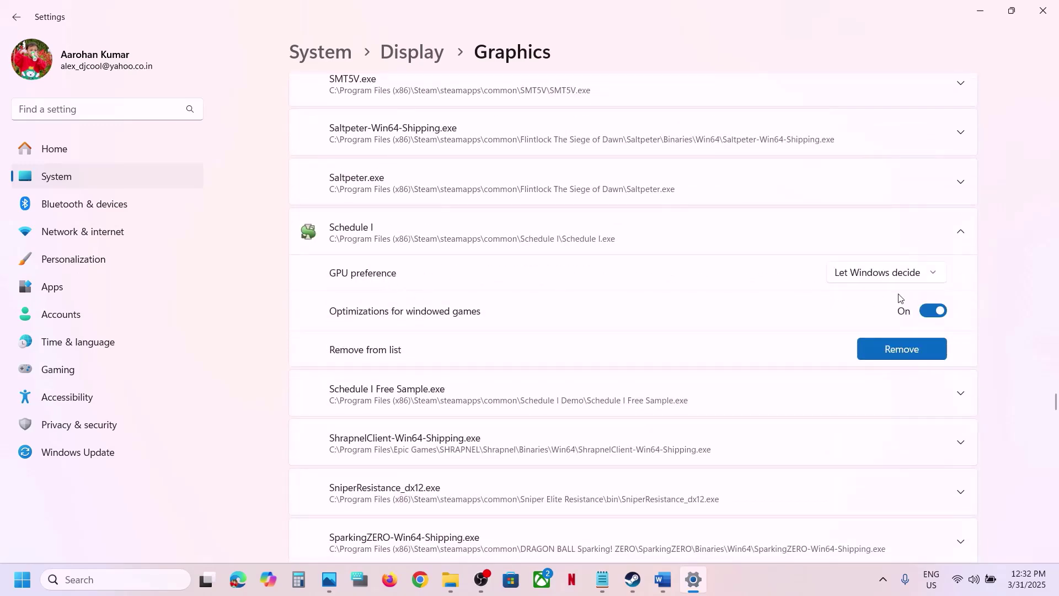
pyautogui.click(883, 274)
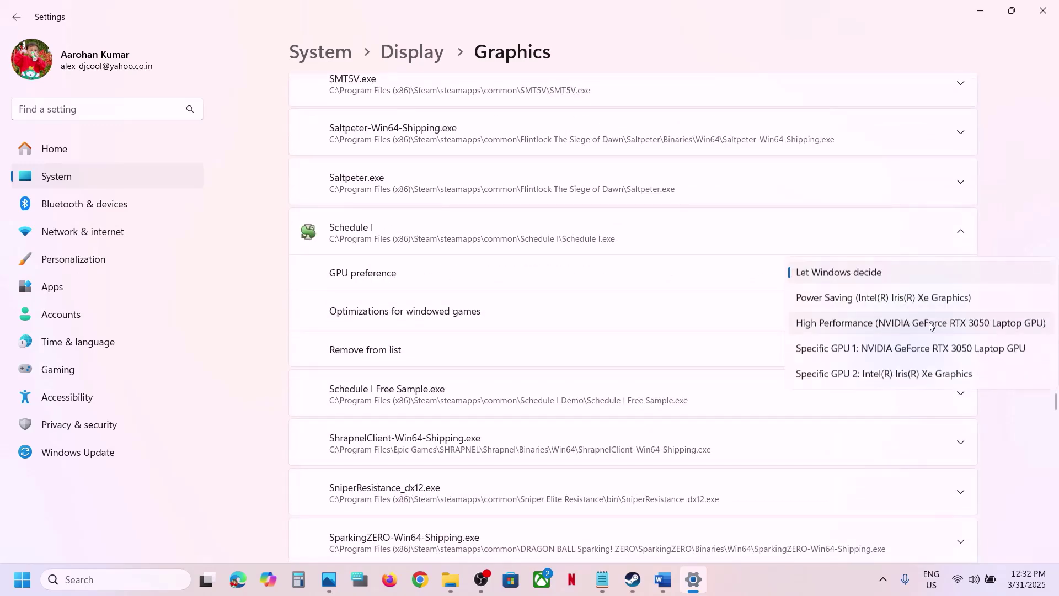
pyautogui.click(877, 324)
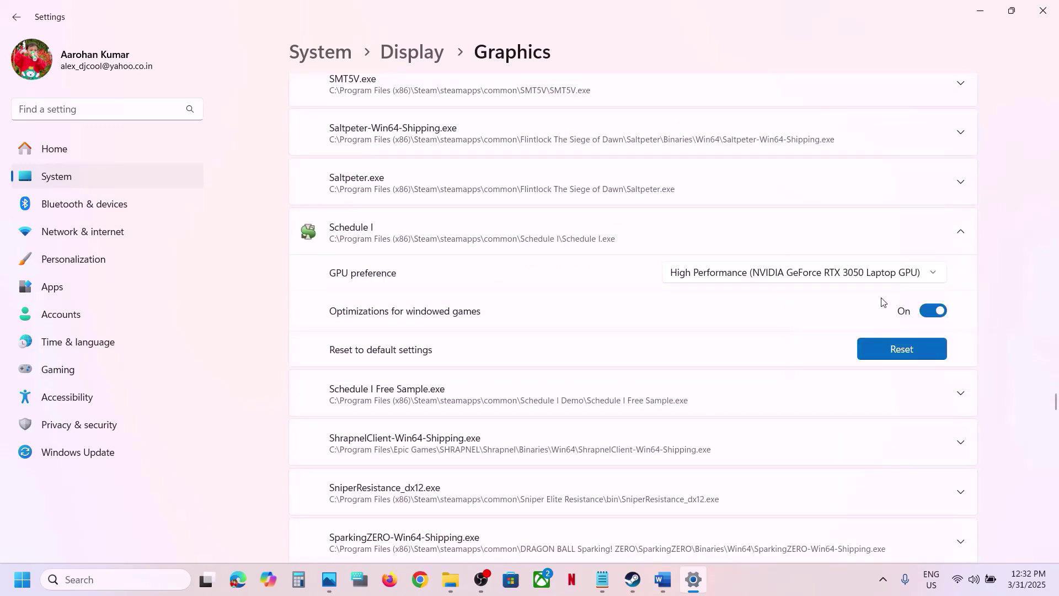
pyautogui.click(1042, 10)
# - Copy the Visual C++ download link from Step 15 of the Word document and open it in Chrome
pyautogui.scroll(-3, 557, 426)
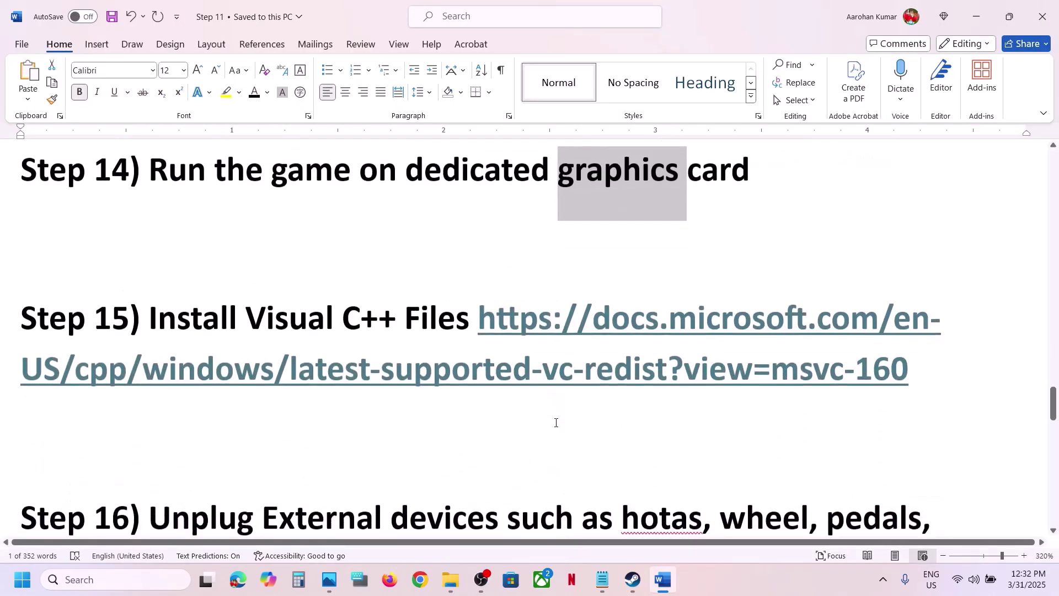
pyautogui.moveTo(939, 361); pyautogui.dragTo(477, 312)
pyautogui.hotkey('ctrl', 'c')
pyautogui.click(420, 579)
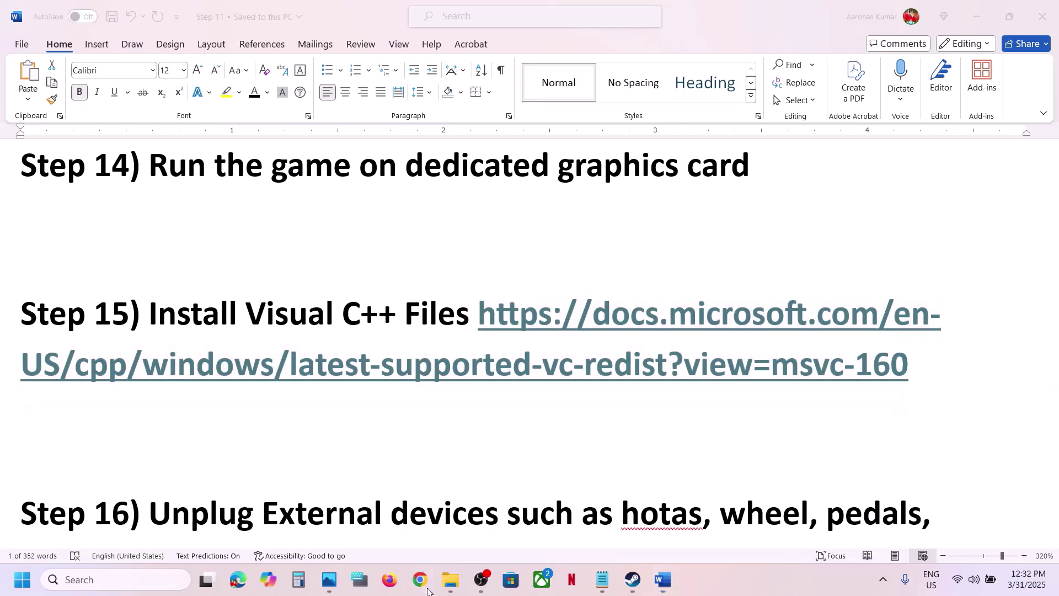
pyautogui.hotkey('ctrl', 'v')
pyautogui.press('Return')
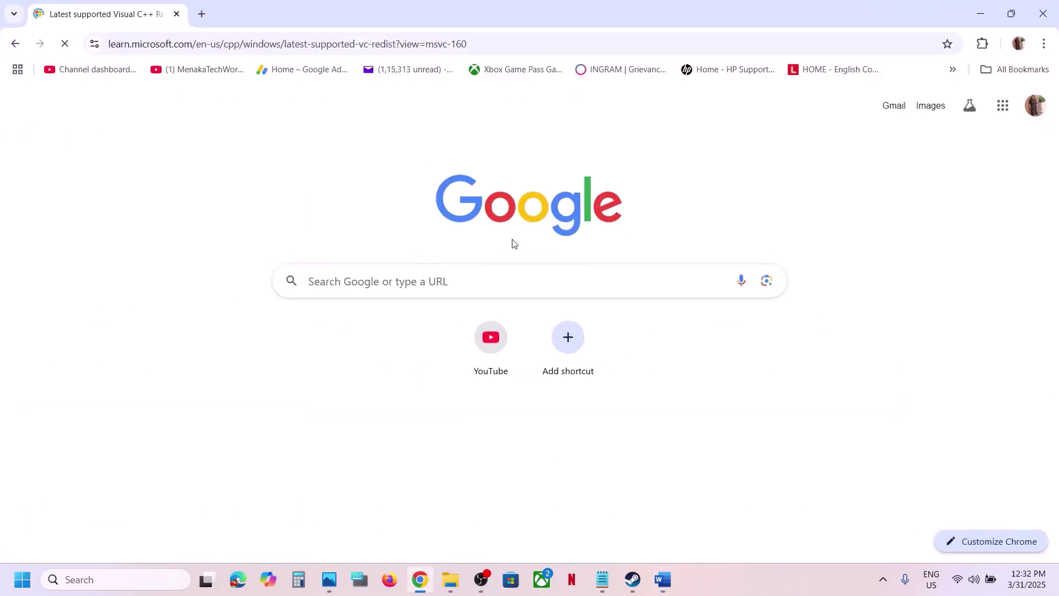
# - Examine the Visual C++ Redistributable page's Visual Studio 2015–2022 section and highlight the X86 and X64 architectures
pyautogui.scroll(-10, 503, 267)
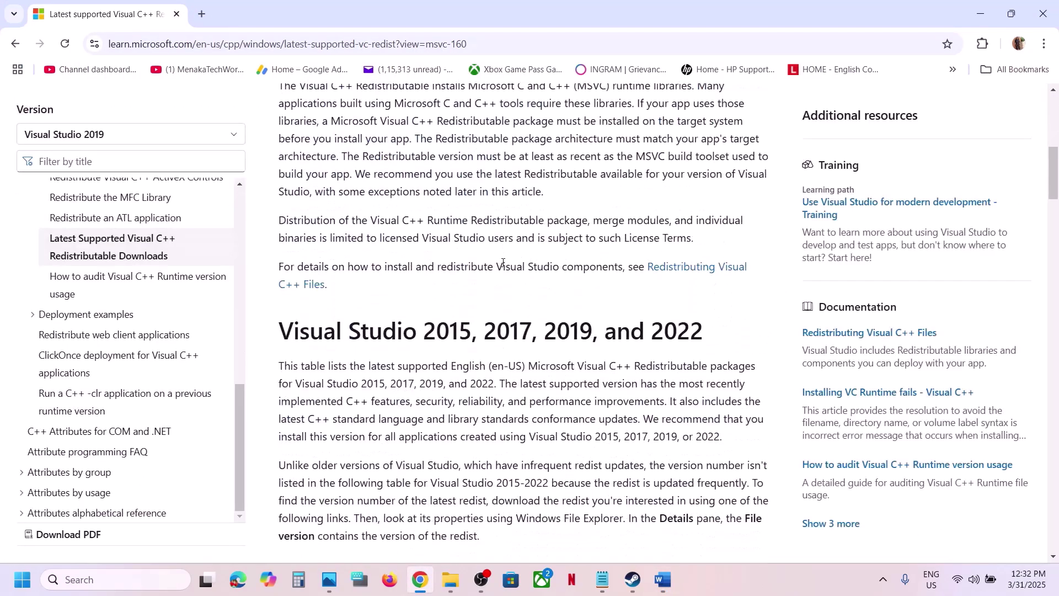
pyautogui.moveTo(331, 213); pyautogui.dragTo(644, 215)
pyautogui.scroll(-6, 640, 231)
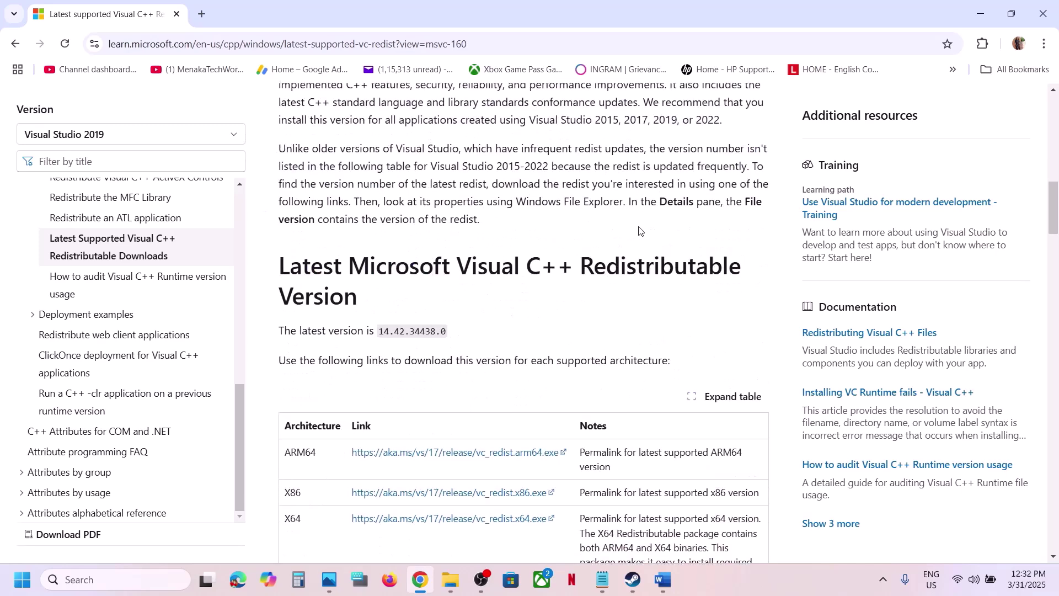
pyautogui.doubleClick(296, 288)
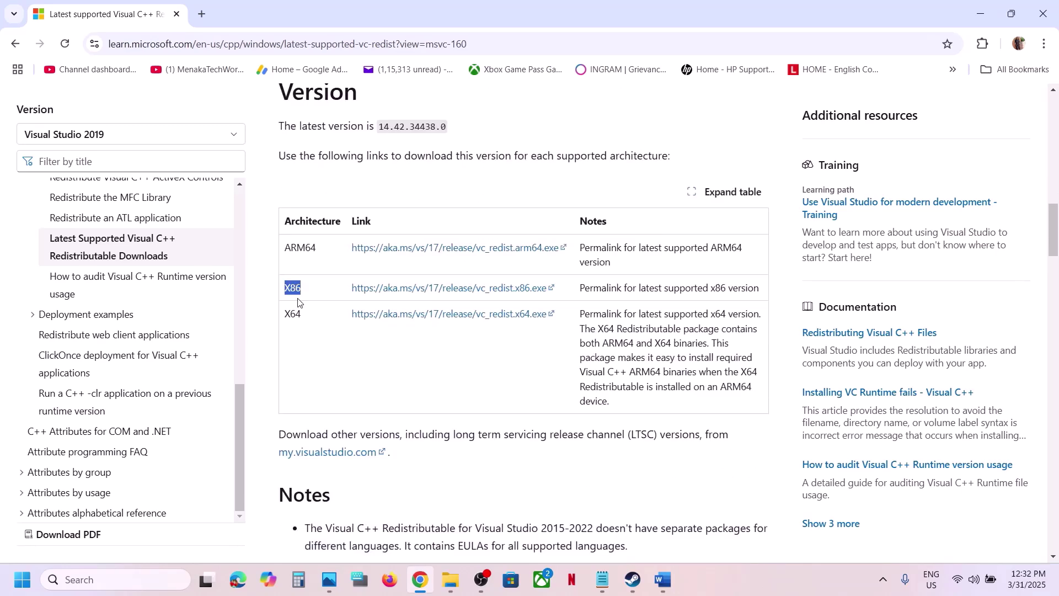
pyautogui.doubleClick(292, 314)
# - Download the X86 Visual C++ Redistributable, run its installer and start the repair
pyautogui.click(296, 290)
pyautogui.doubleClick(296, 290)
pyautogui.click(478, 292)
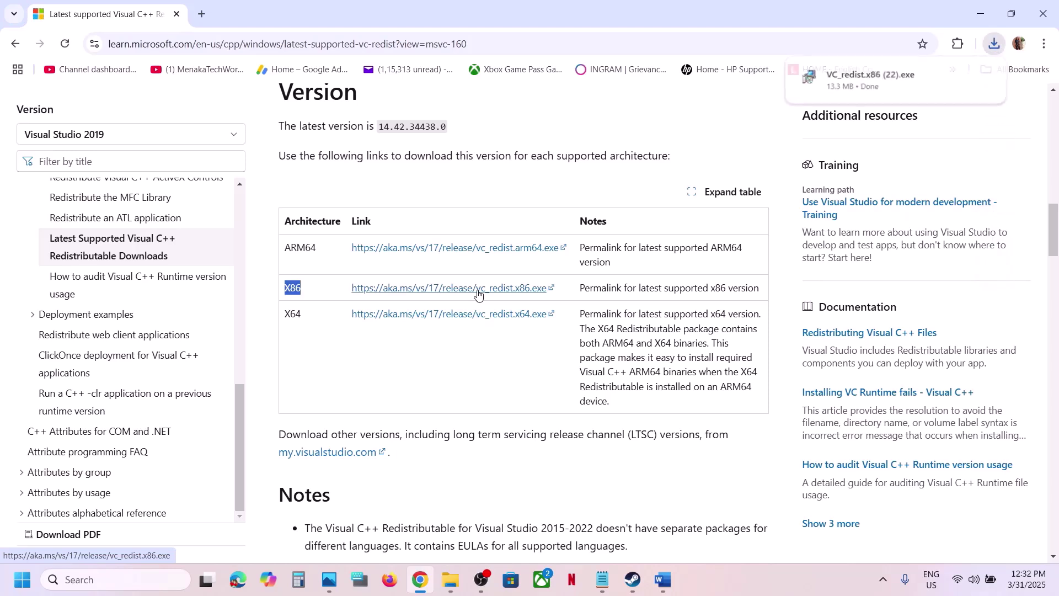
pyautogui.click(881, 82)
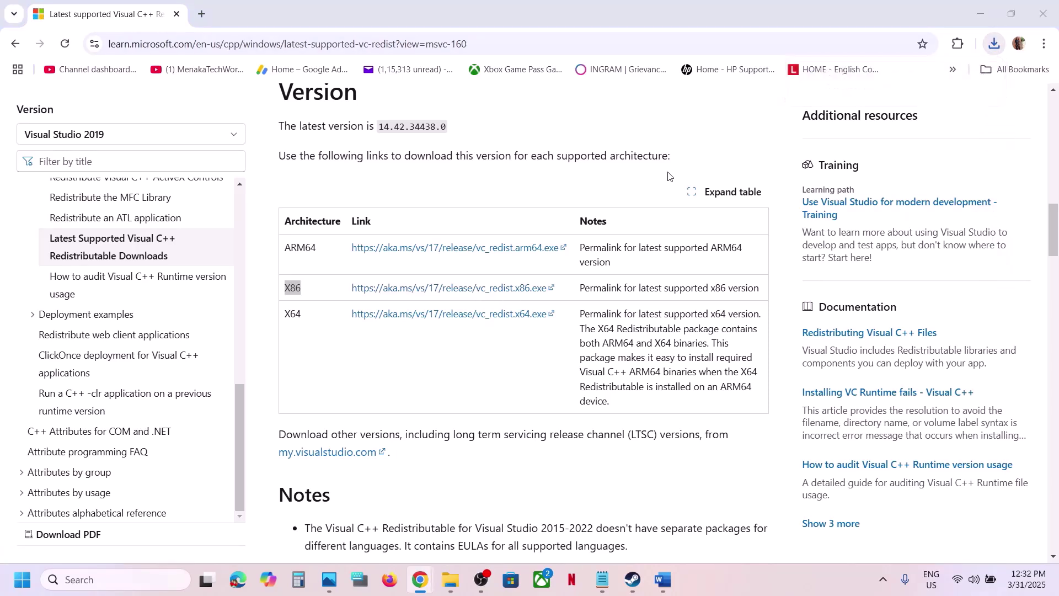
pyautogui.click(545, 364)
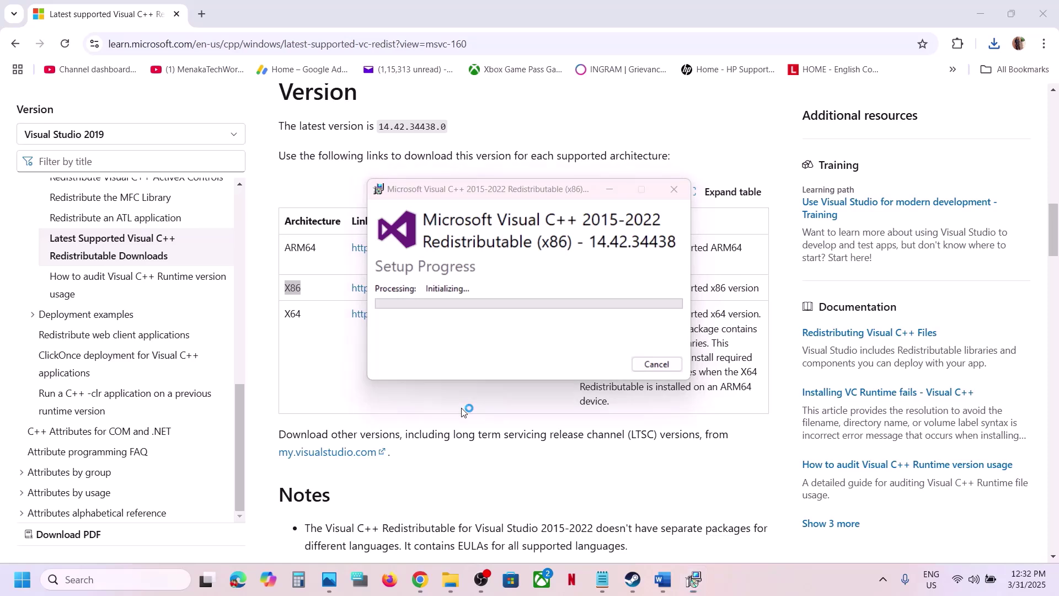
# - Download the X64 Visual C++ Redistributable and start its repair, placing the x64 and x86 setup windows side by side
pyautogui.click(294, 316)
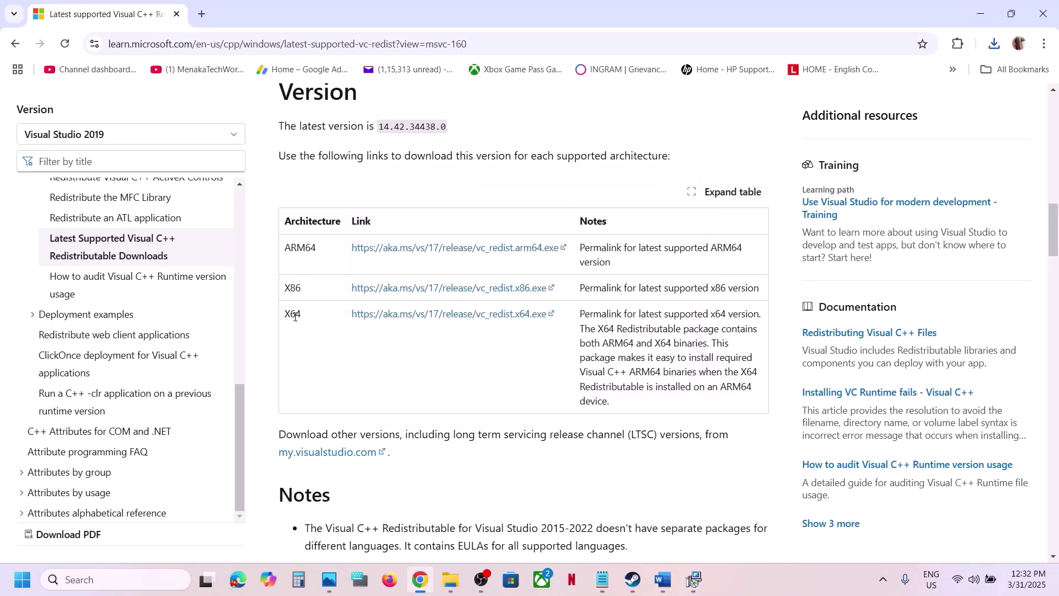
pyautogui.doubleClick(293, 314)
pyautogui.click(436, 316)
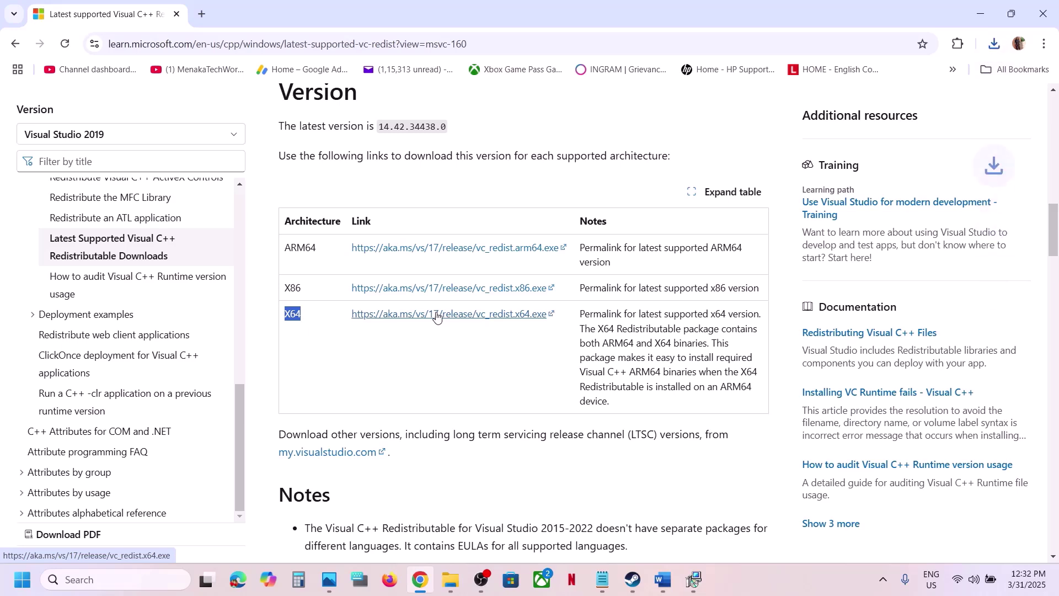
pyautogui.click(996, 48)
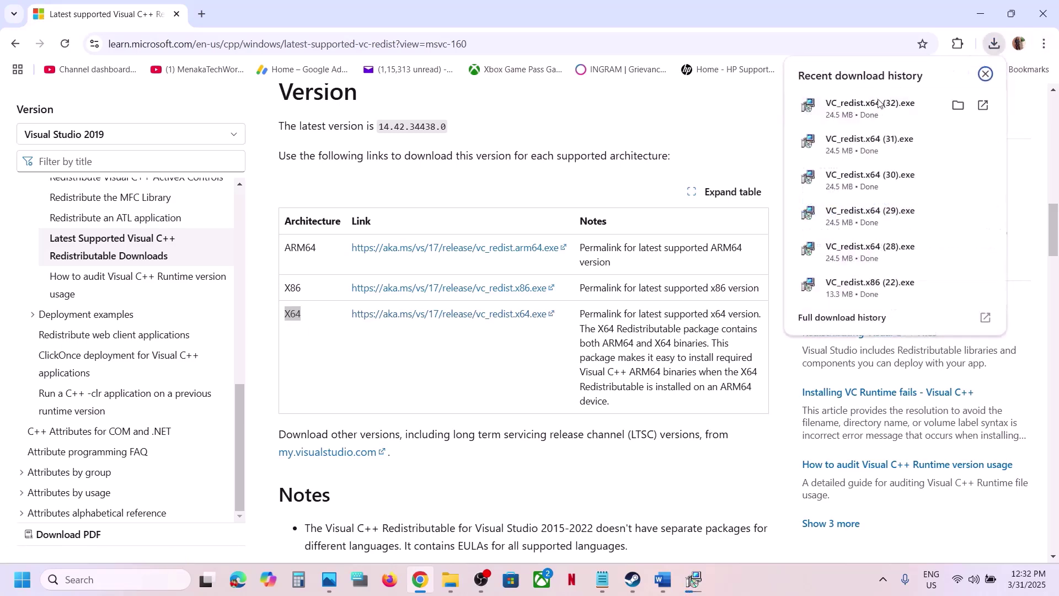
pyautogui.click(871, 111)
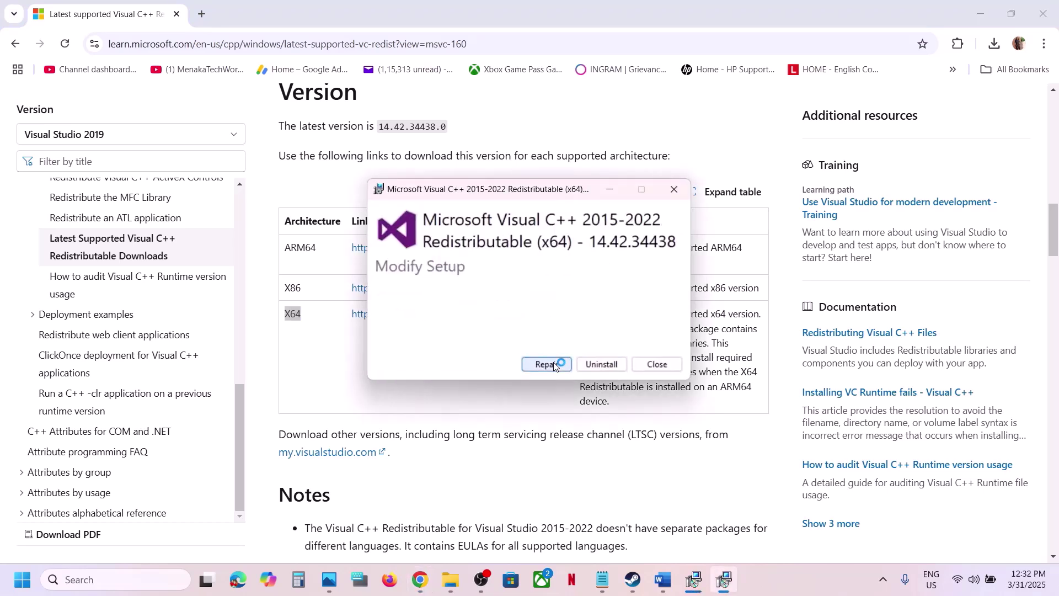
pyautogui.click(551, 364)
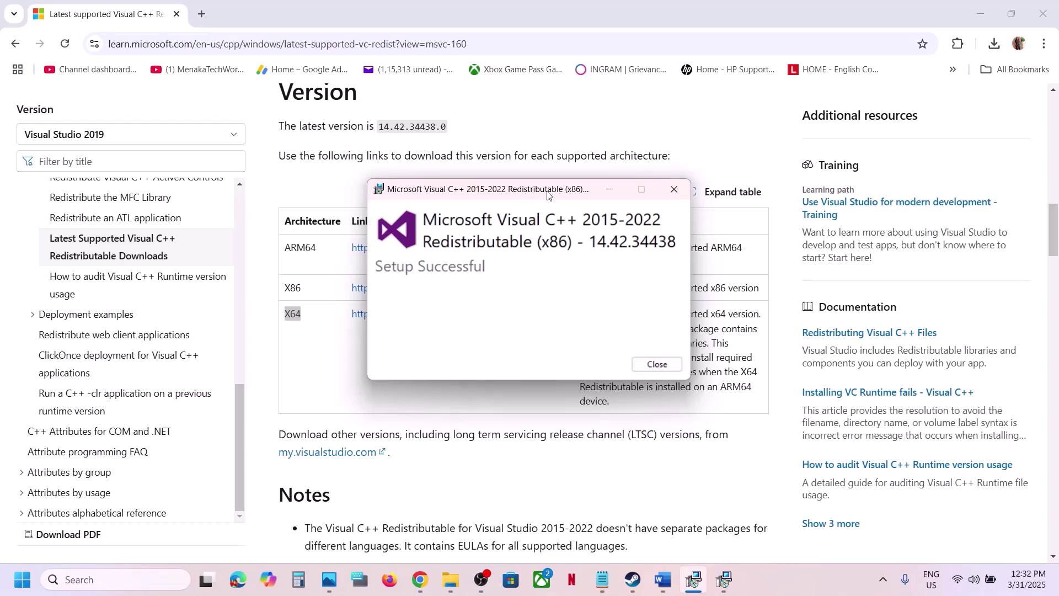
pyautogui.moveTo(548, 194); pyautogui.dragTo(838, 214)
pyautogui.moveTo(545, 191); pyautogui.dragTo(414, 219)
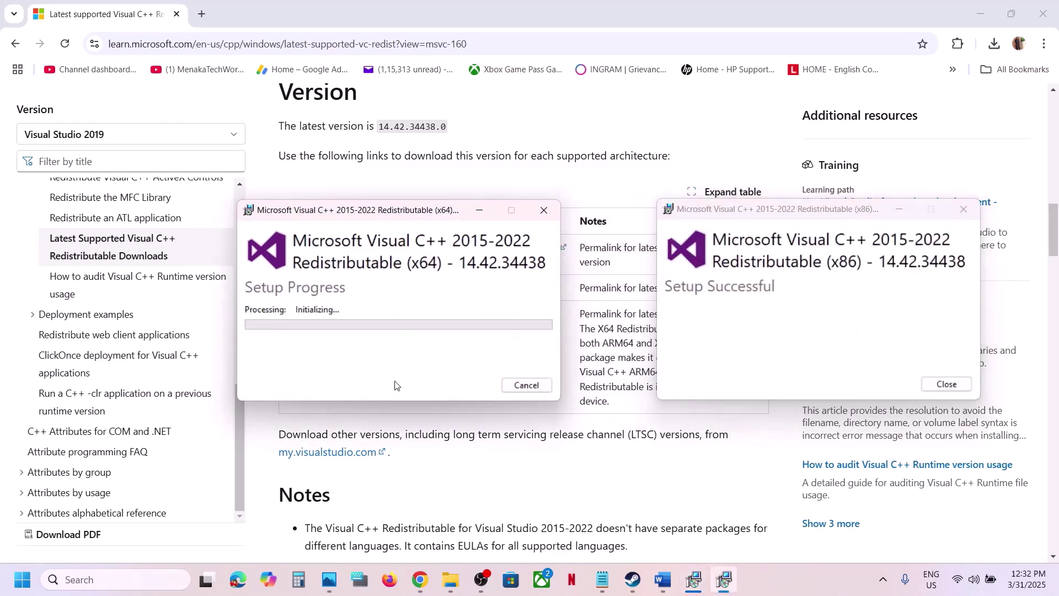
# - Show the computer's Restart option and switch to Steam to view the Schedule I library page
pyautogui.click(24, 579)
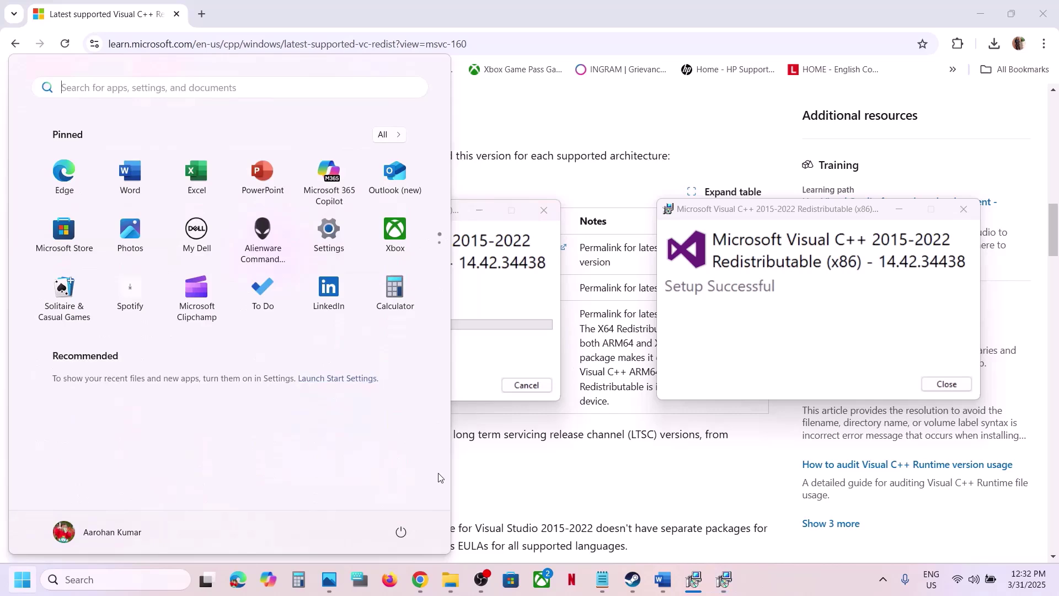
pyautogui.click(400, 531)
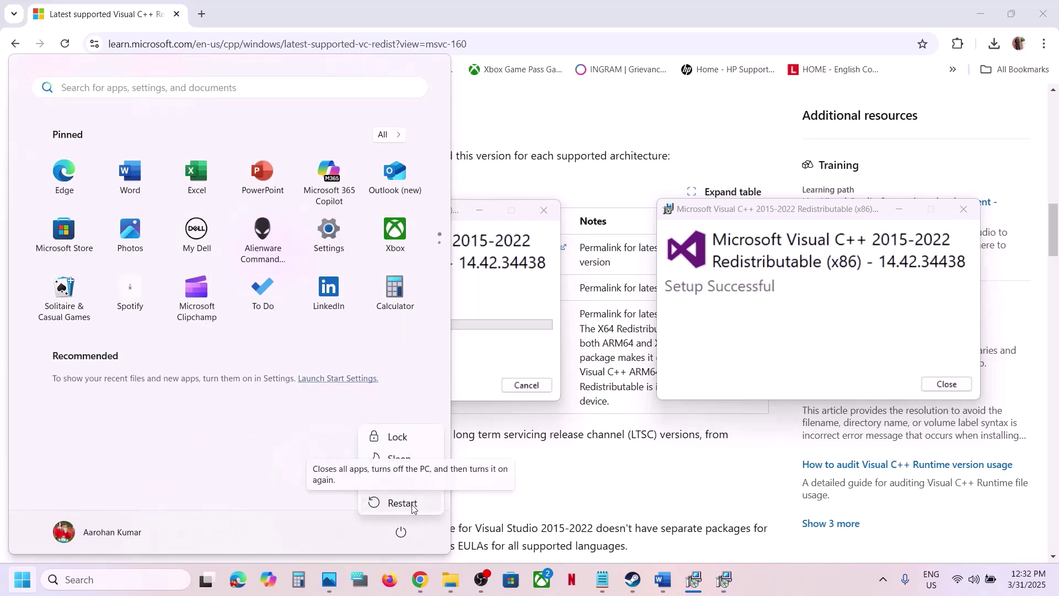
pyautogui.click(633, 580)
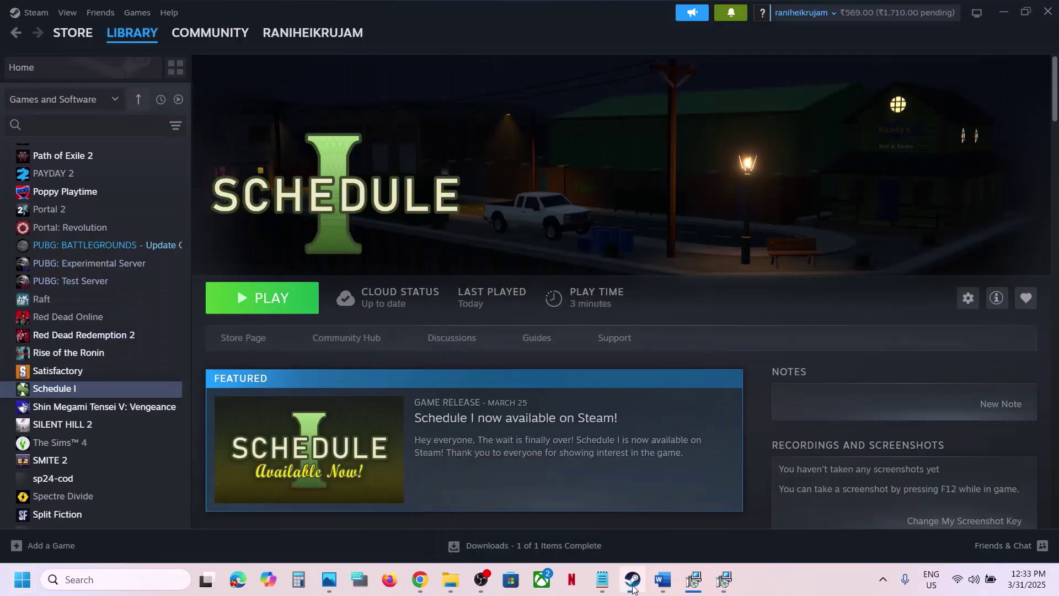
# - Return to the Word document and highlight Step 16's text on unplugging external devices and disconnecting multiple monitors
pyautogui.click(663, 580)
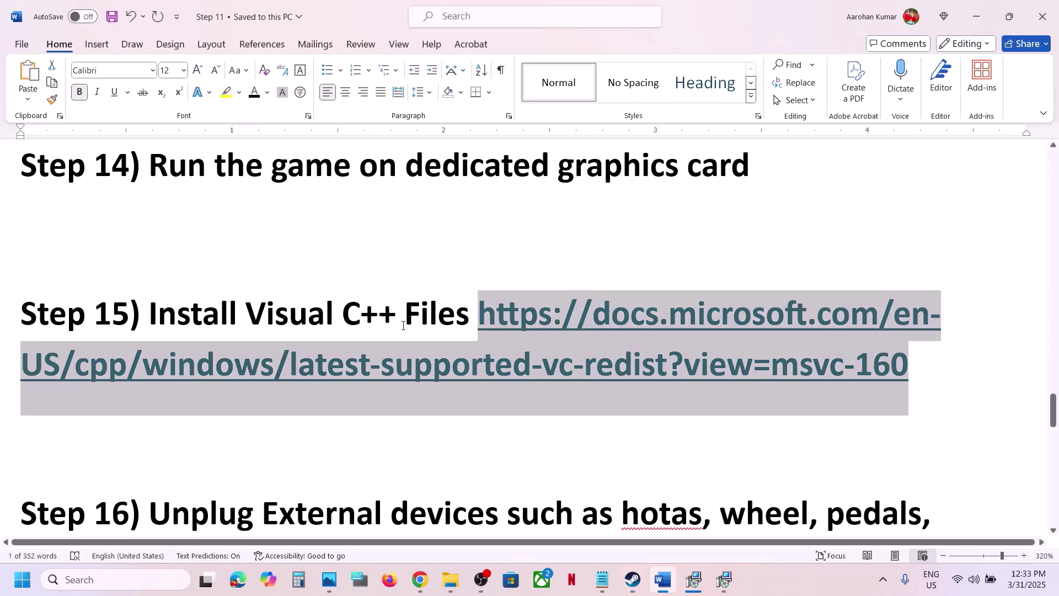
pyautogui.scroll(-3, 403, 326)
pyautogui.scroll(-2, 403, 326)
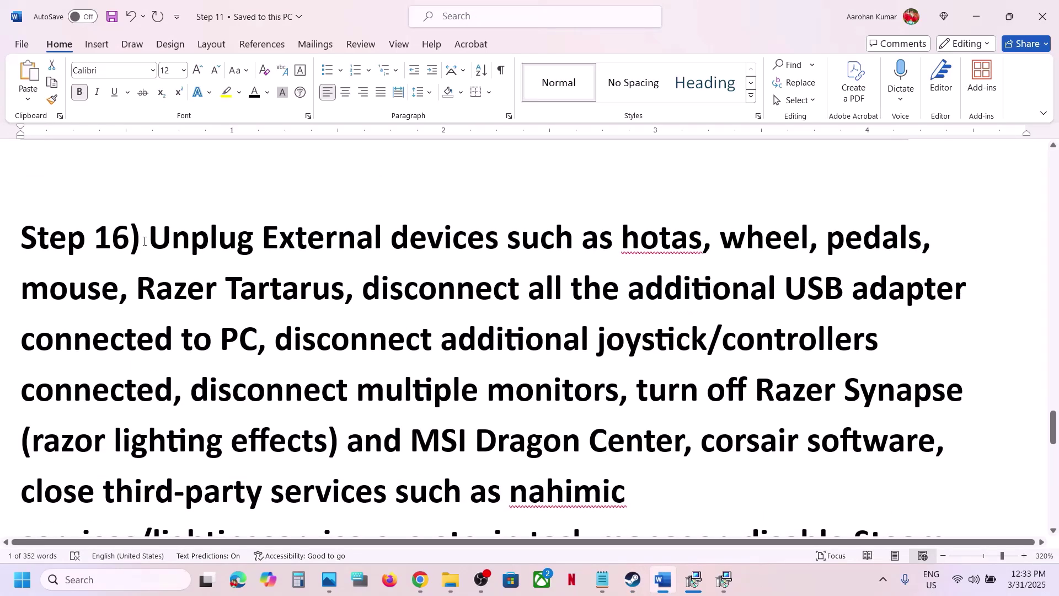
pyautogui.moveTo(144, 241); pyautogui.dragTo(221, 337)
pyautogui.scroll(-2, 229, 331)
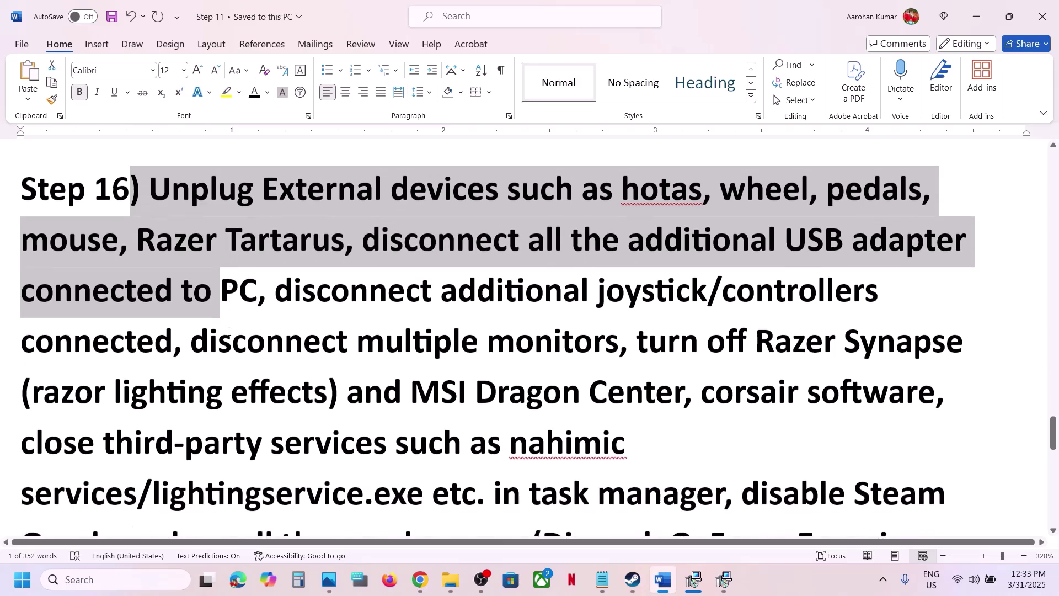
pyautogui.moveTo(278, 271); pyautogui.dragTo(619, 325)
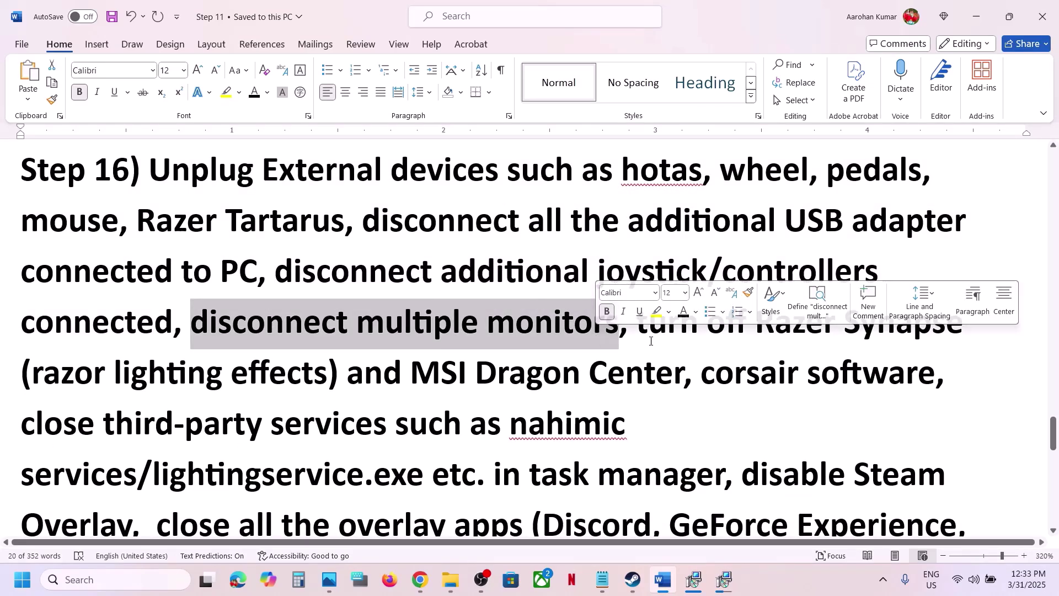
# - Highlight Step 16's text from turning off Razer Synapse through closing third-party services in task manager, and view the rest
pyautogui.scroll(-1, 652, 282)
pyautogui.moveTo(637, 272); pyautogui.dragTo(724, 426)
pyautogui.scroll(-2, 700, 419)
pyautogui.scroll(-2, 700, 419)
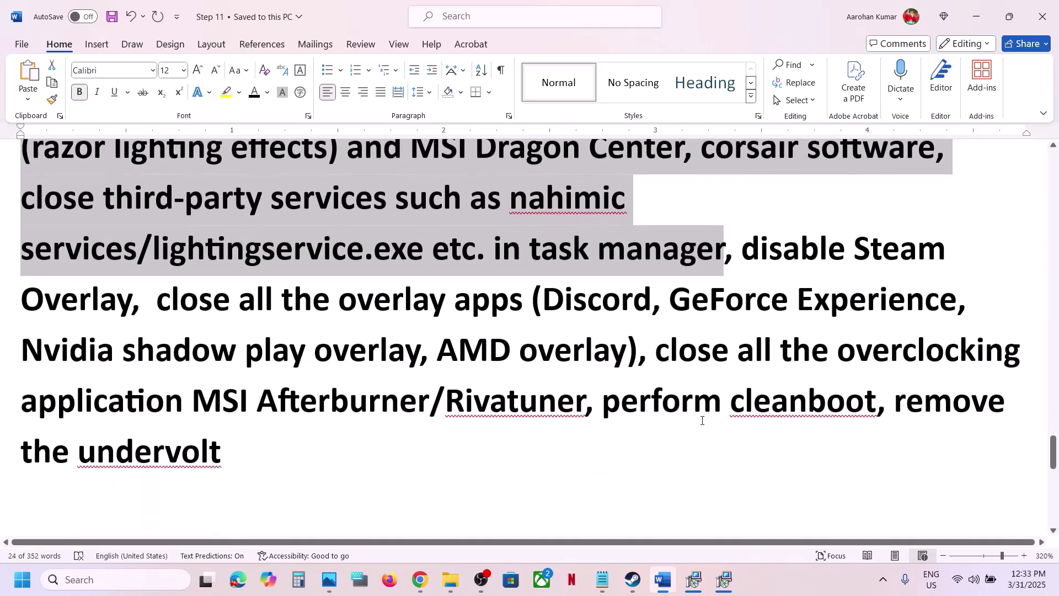
# - Highlight the end of Step 16's third-party services text and turn off the Steam Overlay in Schedule I's Steam properties
pyautogui.scroll(1, 702, 426)
pyautogui.moveTo(745, 285); pyautogui.dragTo(155, 285)
pyautogui.click(631, 578)
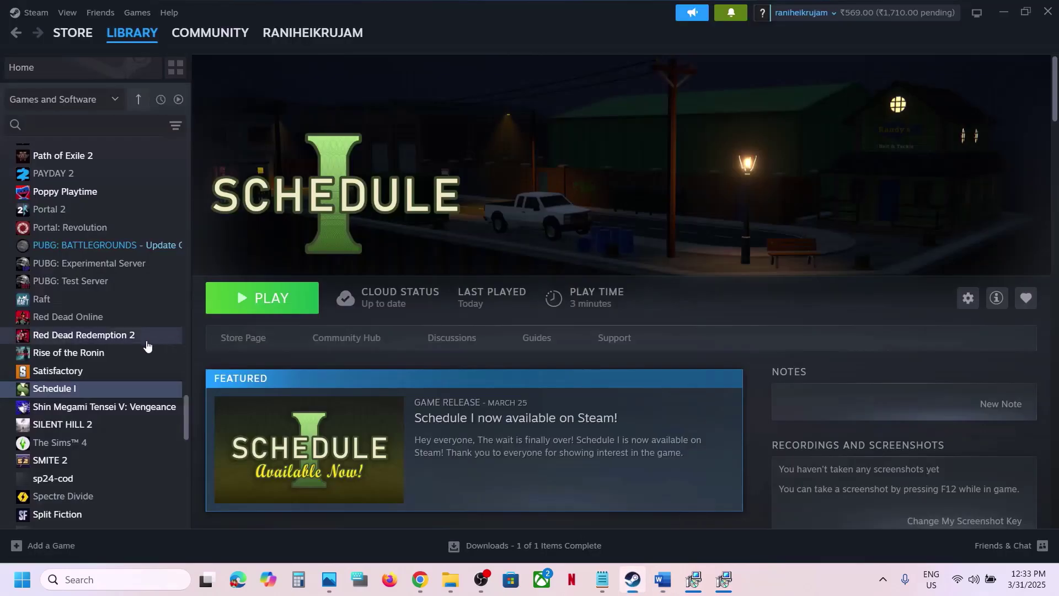
pyautogui.rightClick(108, 389)
pyautogui.click(145, 496)
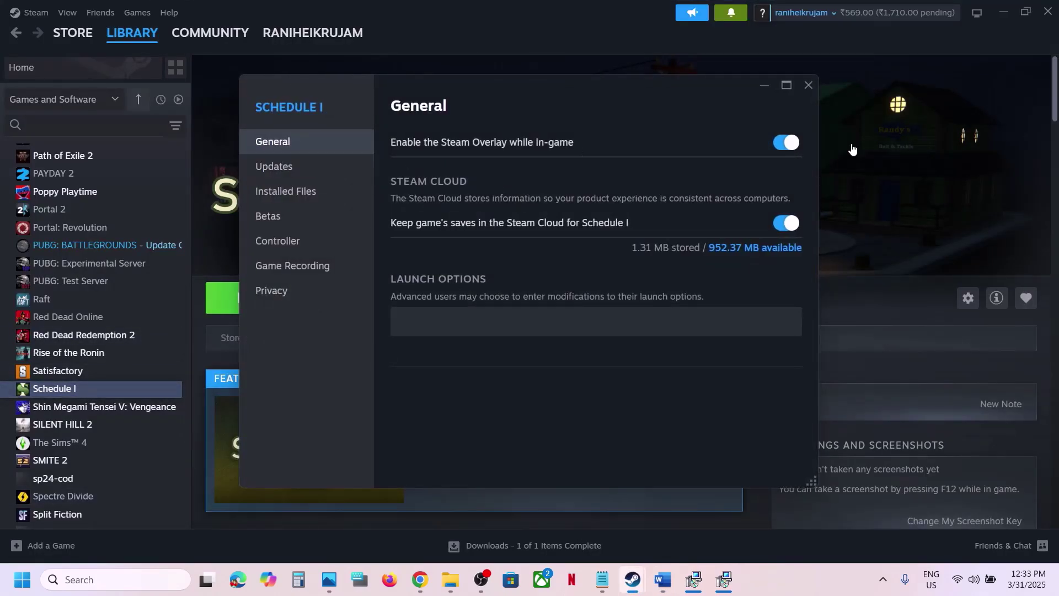
pyautogui.click(778, 145)
pyautogui.click(809, 85)
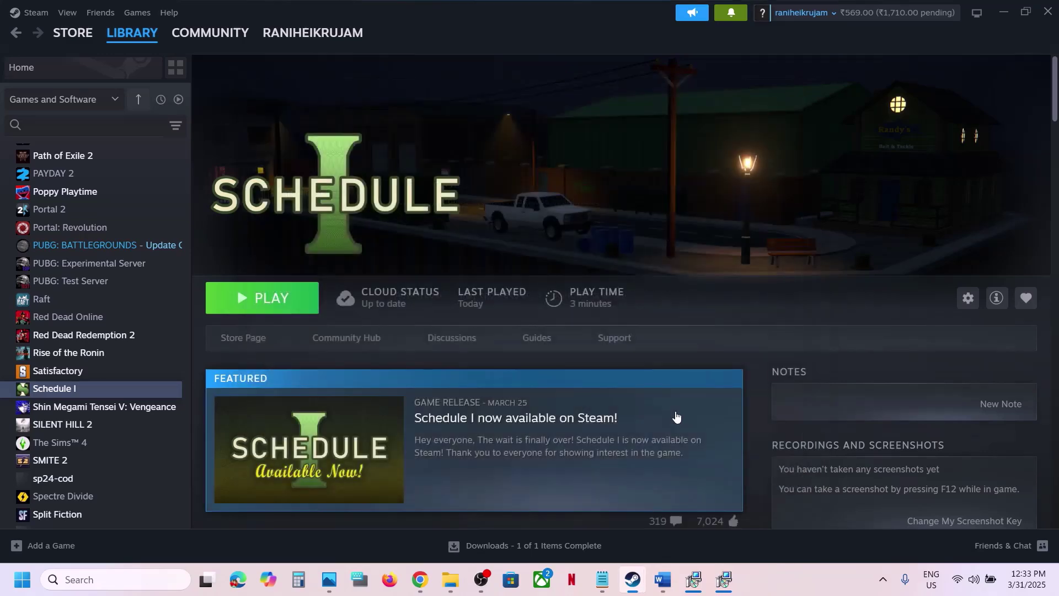
# - Return to the Word document, highlight Discord in the overlay list, and turn off NVIDIA overlay in the NVIDIA App's settings
pyautogui.click(662, 578)
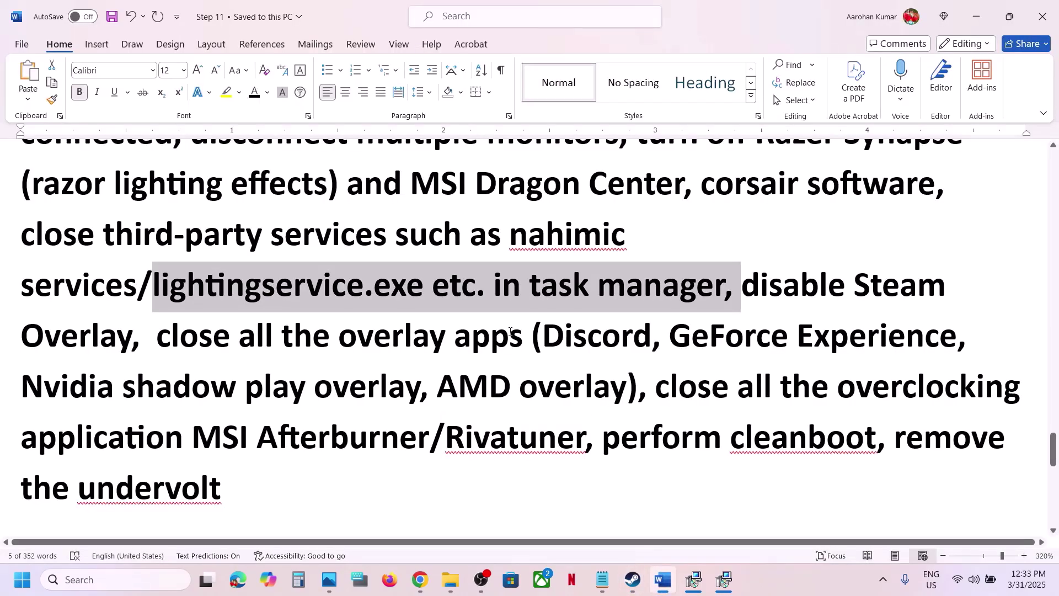
pyautogui.moveTo(563, 334); pyautogui.dragTo(652, 336)
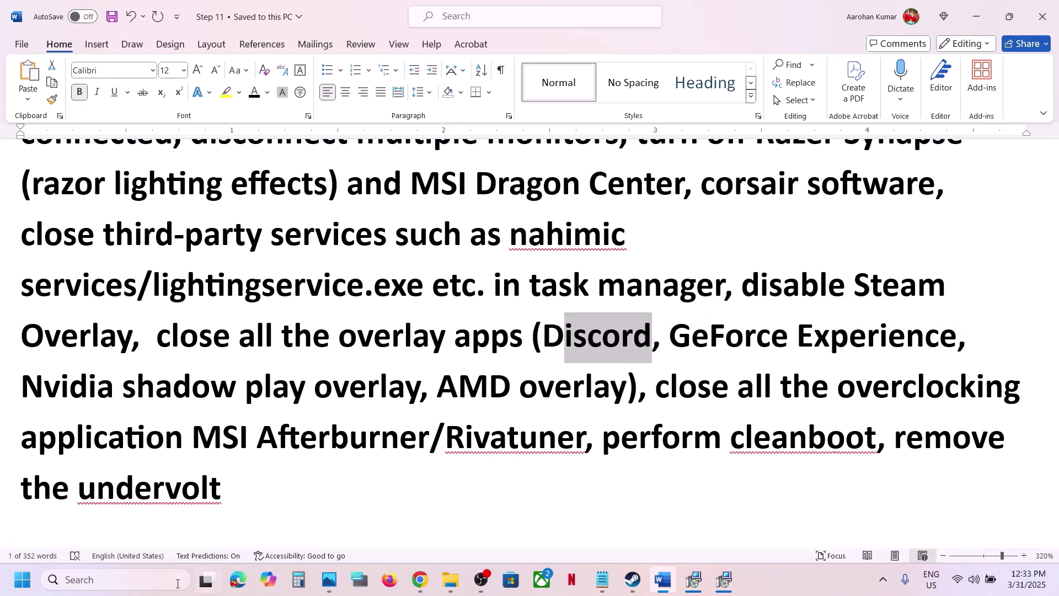
pyautogui.click(110, 579)
pyautogui.write('nvi')
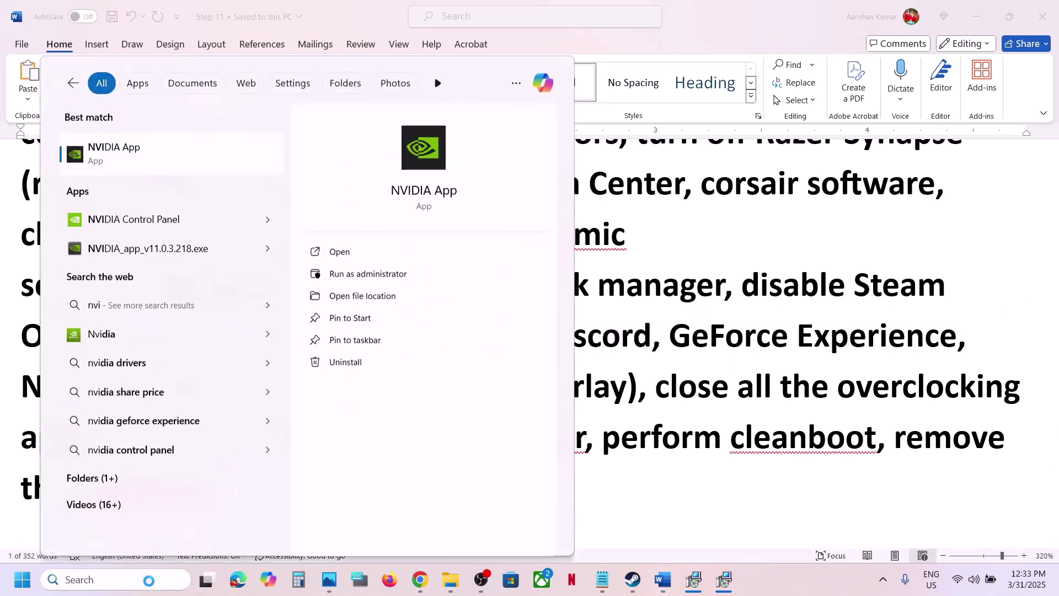
pyautogui.press('Return')
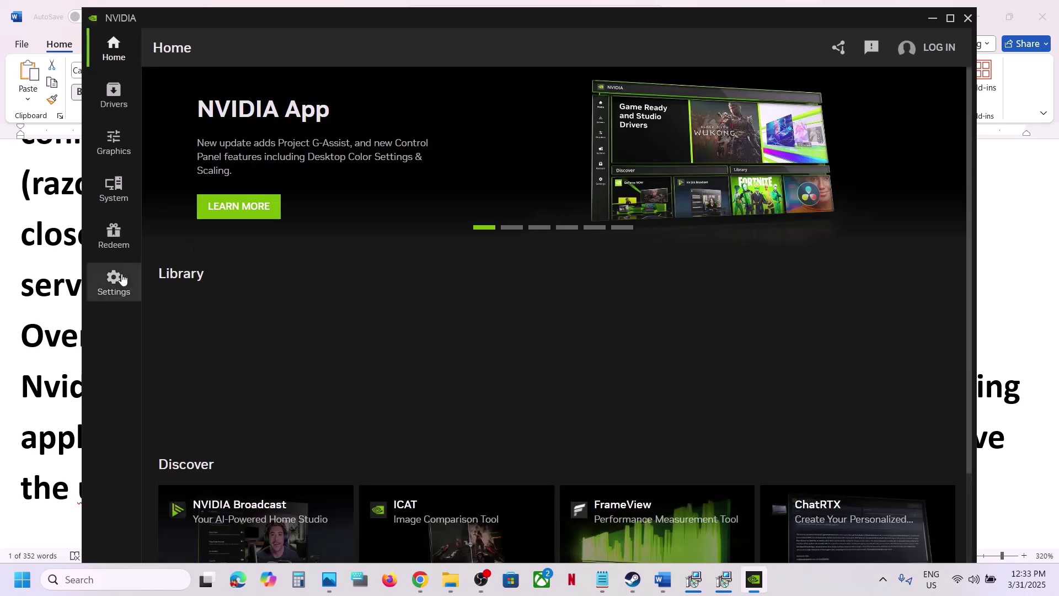
pyautogui.click(114, 281)
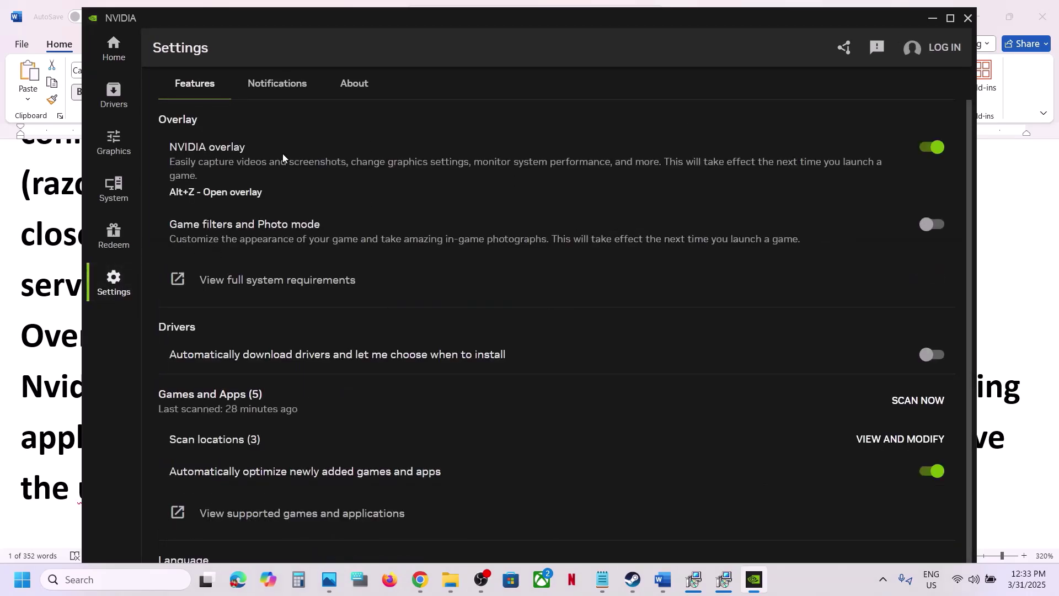
pyautogui.click(928, 150)
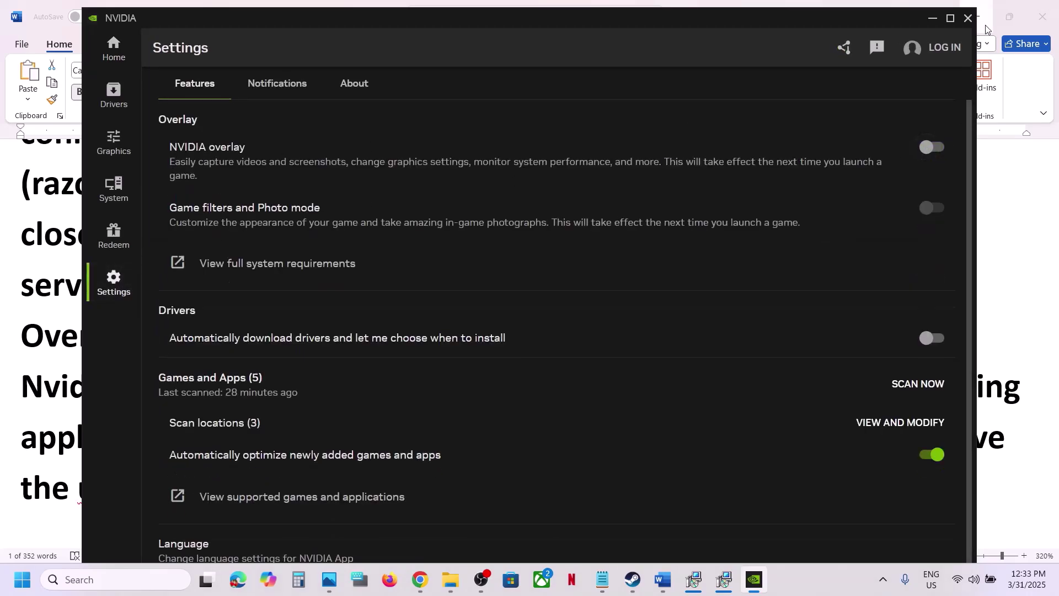
pyautogui.click(967, 22)
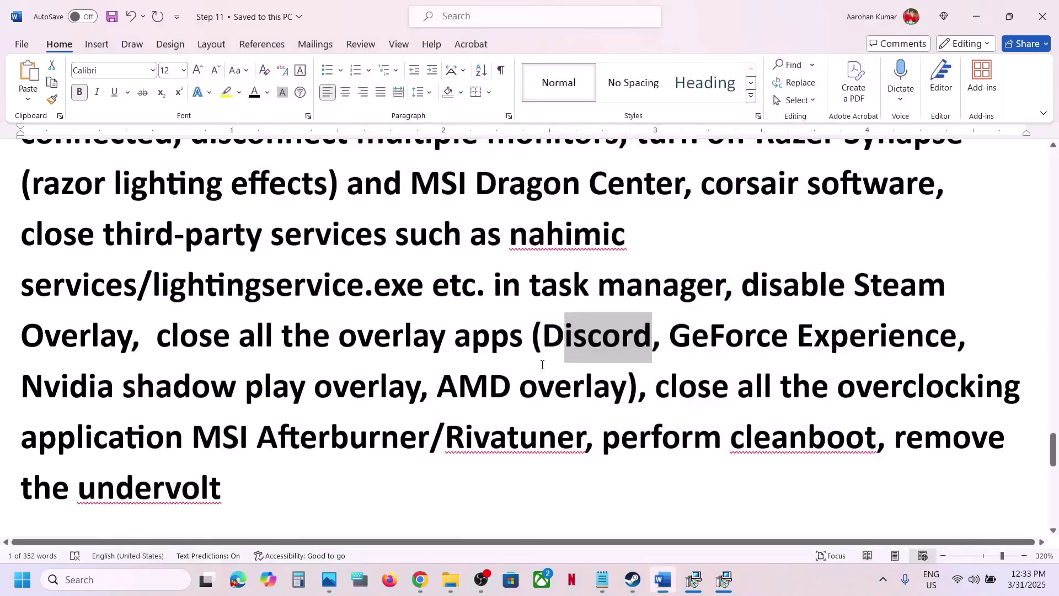
# - Highlight Step 16's text on closing overlay apps, overclocking applications, cleanboot and undervolt, and proceed to Step 17 on virtual memory
pyautogui.scroll(-1, 543, 365)
pyautogui.moveTo(178, 319); pyautogui.dragTo(527, 319)
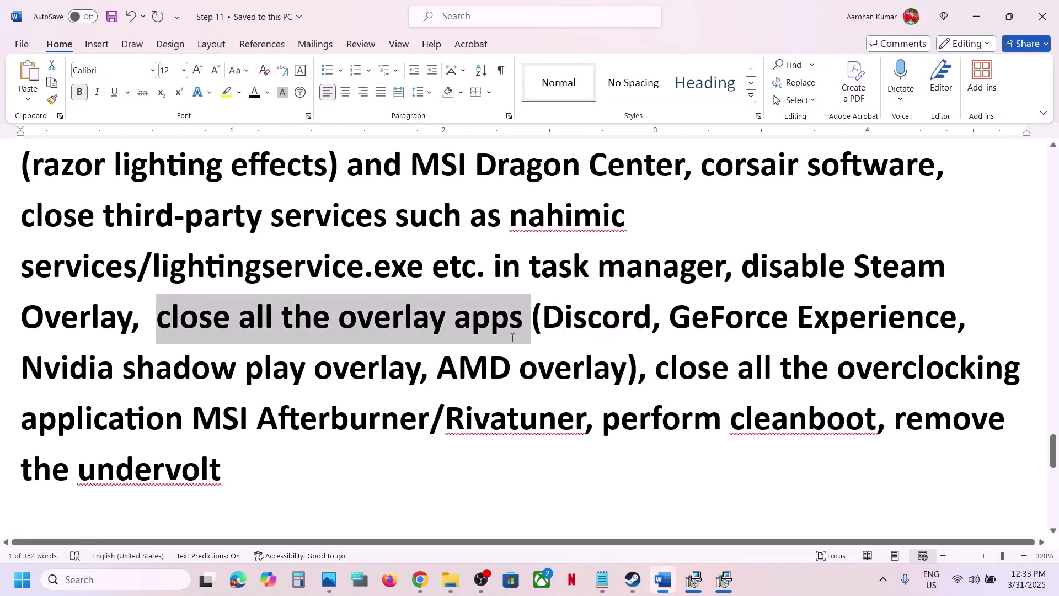
pyautogui.moveTo(661, 369); pyautogui.dragTo(590, 410)
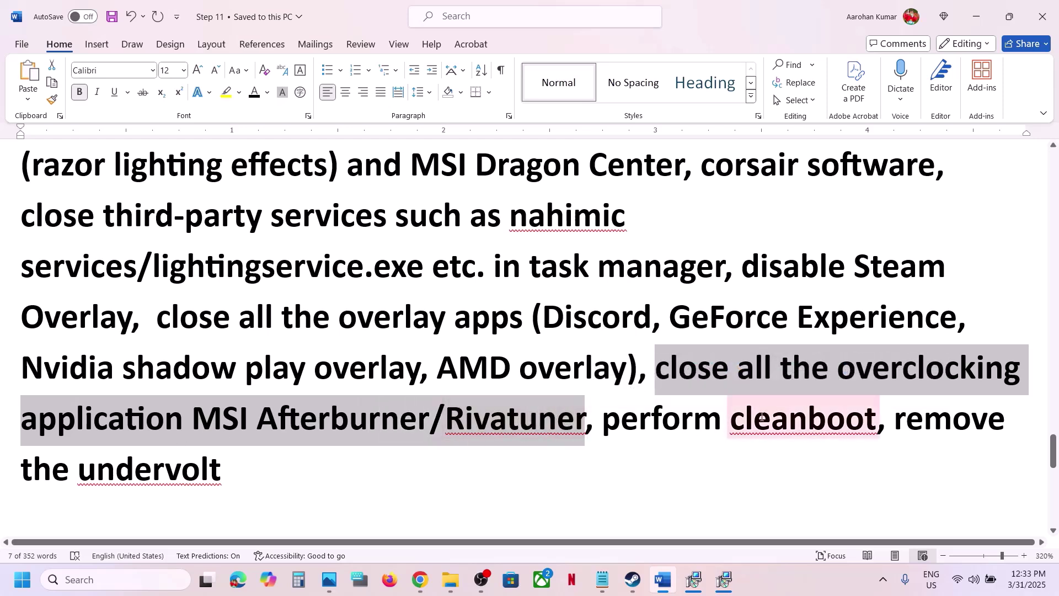
pyautogui.moveTo(283, 478); pyautogui.dragTo(733, 421)
pyautogui.scroll(-5, 396, 447)
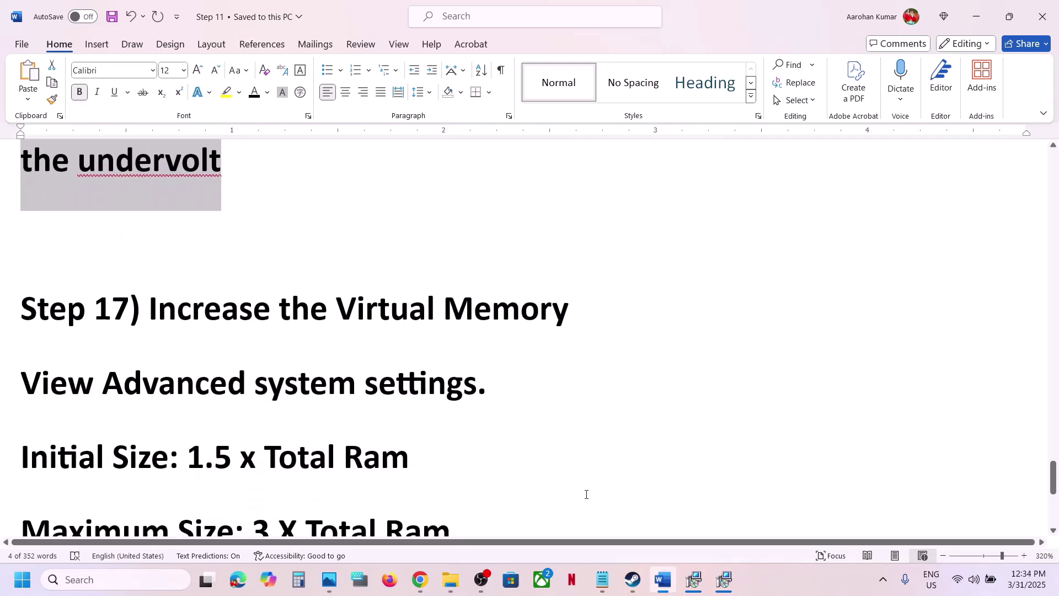
pyautogui.click(778, 585)
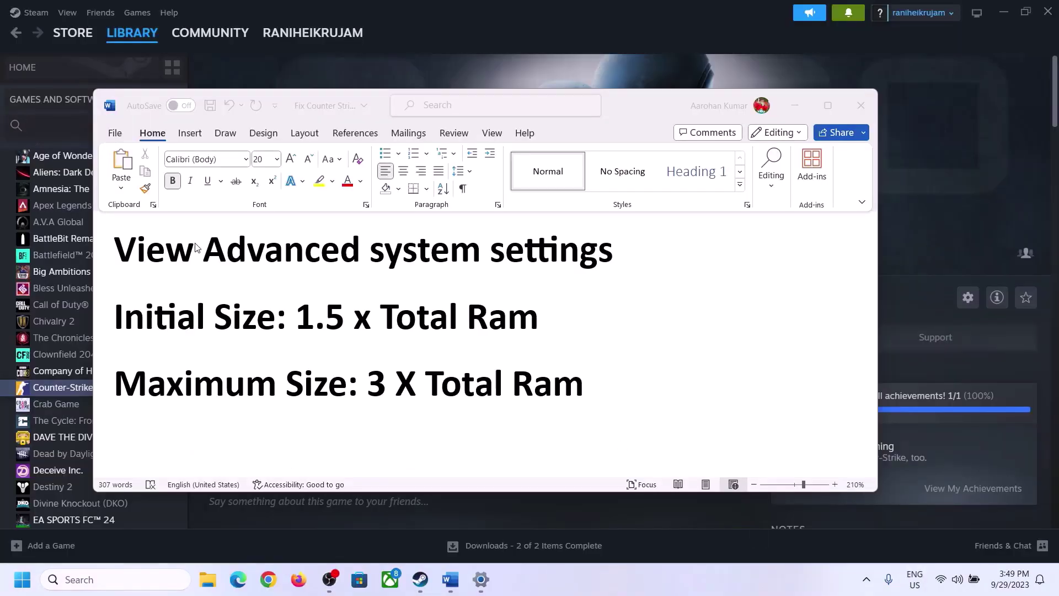
# - Copy "View Advanced system settings" from the Word document, search Windows for it, and open System Properties over the document
pyautogui.click(248, 298)
pyautogui.moveTo(114, 249); pyautogui.dragTo(613, 245)
pyautogui.hotkey('ctrl', 'c')
pyautogui.click(126, 579)
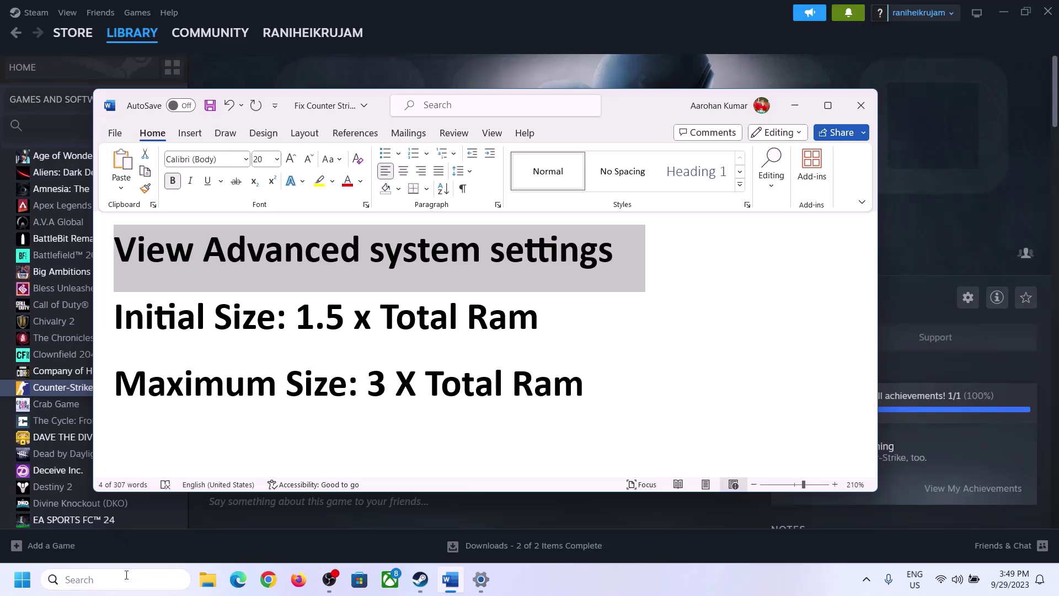
pyautogui.hotkey('ctrl', 'v')
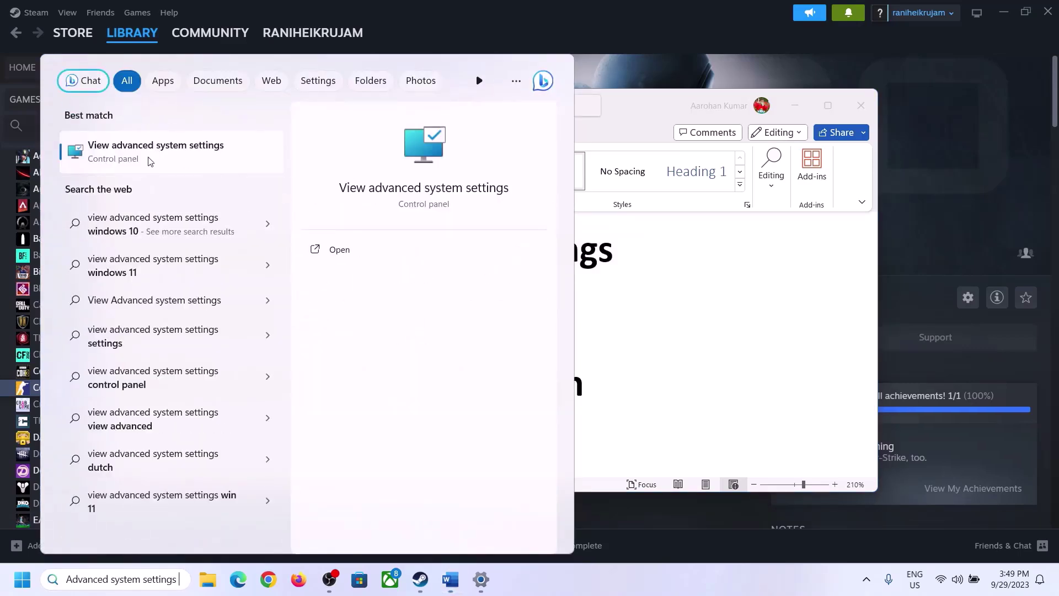
pyautogui.click(149, 161)
pyautogui.moveTo(221, 105); pyautogui.dragTo(473, 191)
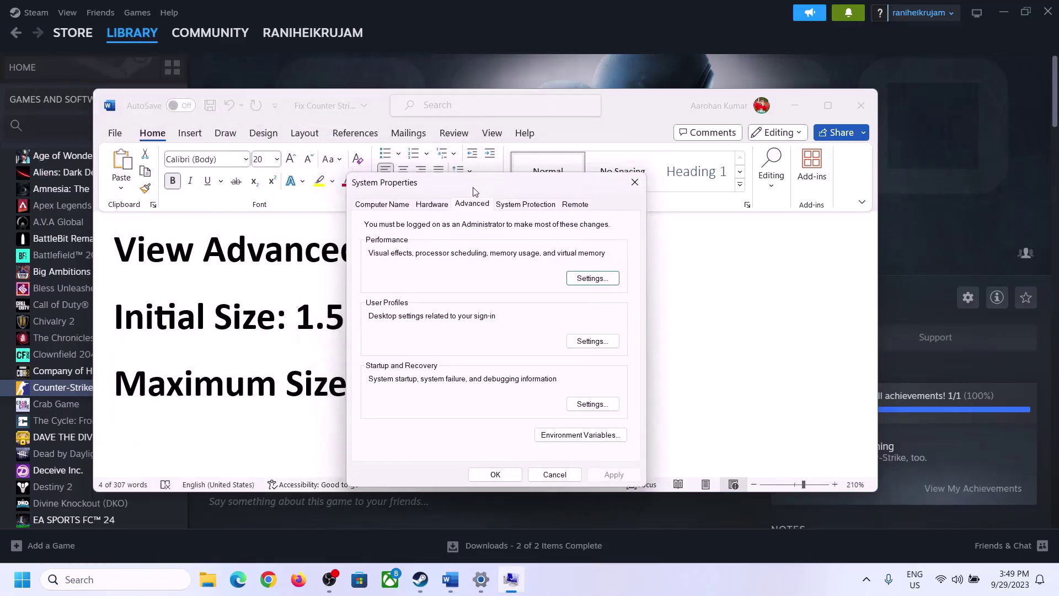
# - In the Virtual Memory settings, disable automatic paging file management for all drives and choose a custom size for drive C
pyautogui.click(593, 279)
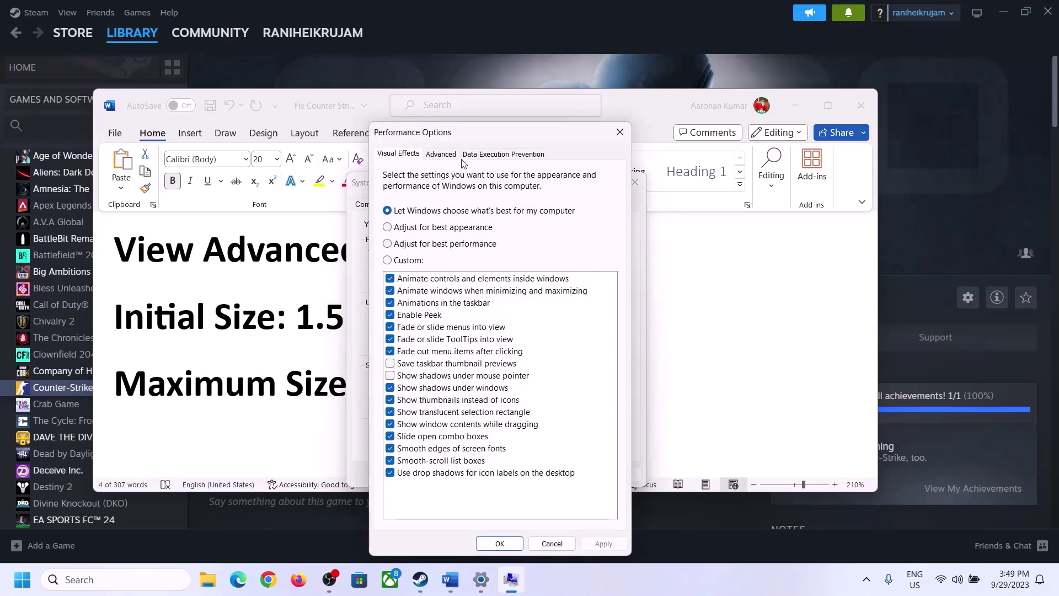
pyautogui.click(441, 154)
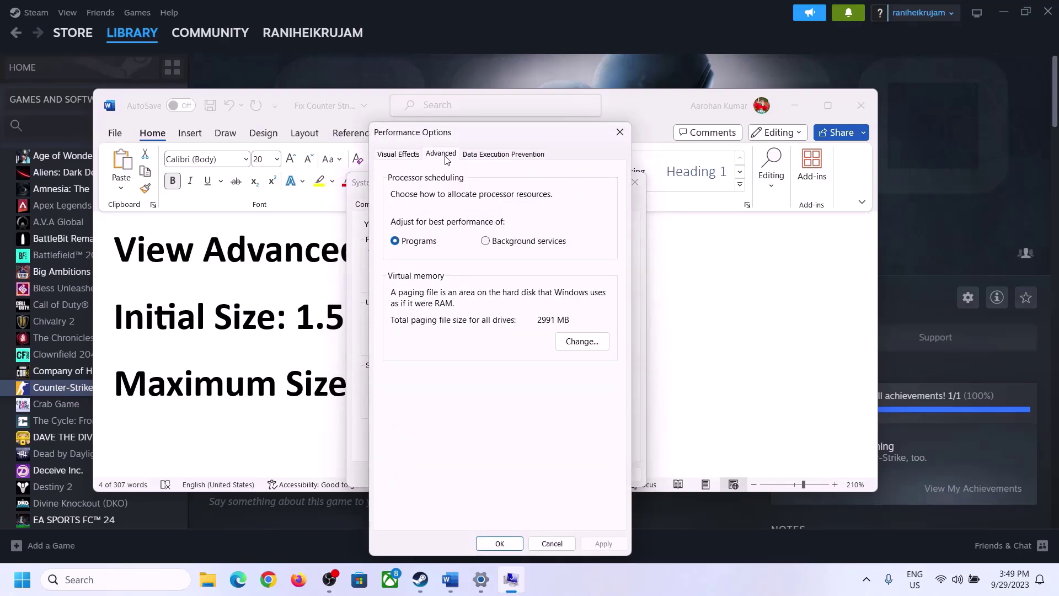
pyautogui.click(586, 342)
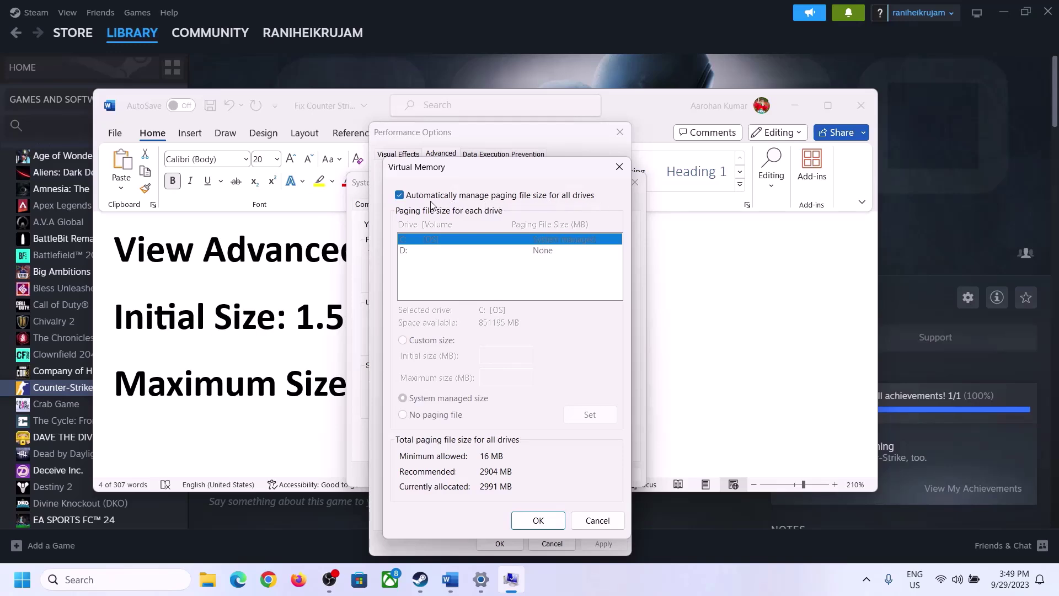
pyautogui.click(400, 195)
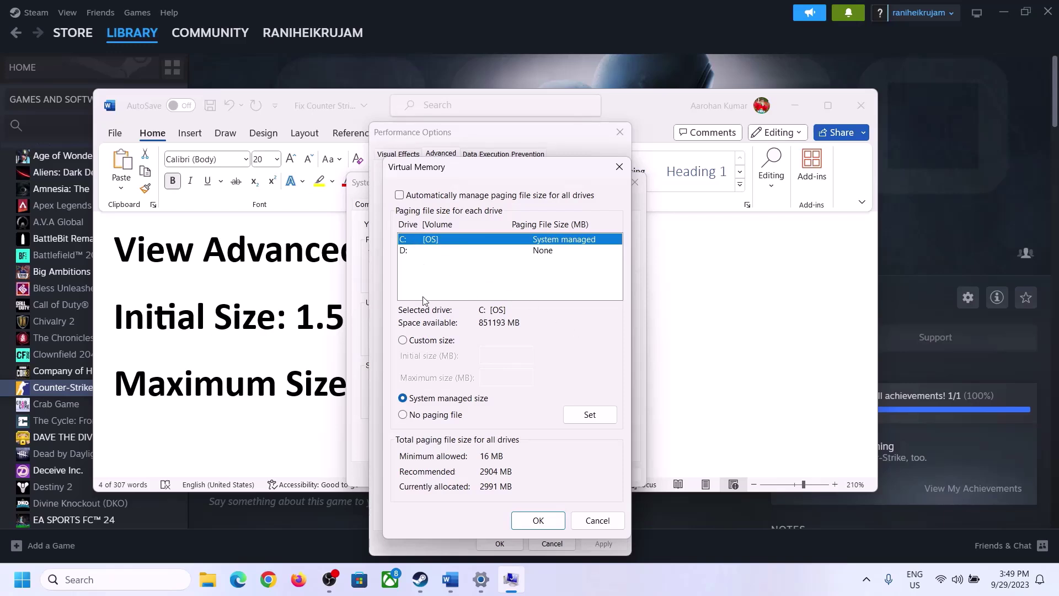
pyautogui.click(403, 340)
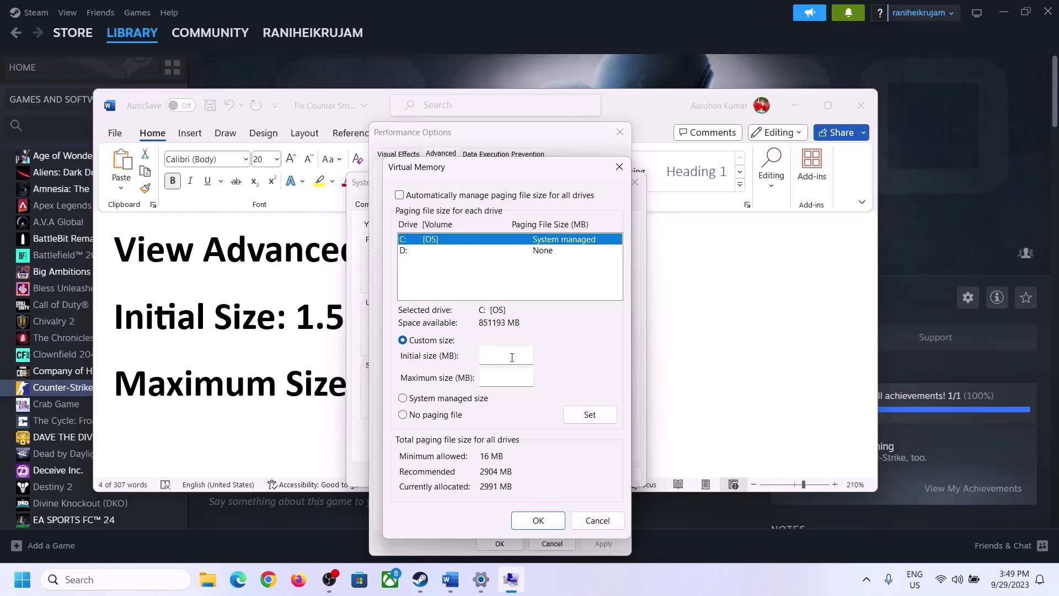
# - Highlight the formula "1.5 x Total Ram" in Word and look up the computer's installed RAM in the Windows System About settings
pyautogui.click(288, 326)
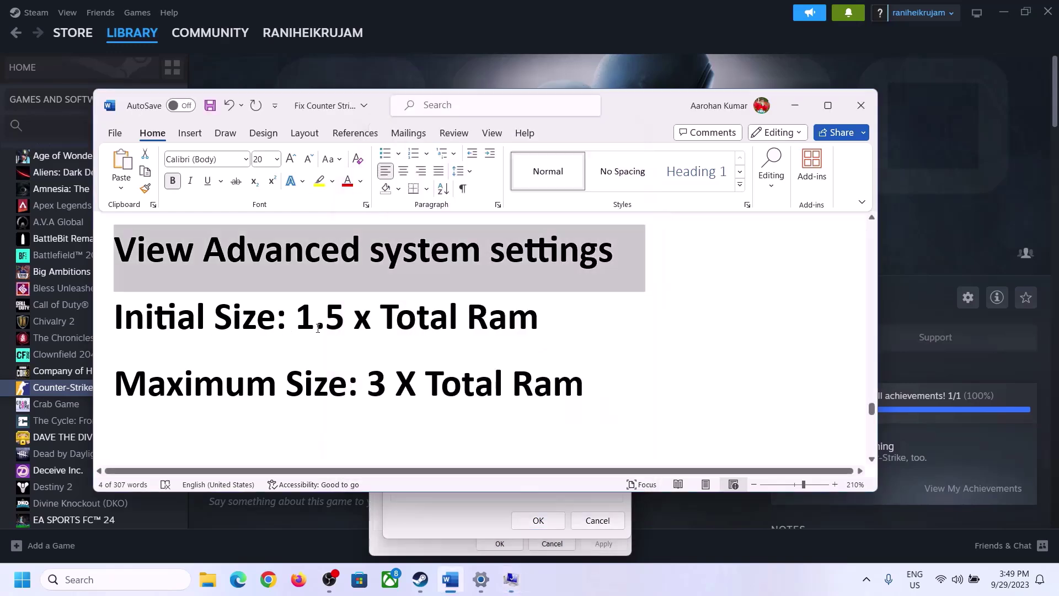
pyautogui.moveTo(326, 316); pyautogui.dragTo(530, 328)
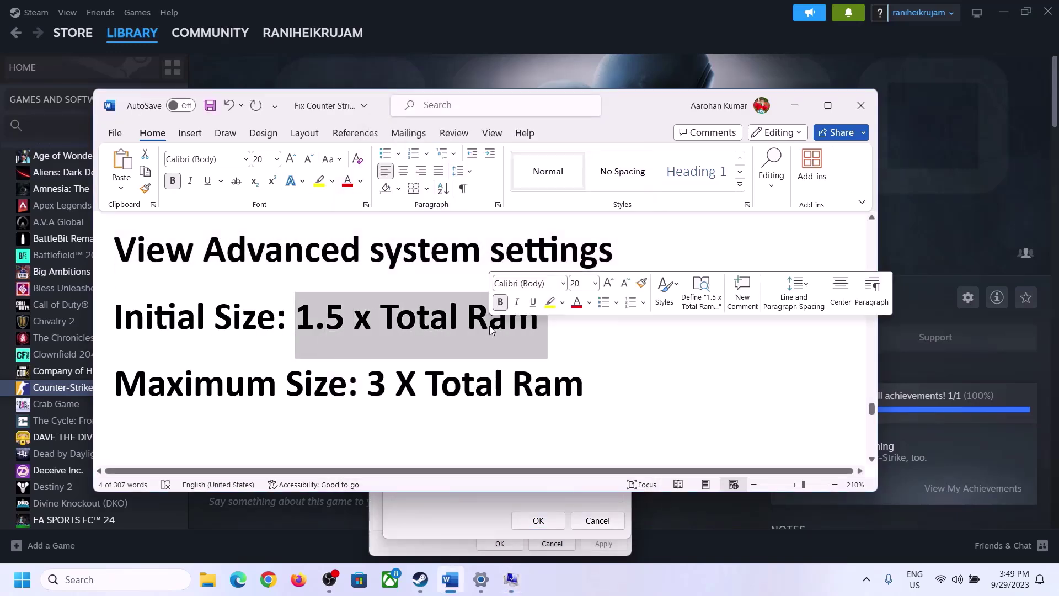
pyautogui.click(481, 582)
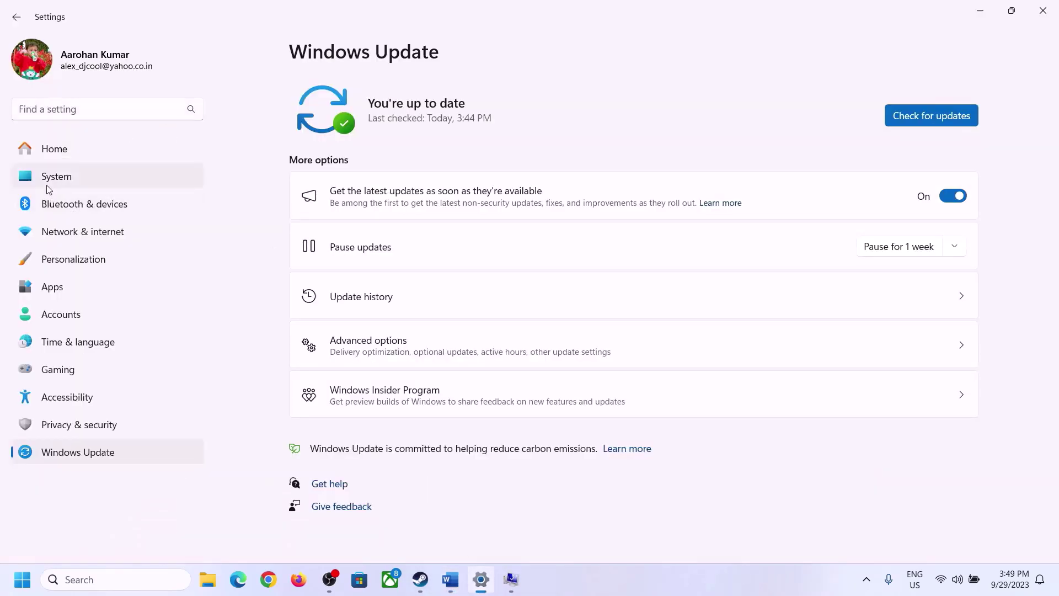
pyautogui.click(47, 182)
pyautogui.scroll(-10, 344, 284)
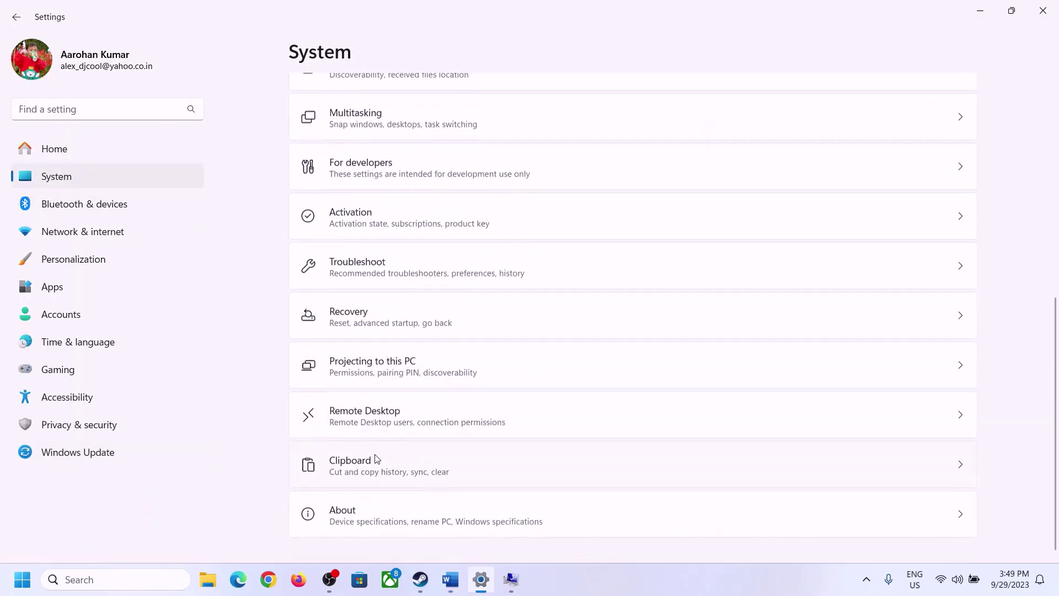
pyautogui.click(349, 519)
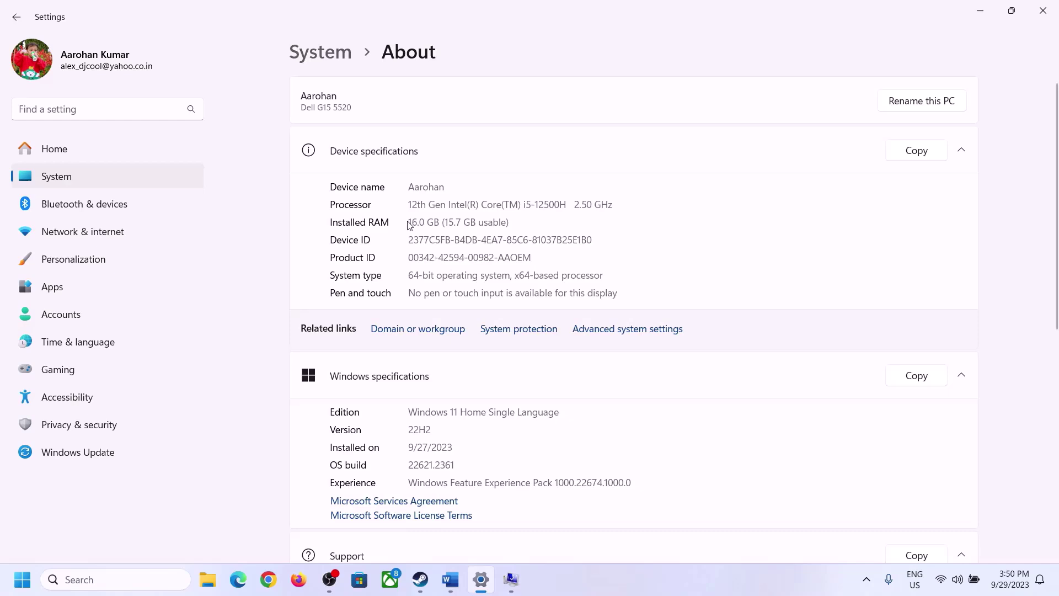
pyautogui.moveTo(416, 221); pyautogui.dragTo(404, 224)
pyautogui.click(426, 223)
pyautogui.moveTo(419, 216); pyautogui.dragTo(403, 216)
# - Launch Calculator from the Run dialog and place it beside the Word document's initial and maximum size formulas
pyautogui.click(510, 579)
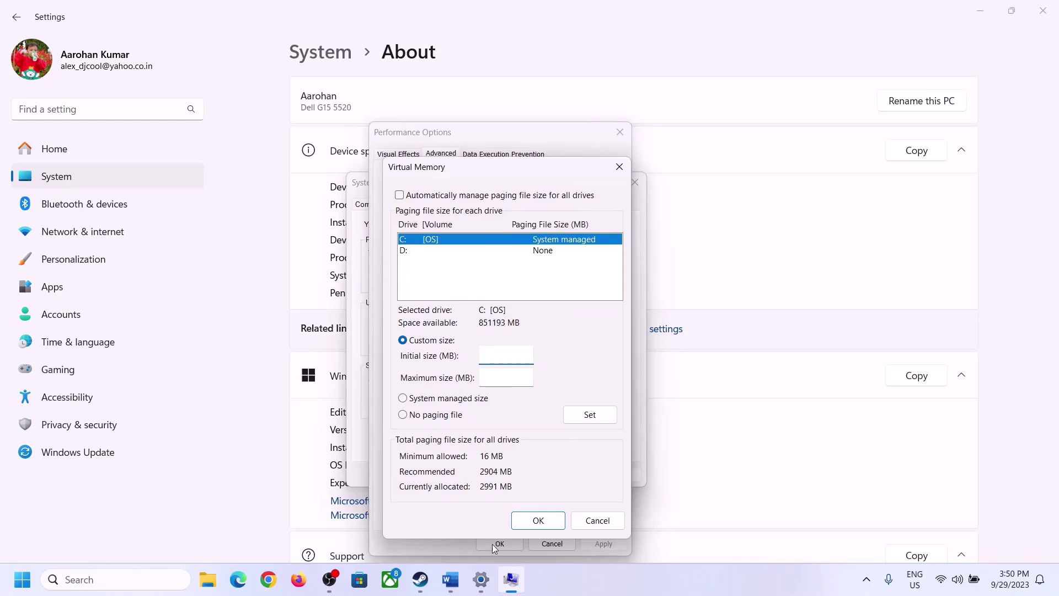
pyautogui.click(477, 510)
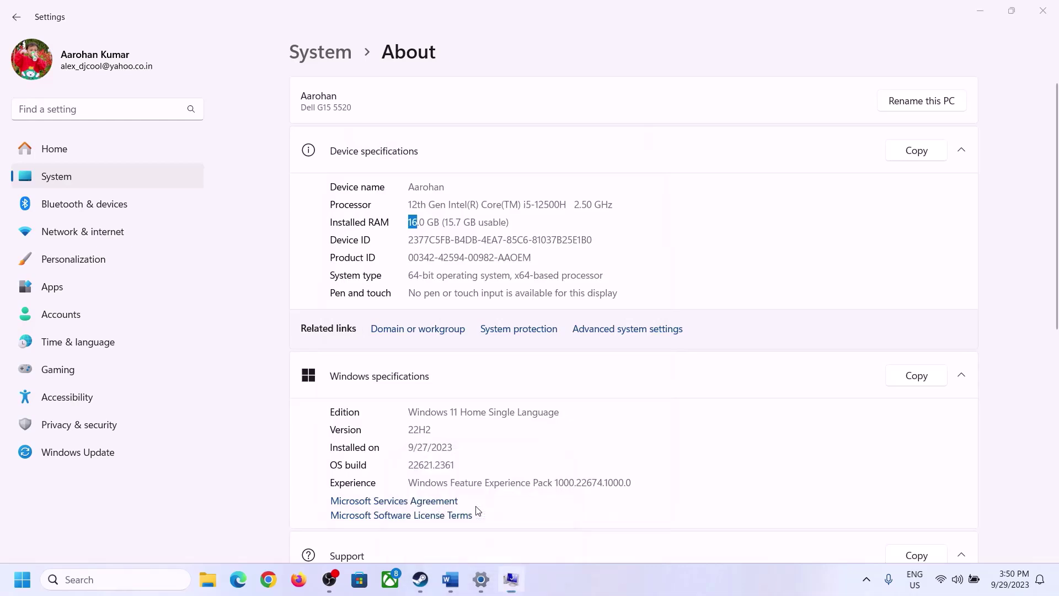
pyautogui.press('super+r')
pyautogui.write('cal')
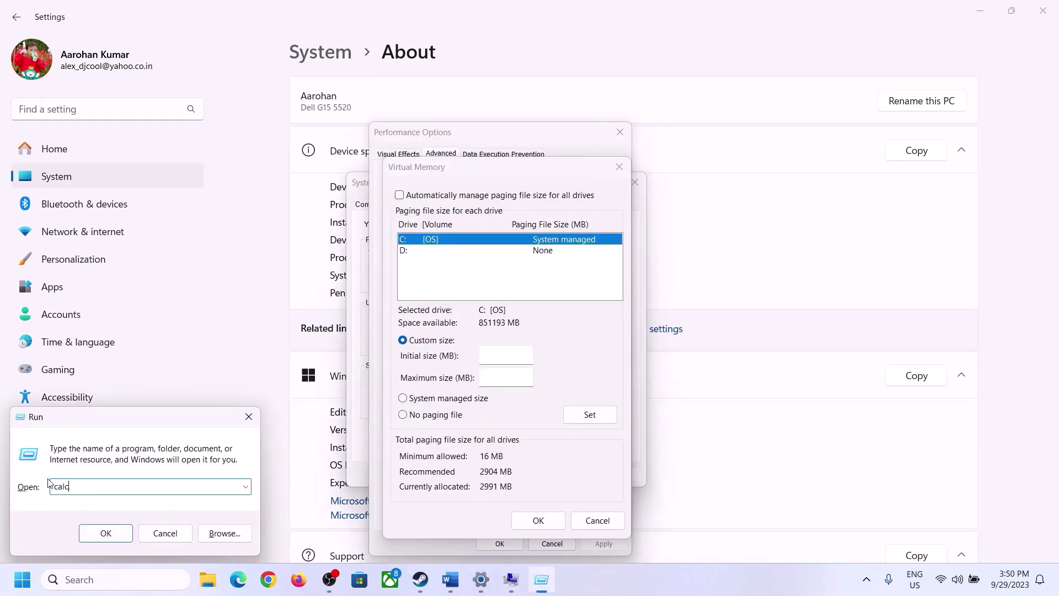
pyautogui.click(105, 533)
pyautogui.moveTo(137, 24); pyautogui.dragTo(778, 186)
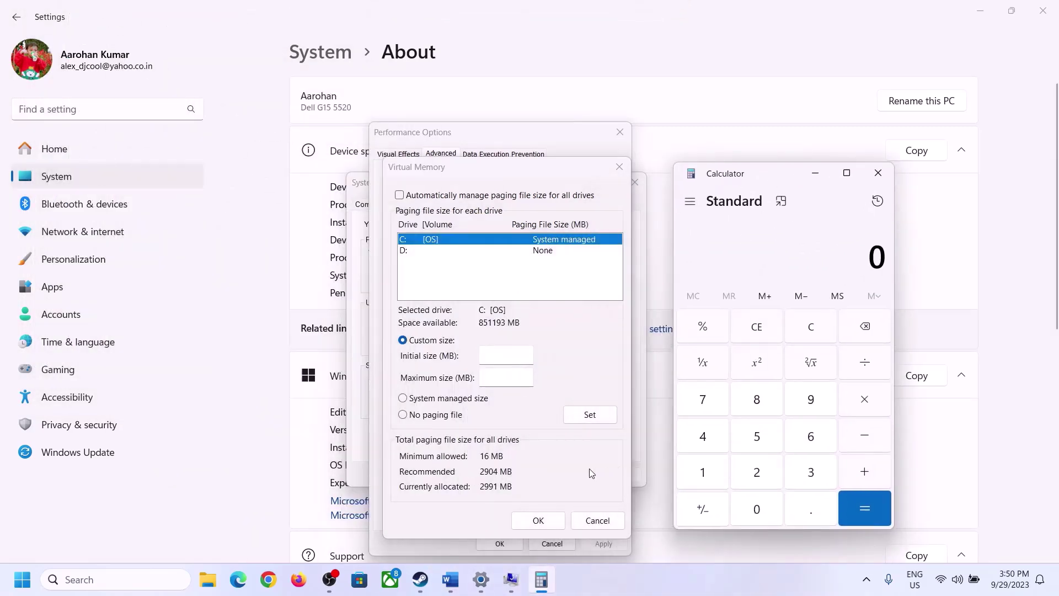
pyautogui.click(450, 580)
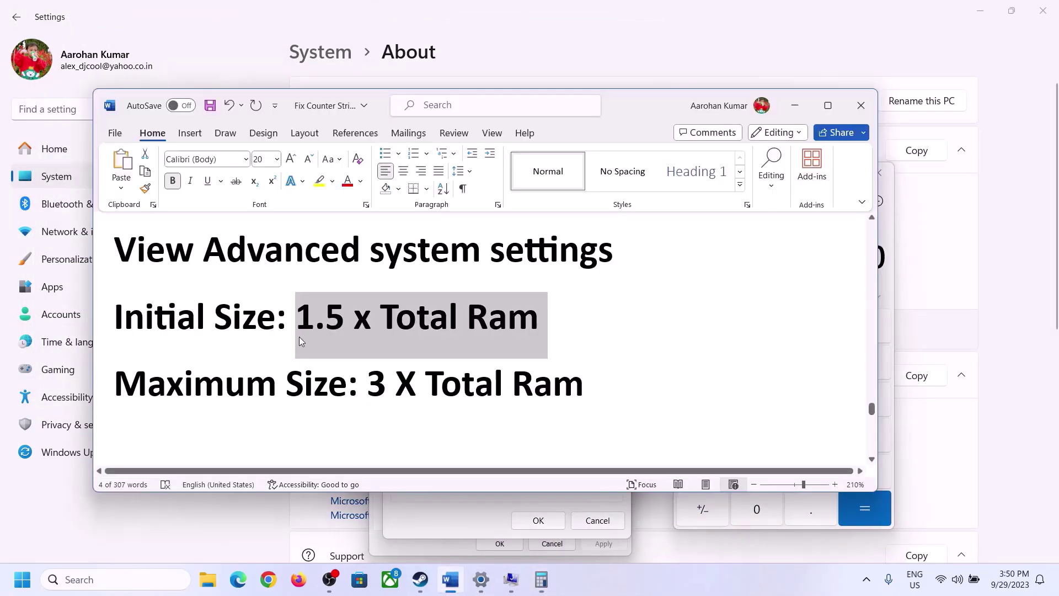
pyautogui.click(541, 579)
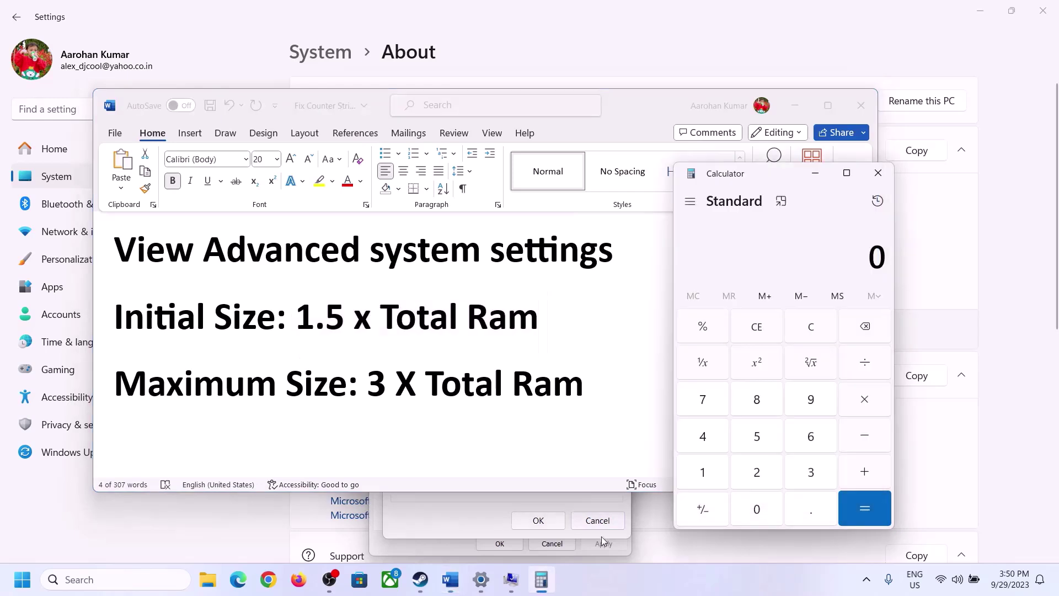
pyautogui.click(703, 473)
pyautogui.click(806, 443)
pyautogui.click(813, 336)
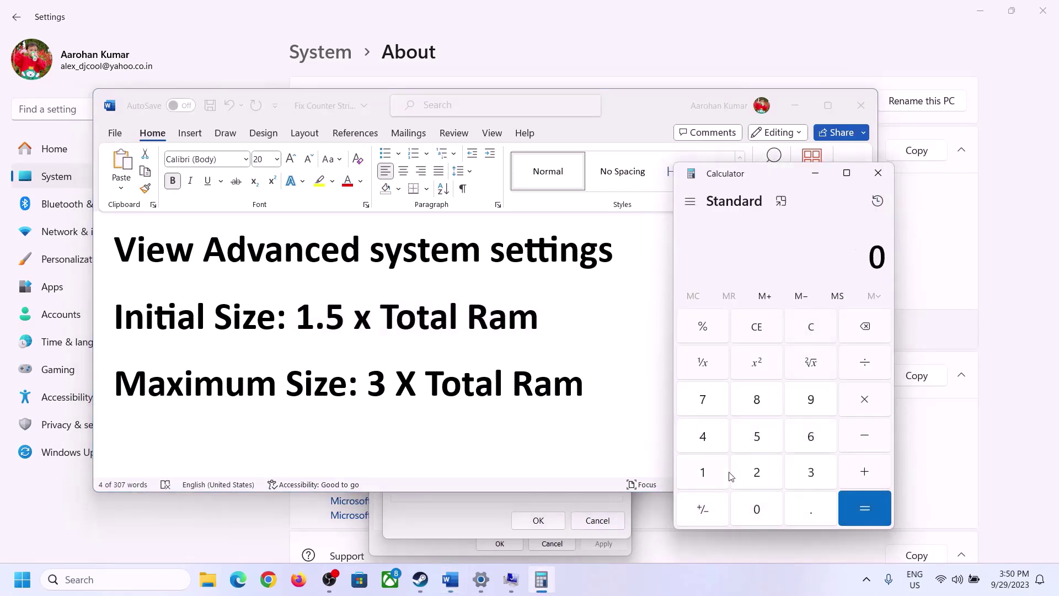
# - Calculate 16 x 1024 in Calculator to convert the installed RAM from GB to MB
pyautogui.click(712, 473)
pyautogui.click(800, 442)
pyautogui.click(864, 407)
pyautogui.click(703, 477)
pyautogui.click(759, 517)
pyautogui.click(759, 478)
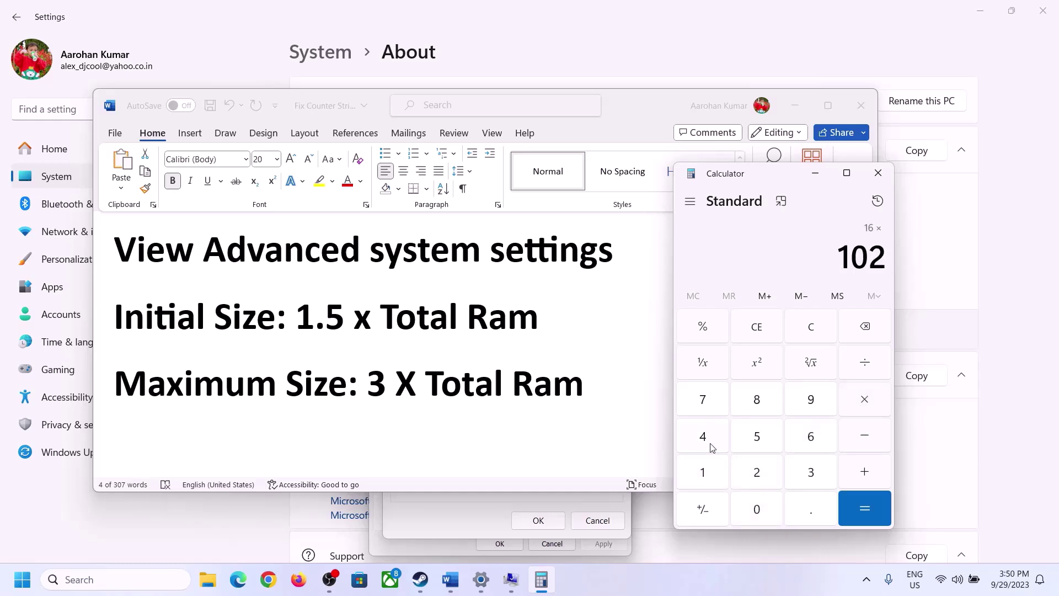
pyautogui.click(712, 444)
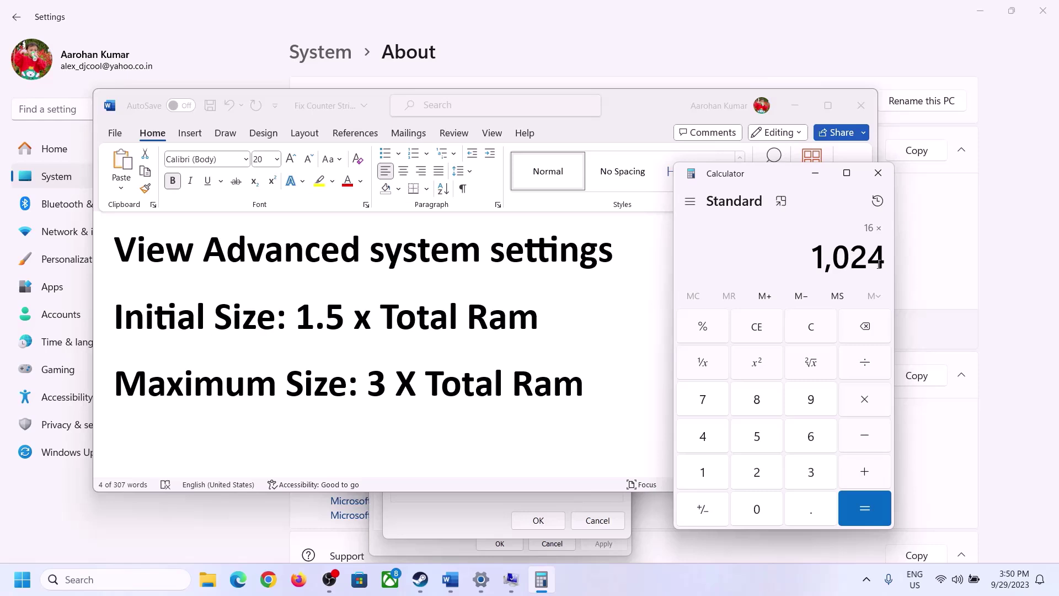
pyautogui.click(863, 508)
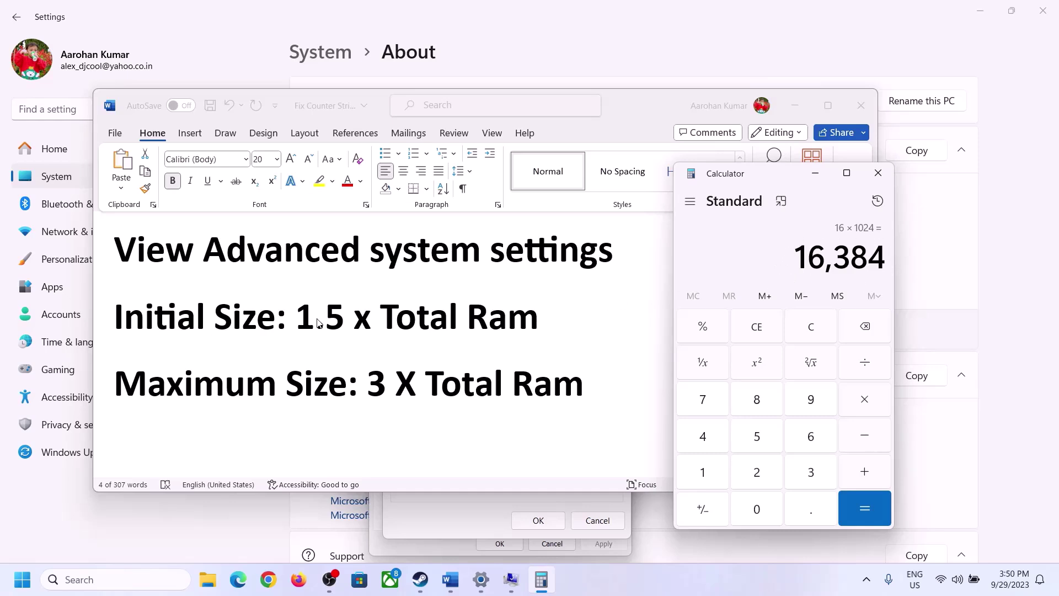
# - Multiply the converted RAM value by 1.5 to work out the initial paging file size
pyautogui.click(865, 400)
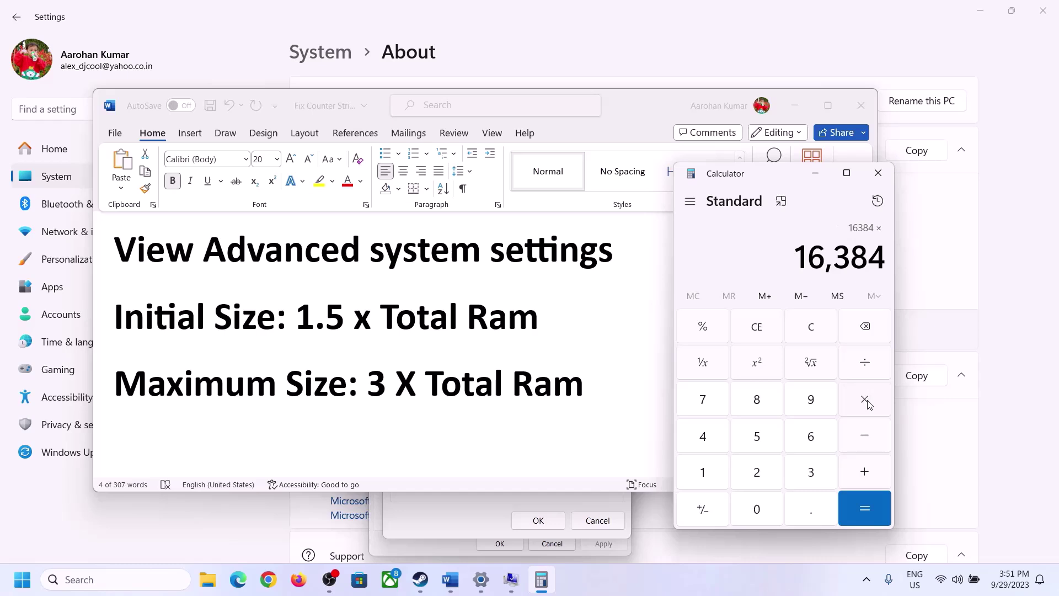
pyautogui.click(712, 475)
pyautogui.click(808, 511)
pyautogui.click(756, 437)
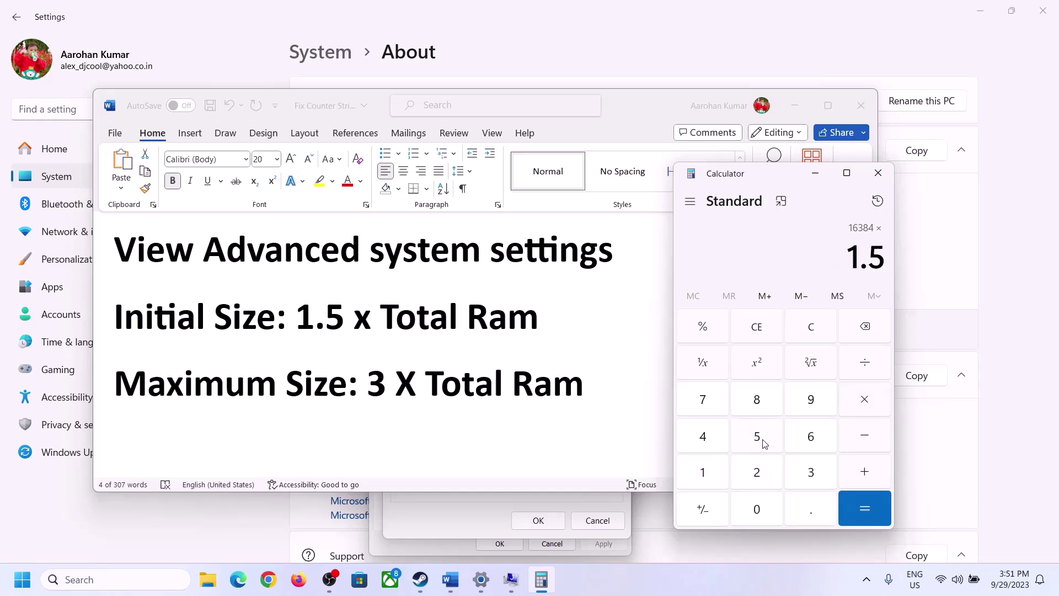
pyautogui.click(864, 505)
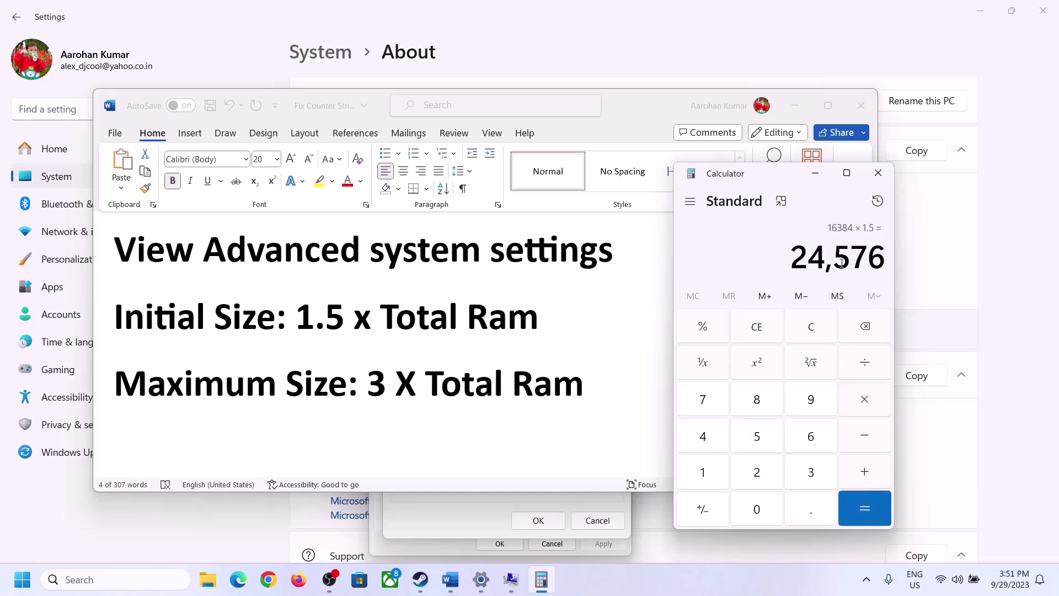
# - Set the custom initial paging file size for drive C to 24576 MB in the Virtual Memory settings
pyautogui.click(489, 497)
pyautogui.click(499, 355)
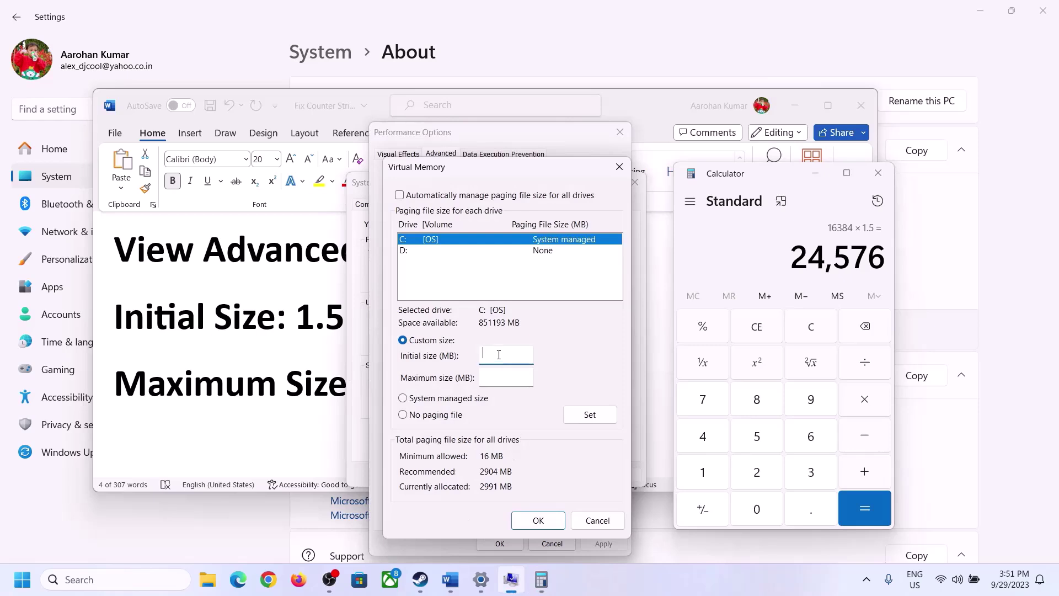
pyautogui.write('24576')
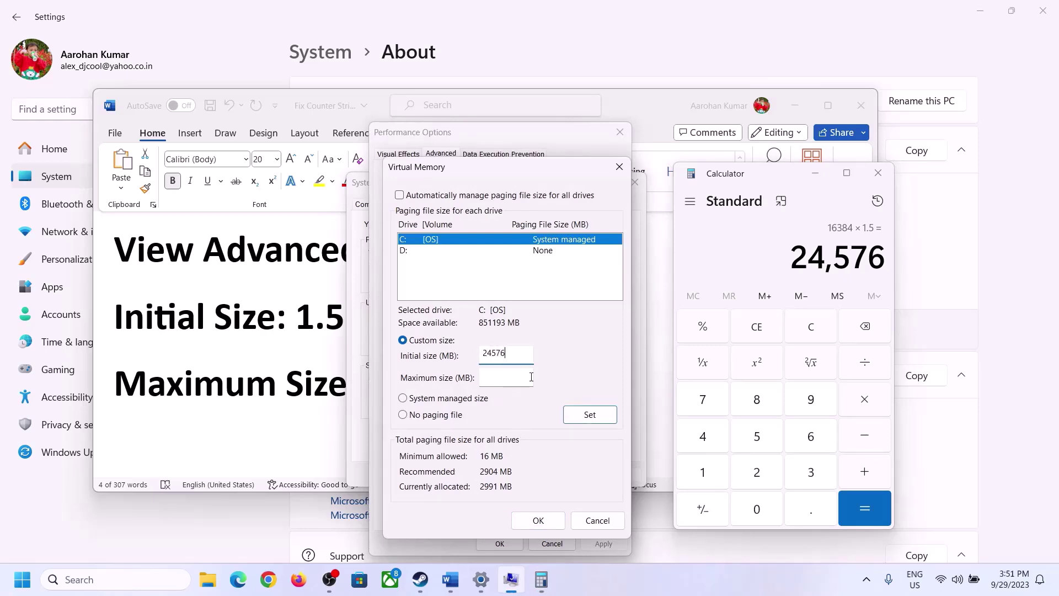
pyautogui.click(531, 377)
# - Check the maximum size formula in Word, clear the Calculator, and look up the installed RAM again in the Windows About settings
pyautogui.click(330, 388)
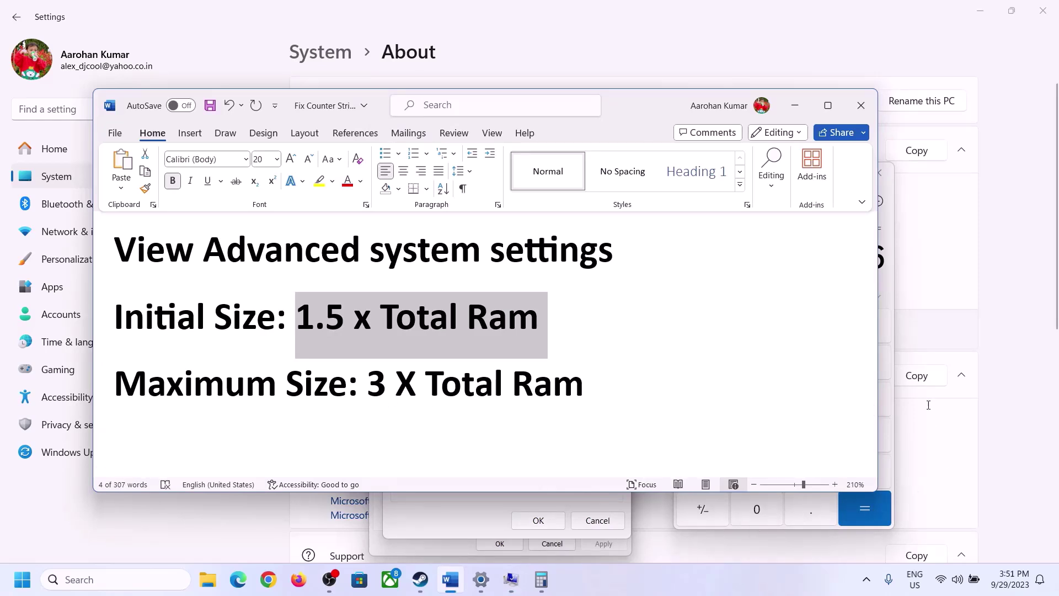
pyautogui.click(892, 290)
pyautogui.click(822, 329)
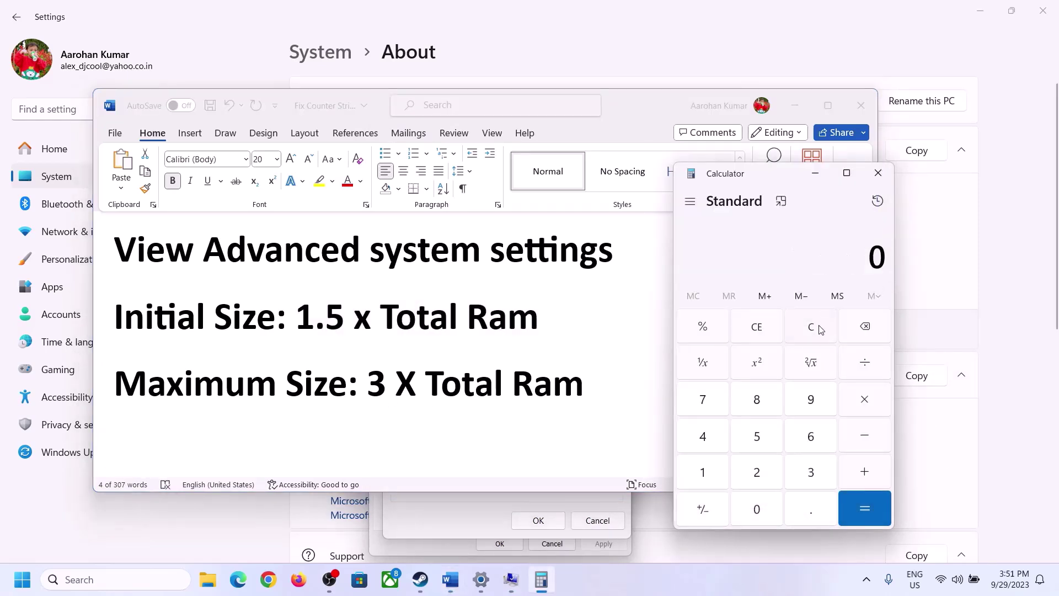
pyautogui.click(481, 580)
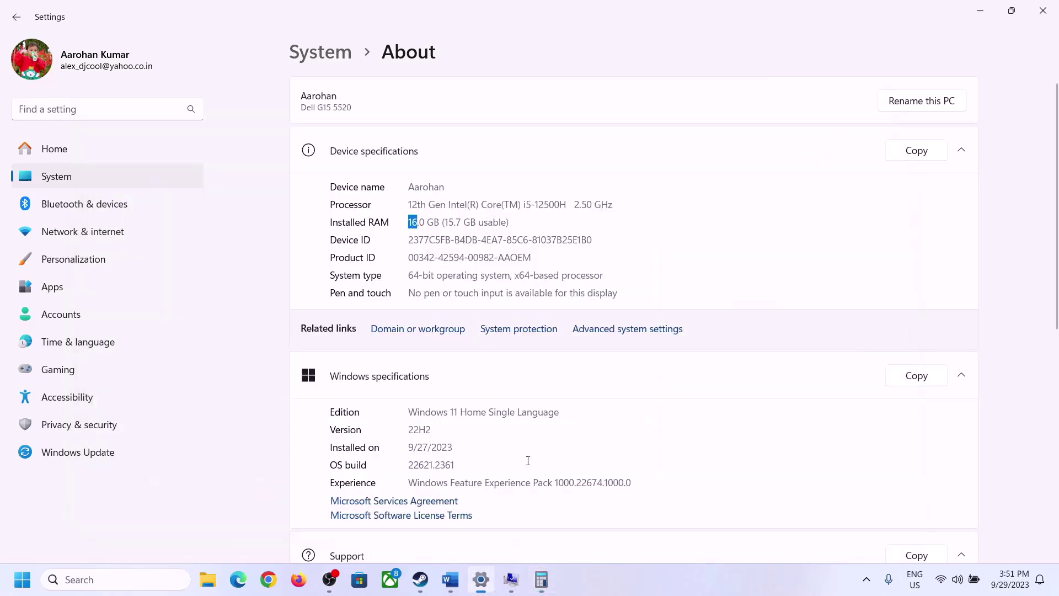
# - Return to Calculator and compute 16 x 1024 again as the base for the maximum size
pyautogui.click(541, 580)
pyautogui.click(715, 470)
pyautogui.click(816, 435)
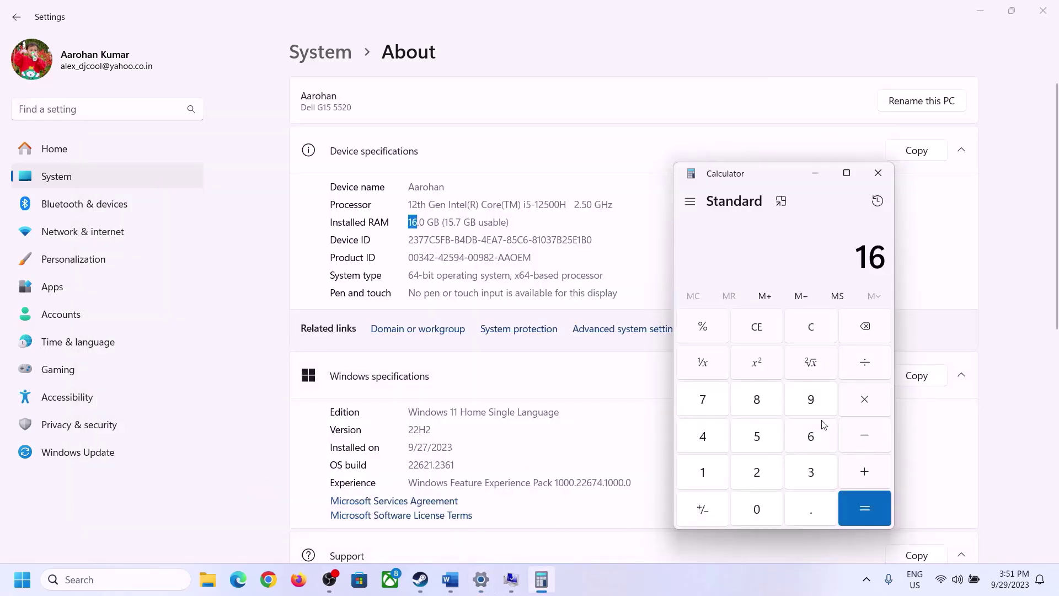
pyautogui.click(852, 402)
pyautogui.click(709, 468)
pyautogui.click(745, 503)
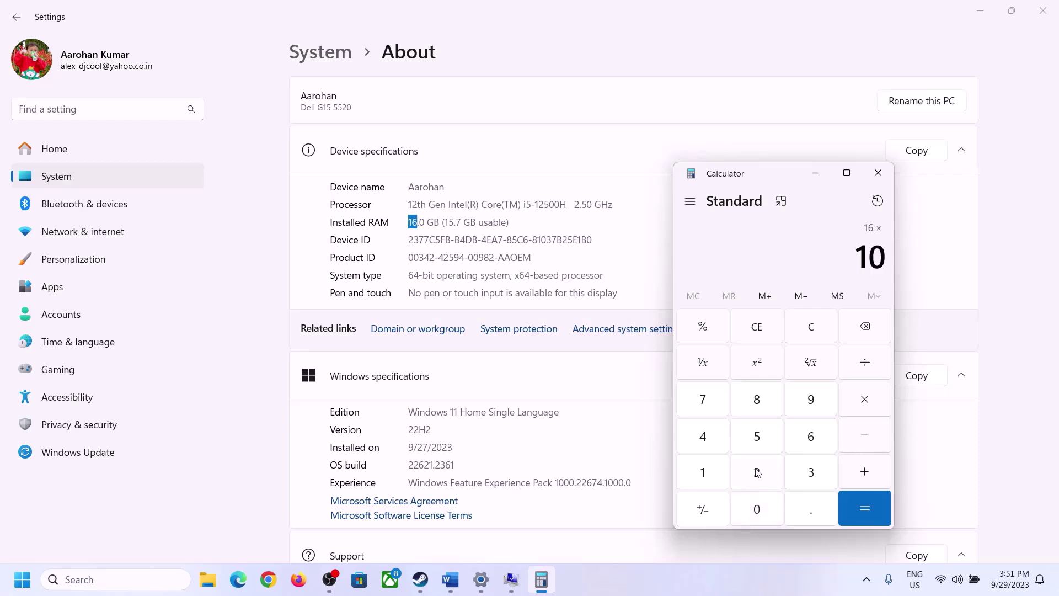
pyautogui.click(751, 467)
pyautogui.click(708, 441)
pyautogui.click(856, 519)
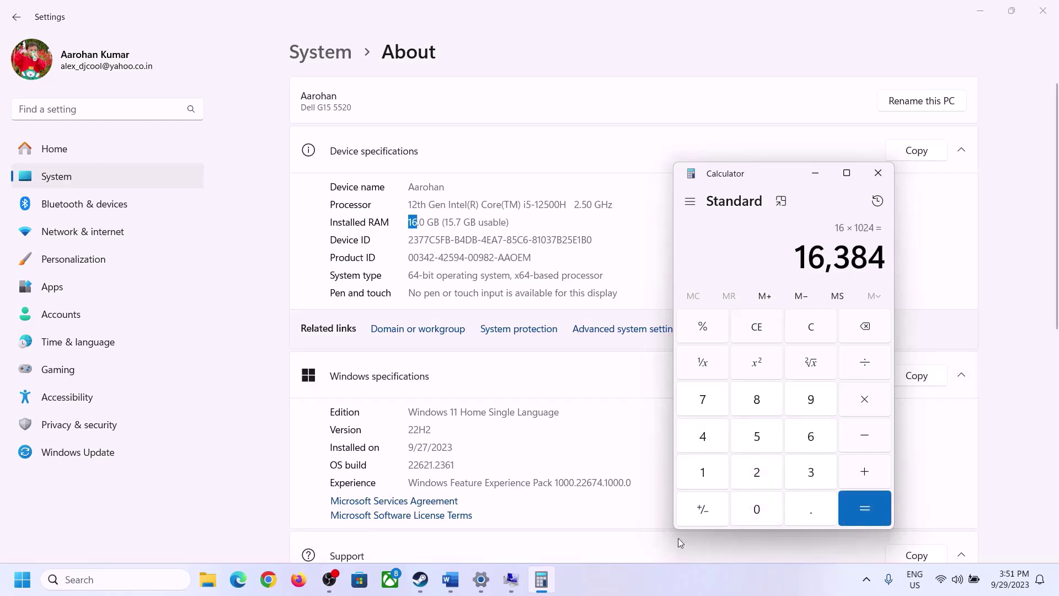
# - Review the maximum size formula in Word and multiply the RAM value in Calculator by 3
pyautogui.click(450, 579)
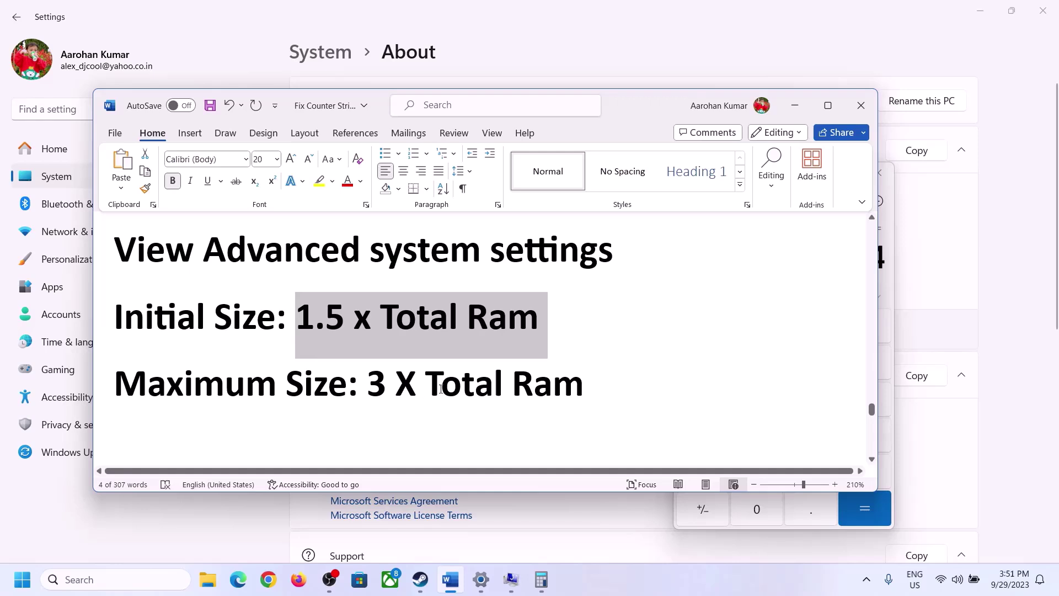
pyautogui.click(541, 580)
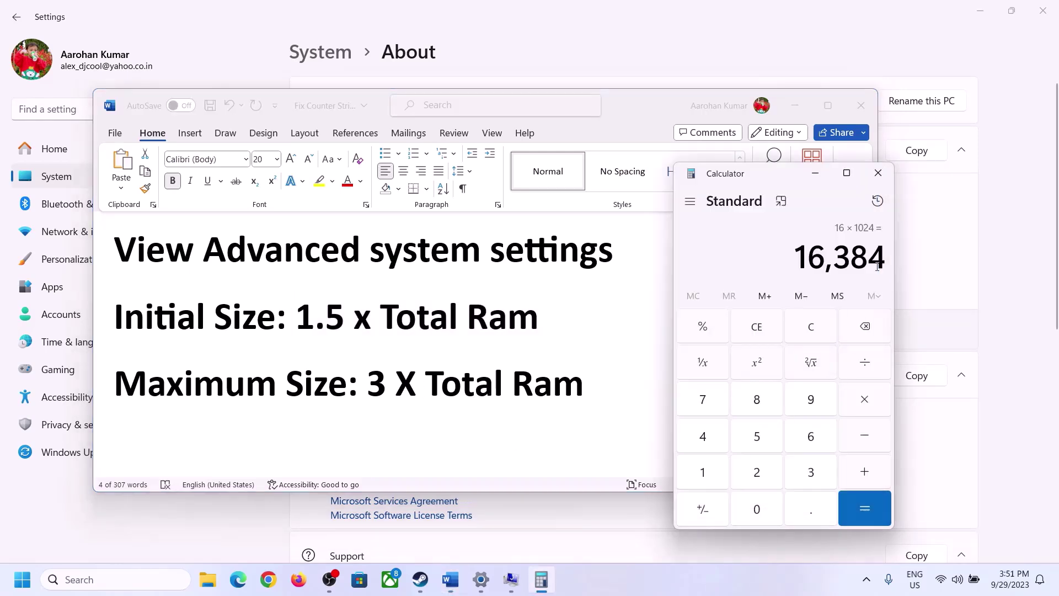
pyautogui.click(861, 401)
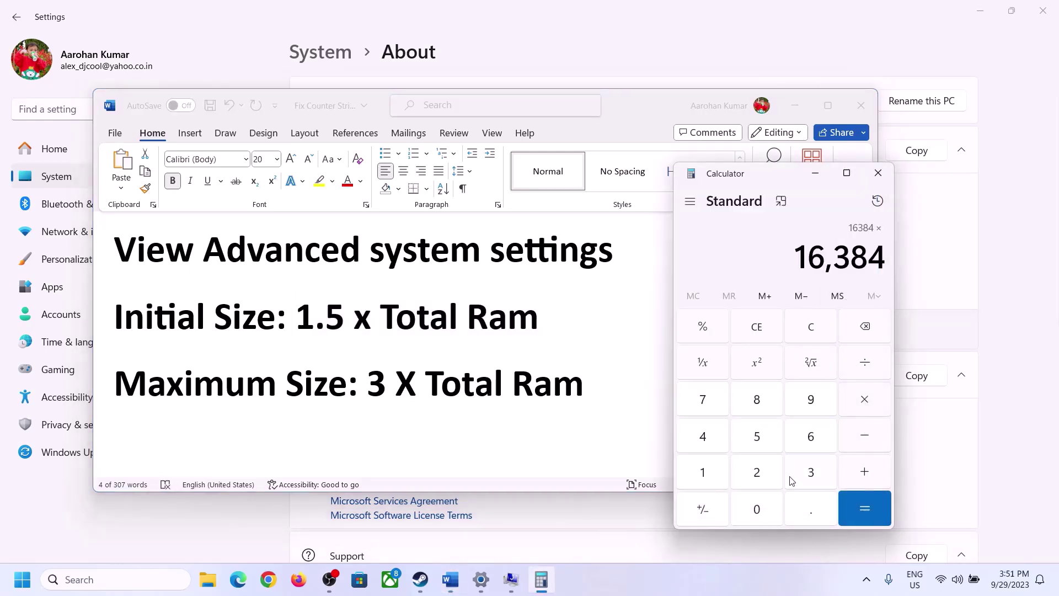
pyautogui.click(794, 474)
pyautogui.click(879, 510)
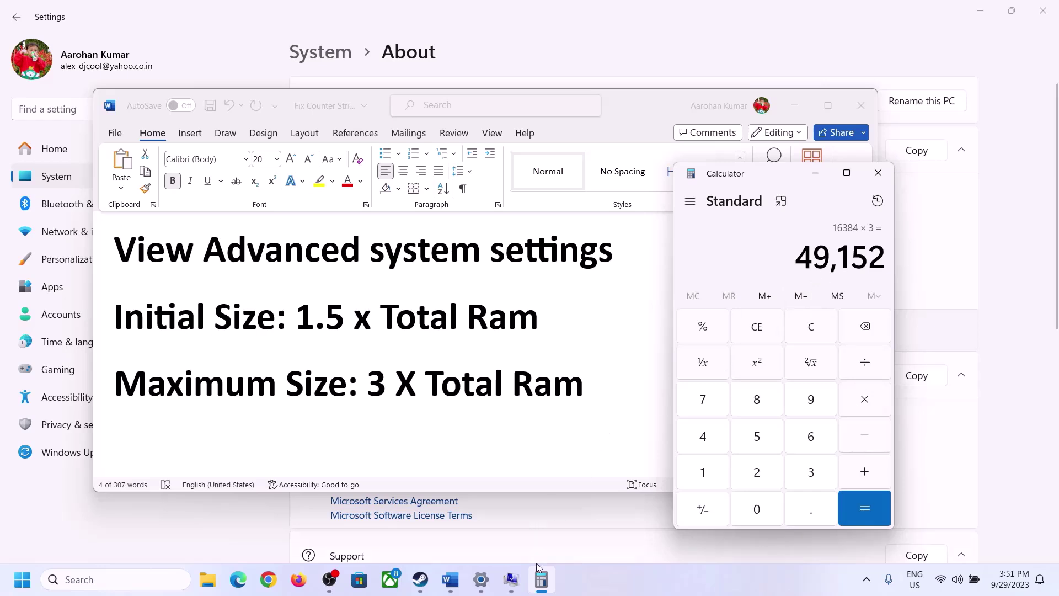
# - Set drive C's maximum paging file size to 49152 MB, assign the custom range, and accept the Virtual Memory settings
pyautogui.click(513, 499)
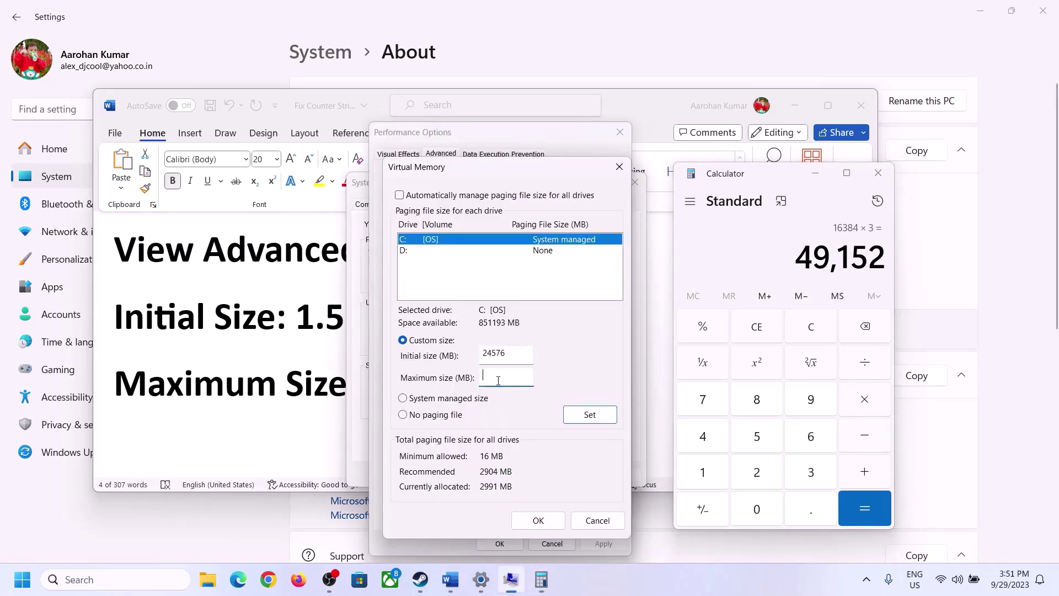
pyautogui.write('49152')
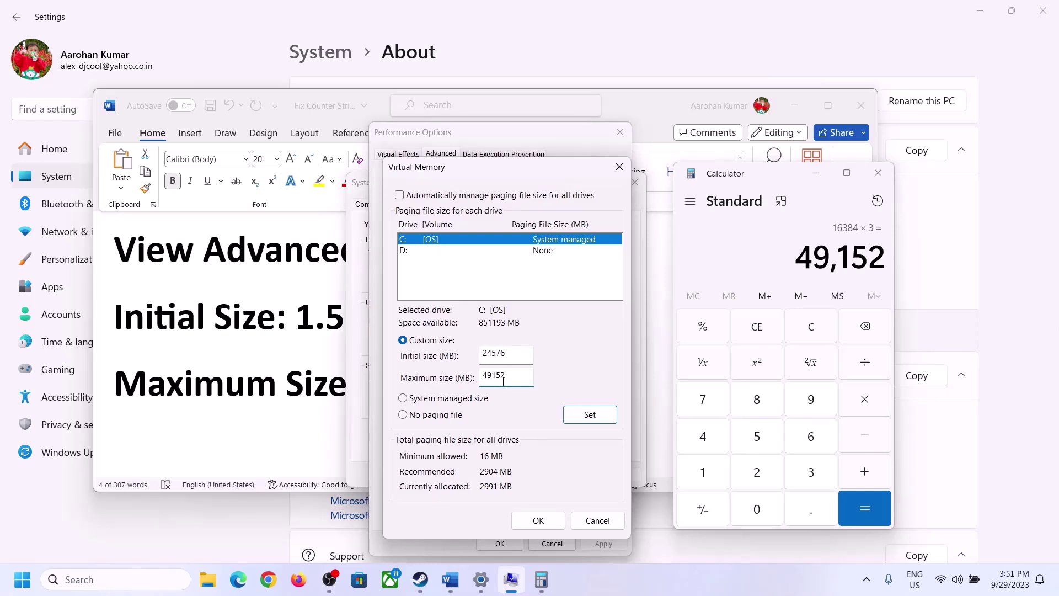
pyautogui.click(590, 420)
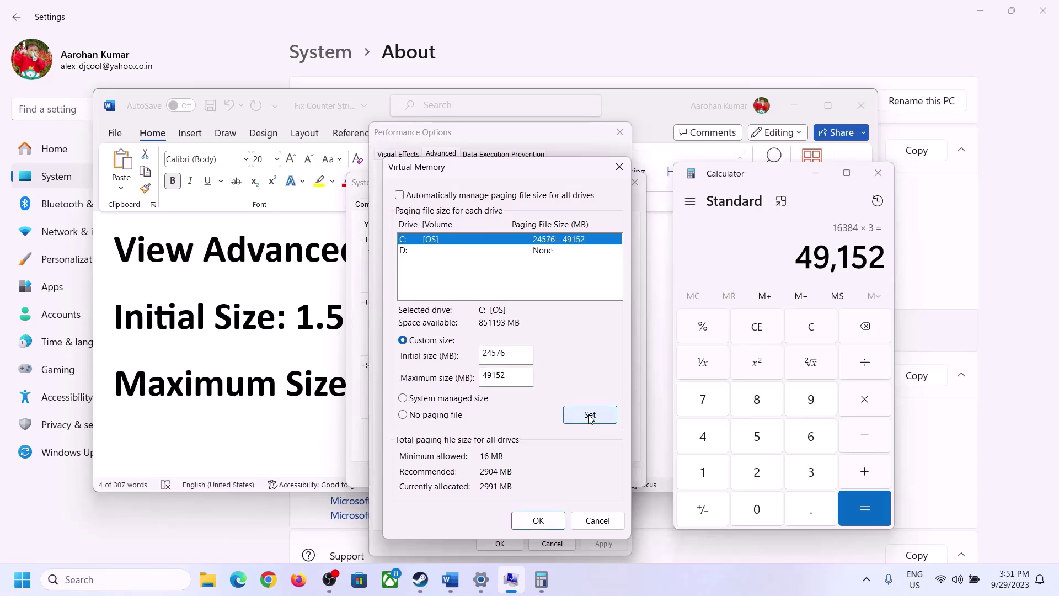
pyautogui.click(538, 520)
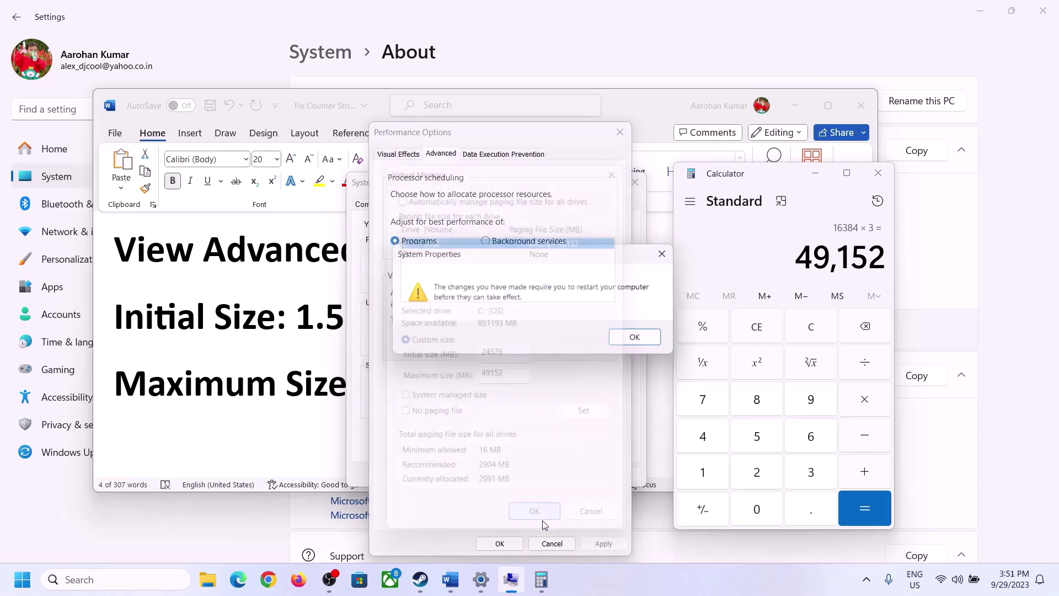
# - Acknowledge the restart notice, accept Performance Options and System Properties, and close the restart prompt without restarting
pyautogui.click(654, 338)
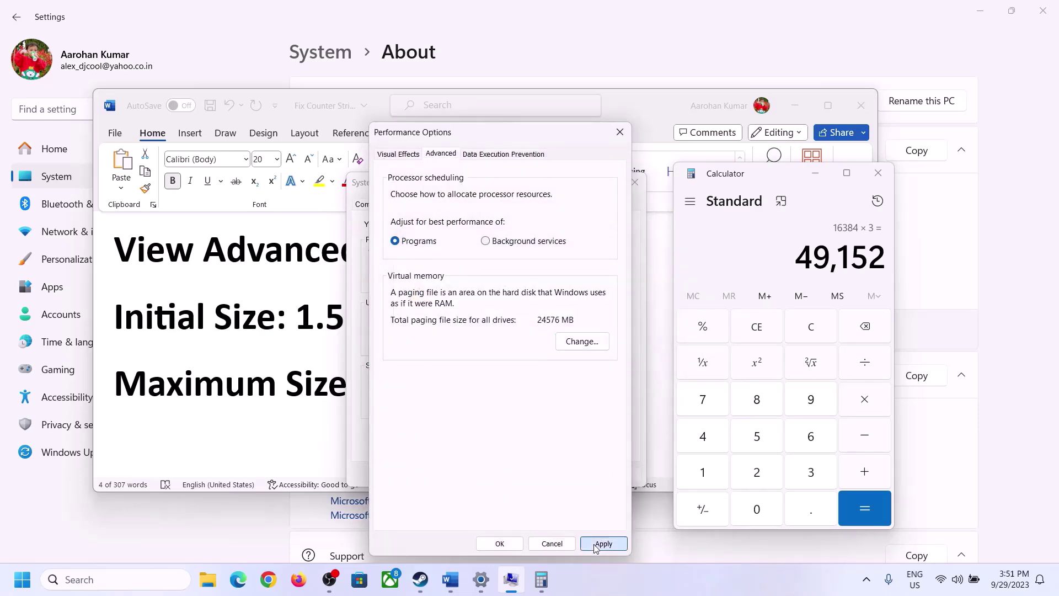
pyautogui.click(499, 543)
pyautogui.click(499, 473)
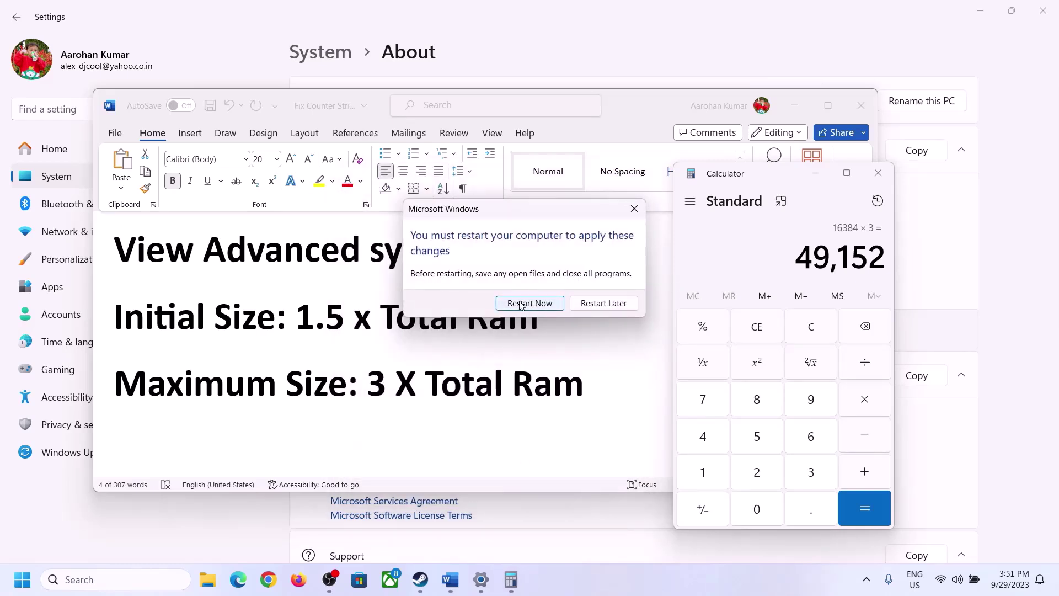
pyautogui.click(633, 208)
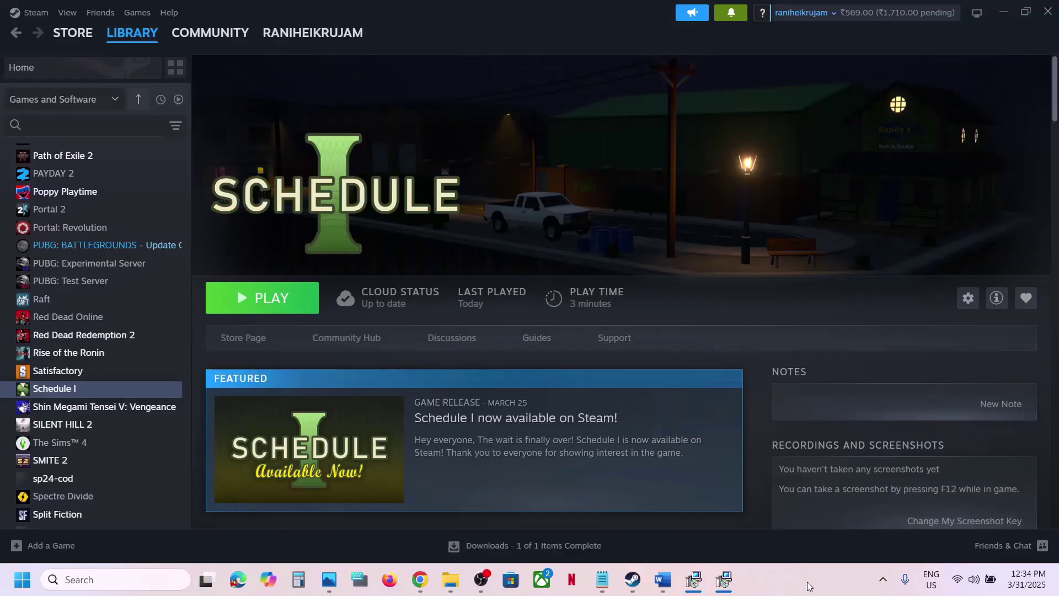
# - Go to Step 18 in the Word document and mark its instructions for uninstalling and reinstalling the game
pyautogui.click(663, 580)
pyautogui.scroll(-5, 341, 381)
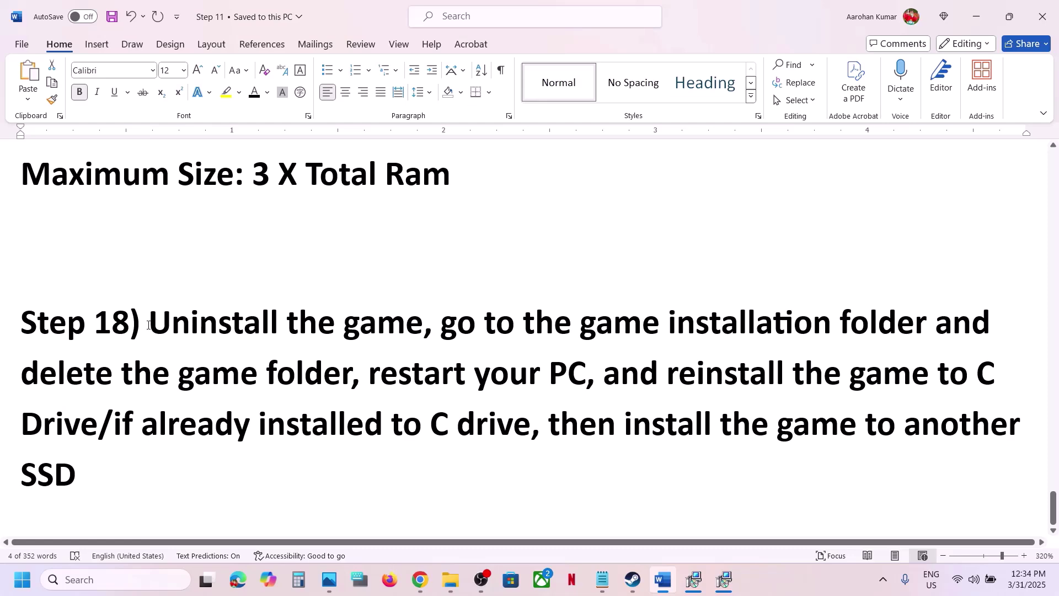
pyautogui.moveTo(148, 325); pyautogui.dragTo(453, 451)
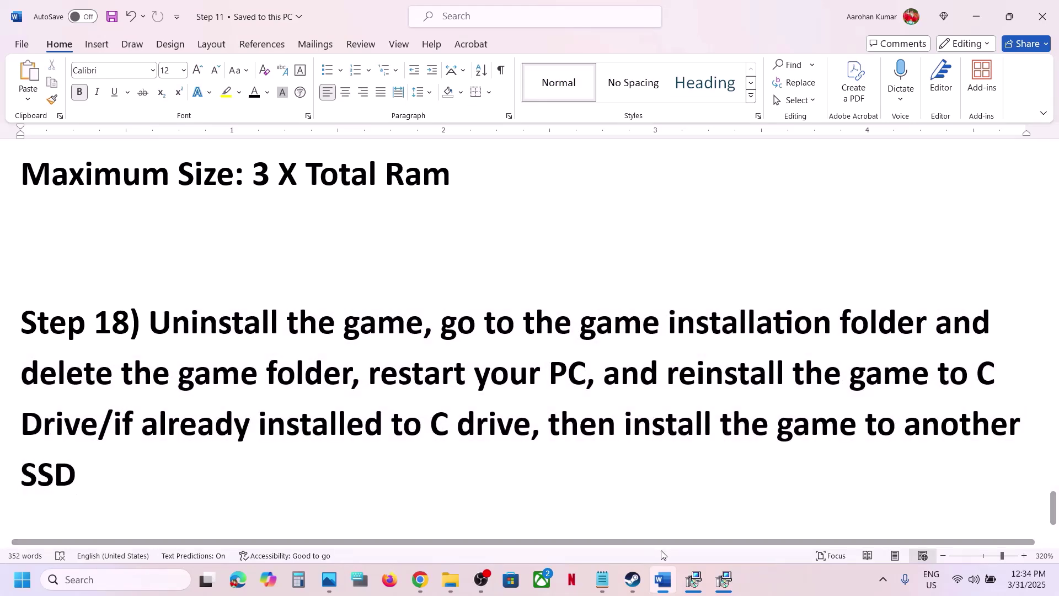
# - Switch to Steam, show the Uninstall option for Schedule I without running it, and return to the Word document
pyautogui.click(633, 579)
pyautogui.rightClick(140, 396)
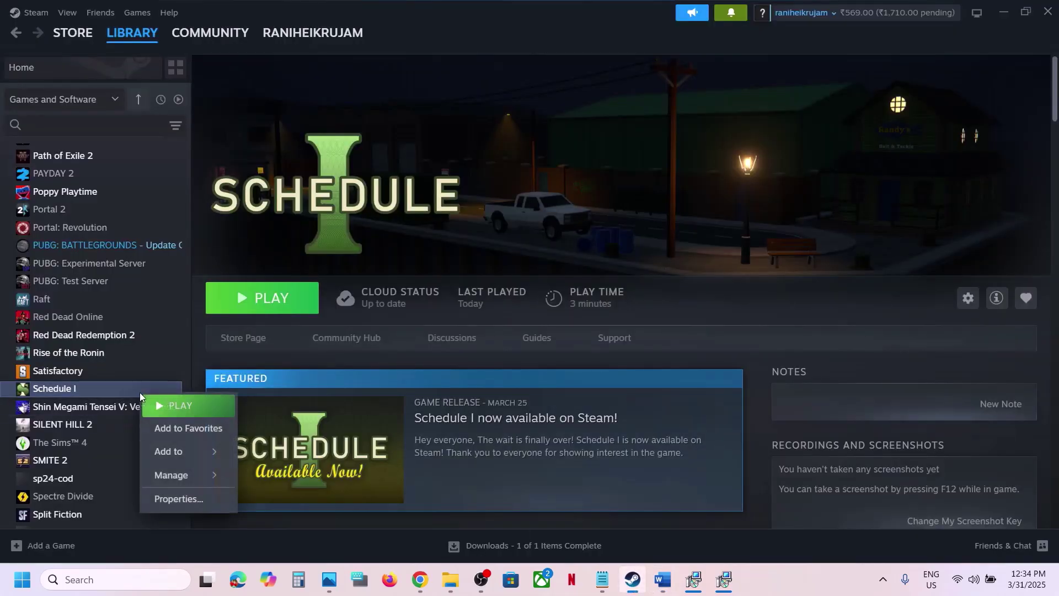
pyautogui.moveTo(199, 473)
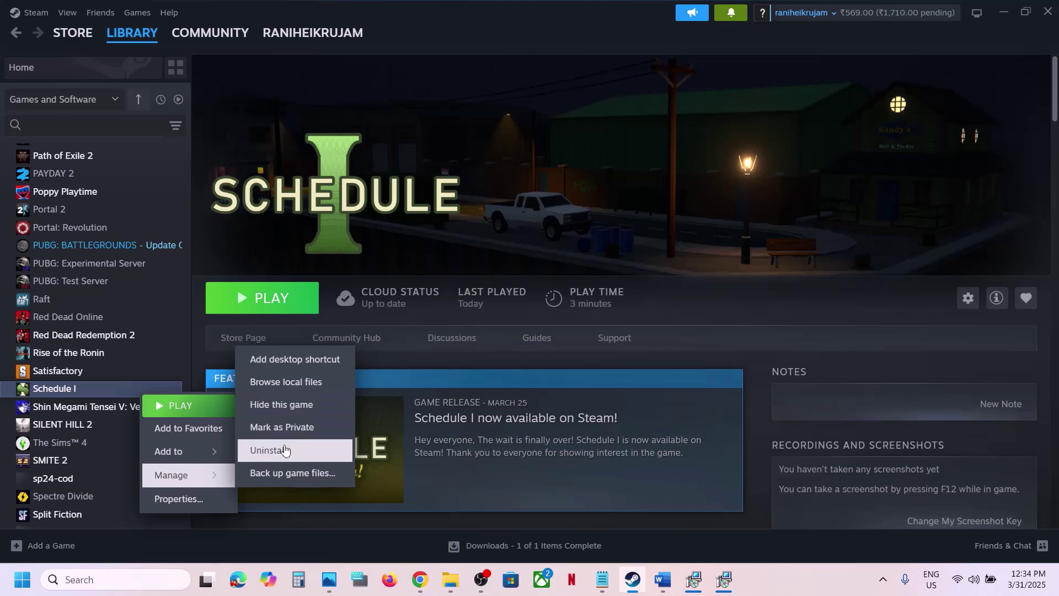
pyautogui.click(664, 583)
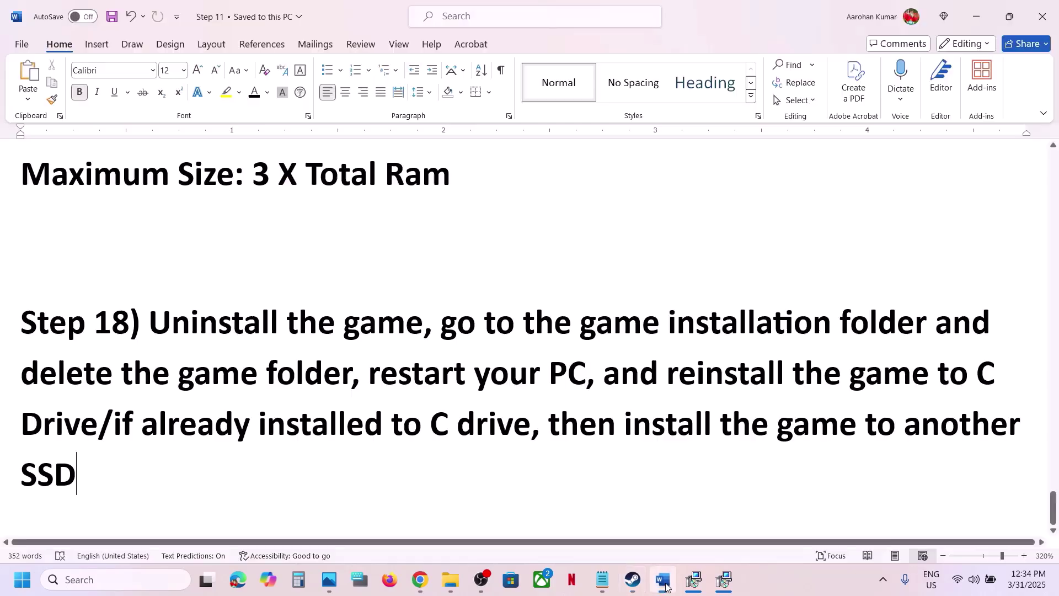